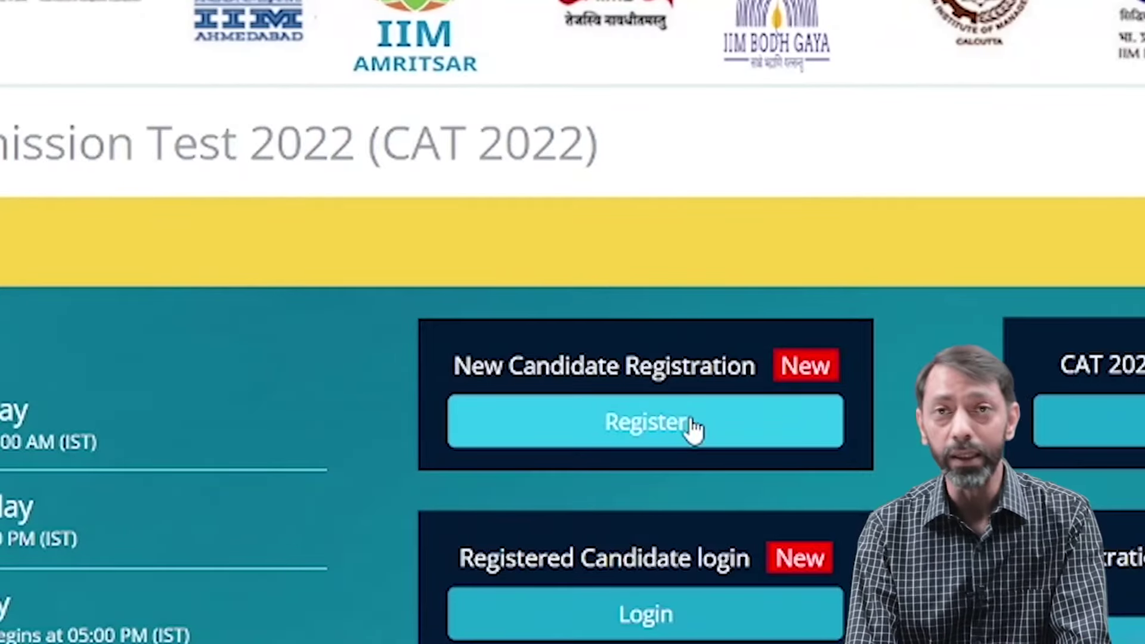
# - Open the new candidate registration form, dismiss its Instructions and Privacy notices, and look over its fields
pyautogui.click(692, 422)
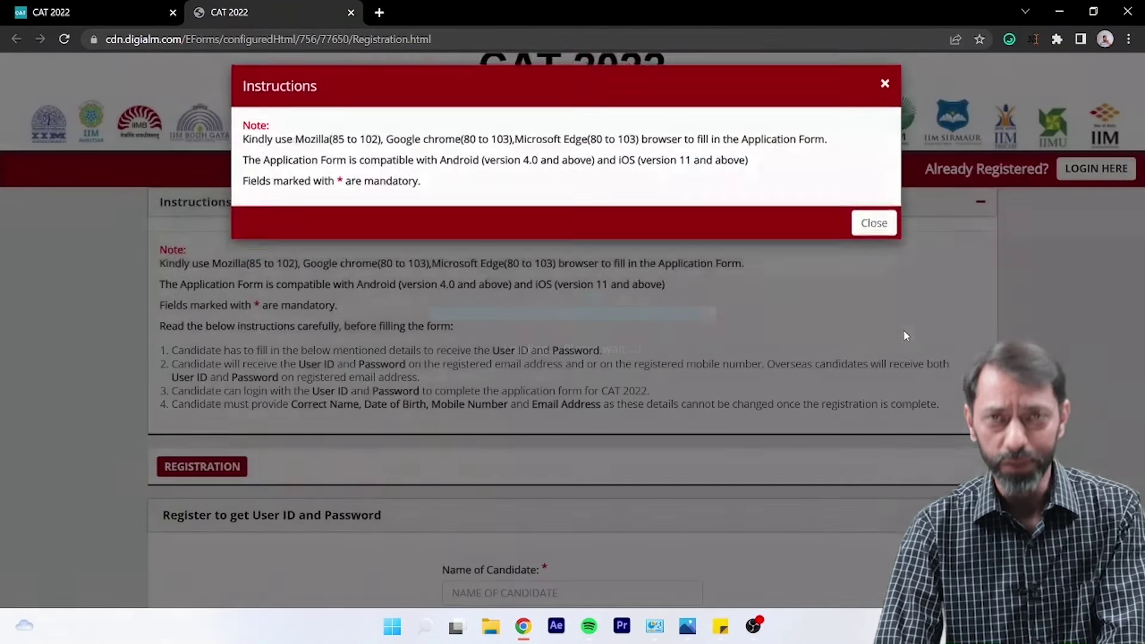
pyautogui.click(874, 234)
pyautogui.click(876, 325)
pyautogui.scroll(-5, 913, 317)
pyautogui.scroll(-1, 913, 316)
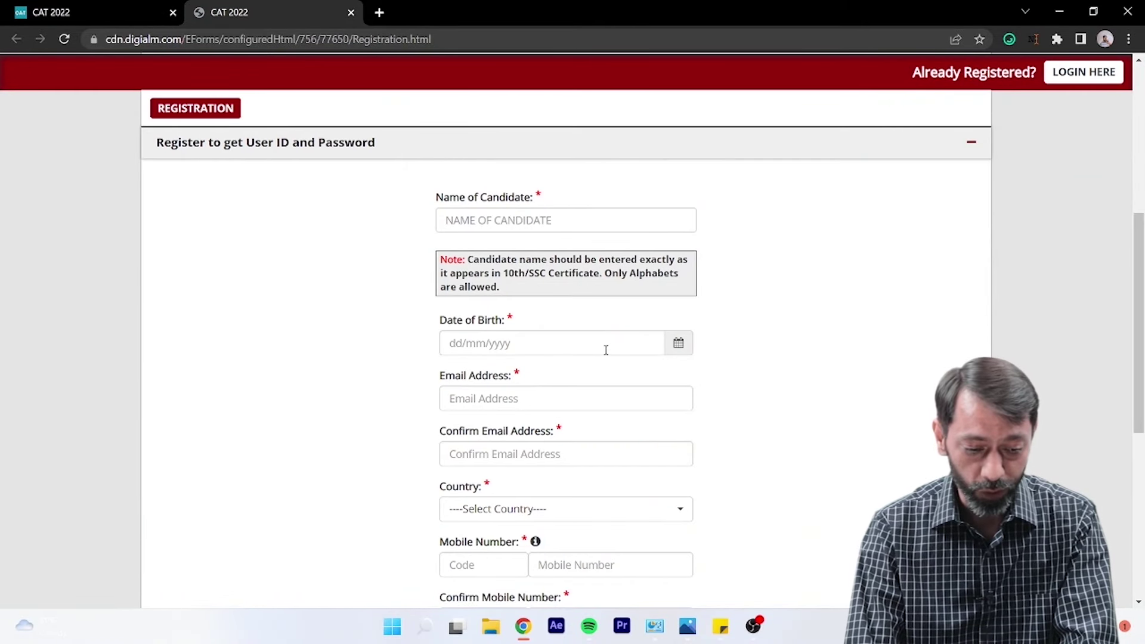
pyautogui.scroll(-2, 626, 421)
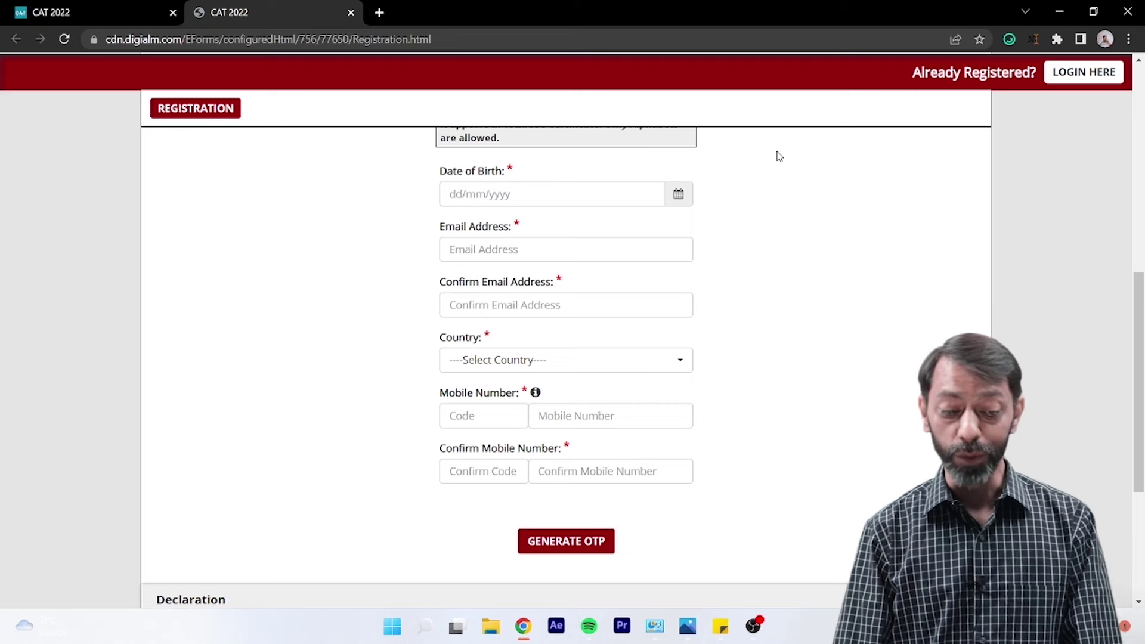
pyautogui.scroll(1, 778, 268)
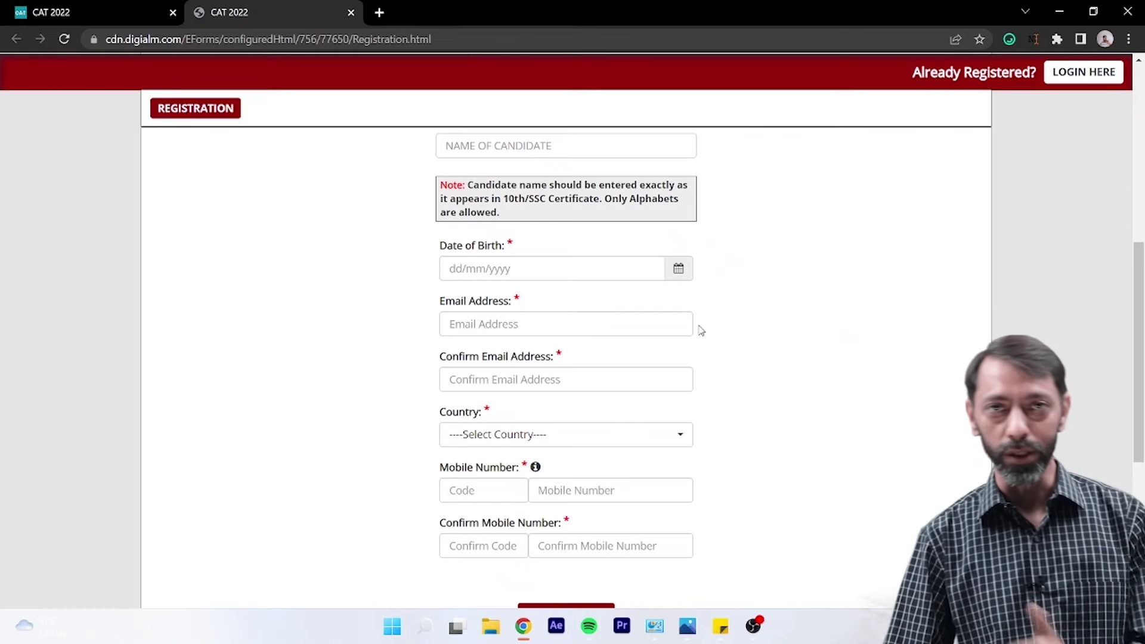
pyautogui.scroll(6, 822, 322)
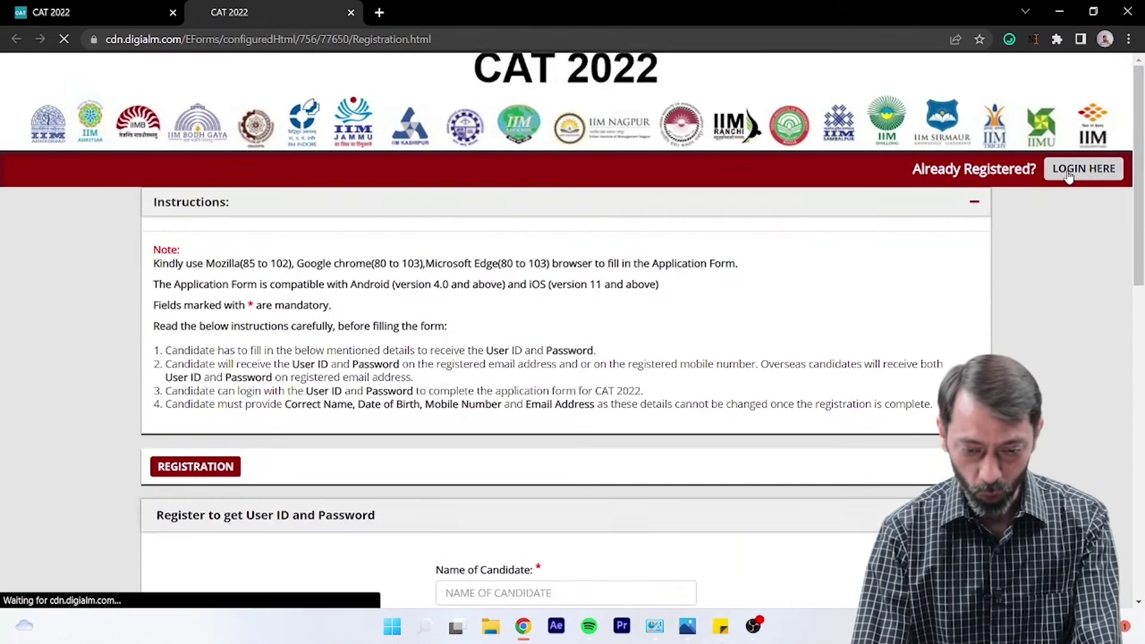
# - Log in as a registered candidate with the saved credentials and captcha, then open the application form
pyautogui.click(1084, 168)
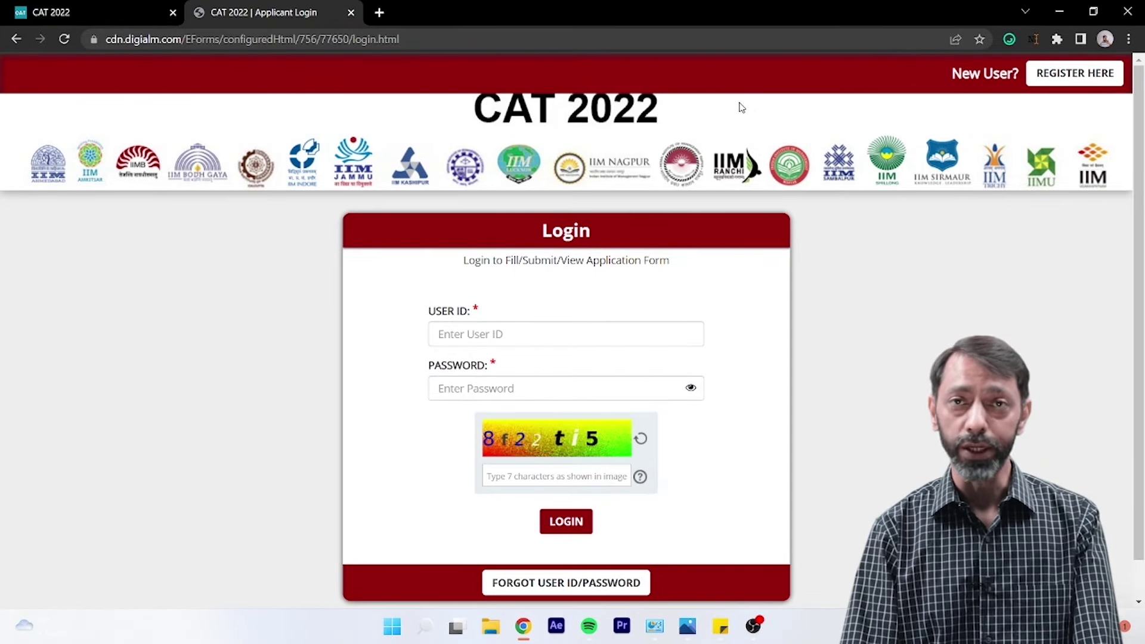
pyautogui.click(603, 335)
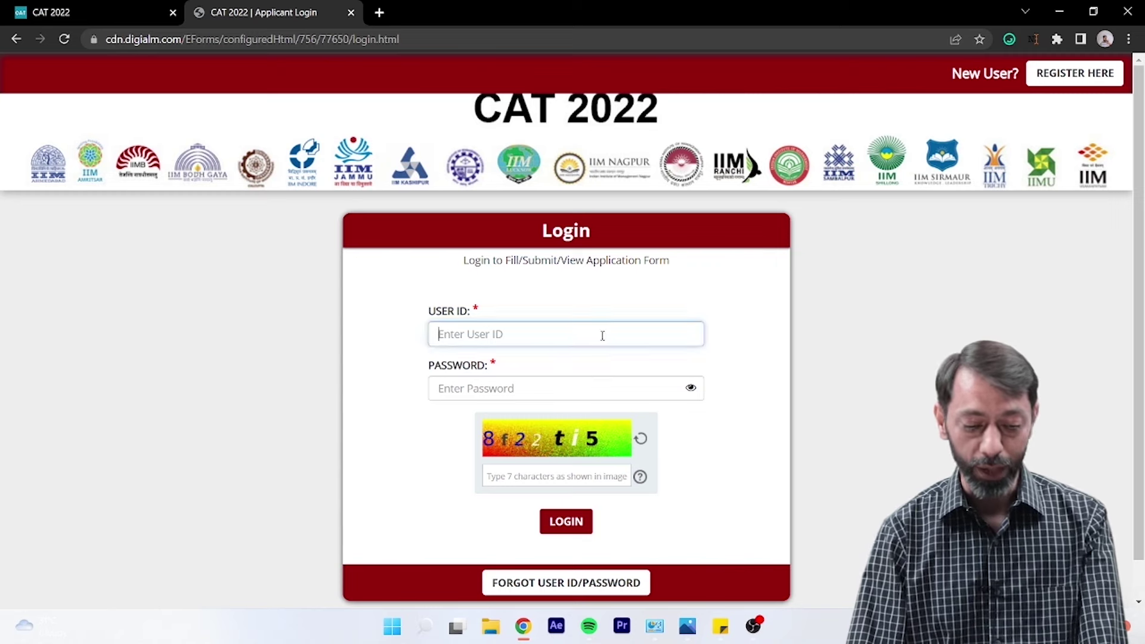
pyautogui.click(602, 361)
pyautogui.click(604, 478)
pyautogui.write('8f22')
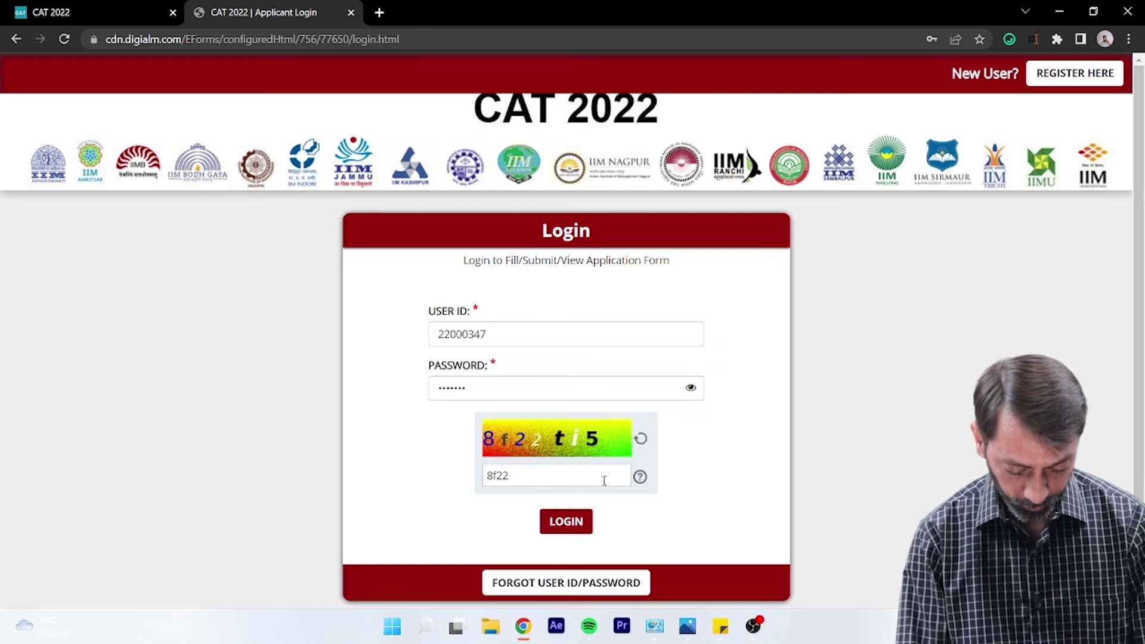
pyautogui.write('ti5')
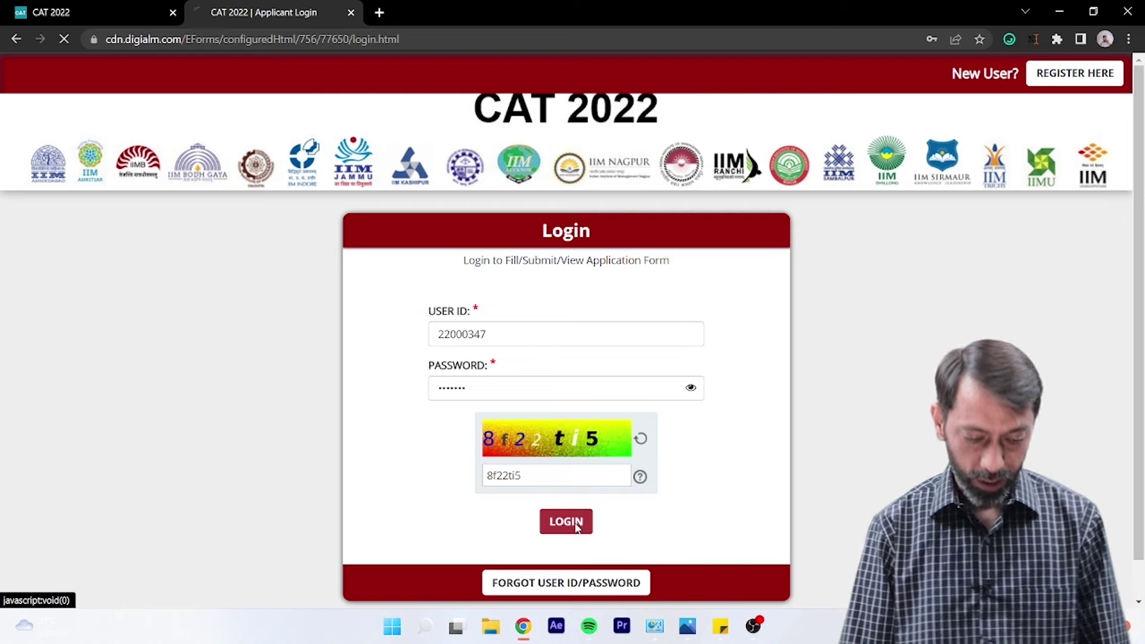
pyautogui.click(577, 530)
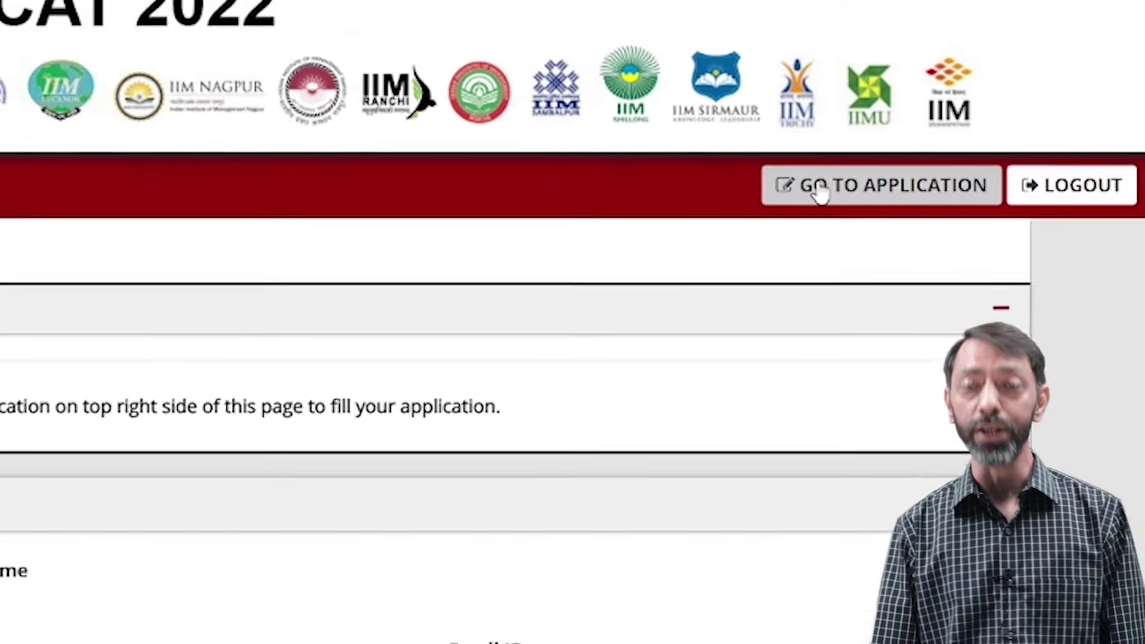
pyautogui.click(821, 188)
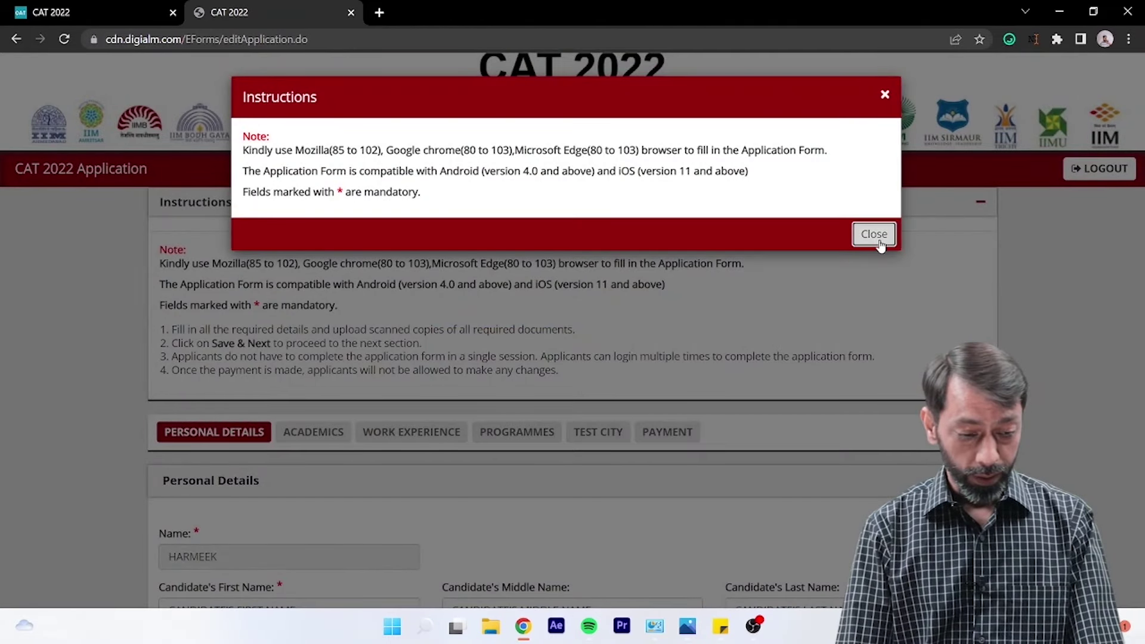
# - Dismiss the Instructions dialog and look over the Personal Details section
pyautogui.click(874, 233)
pyautogui.scroll(-3, 941, 316)
pyautogui.scroll(-3, 943, 316)
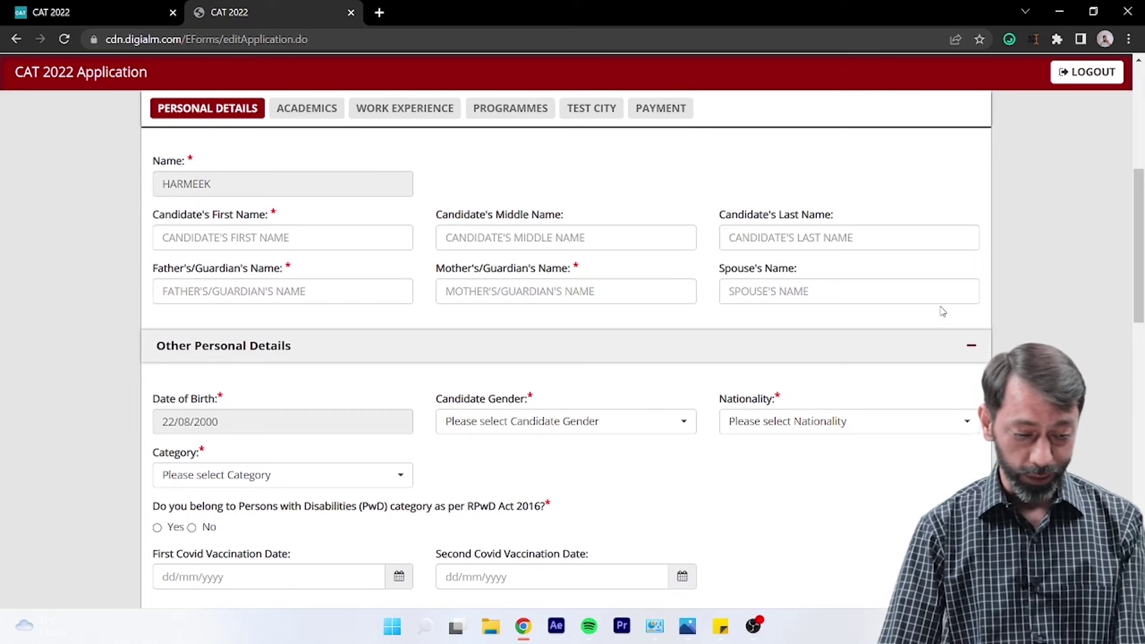
pyautogui.scroll(-1, 943, 312)
pyautogui.scroll(2, 943, 312)
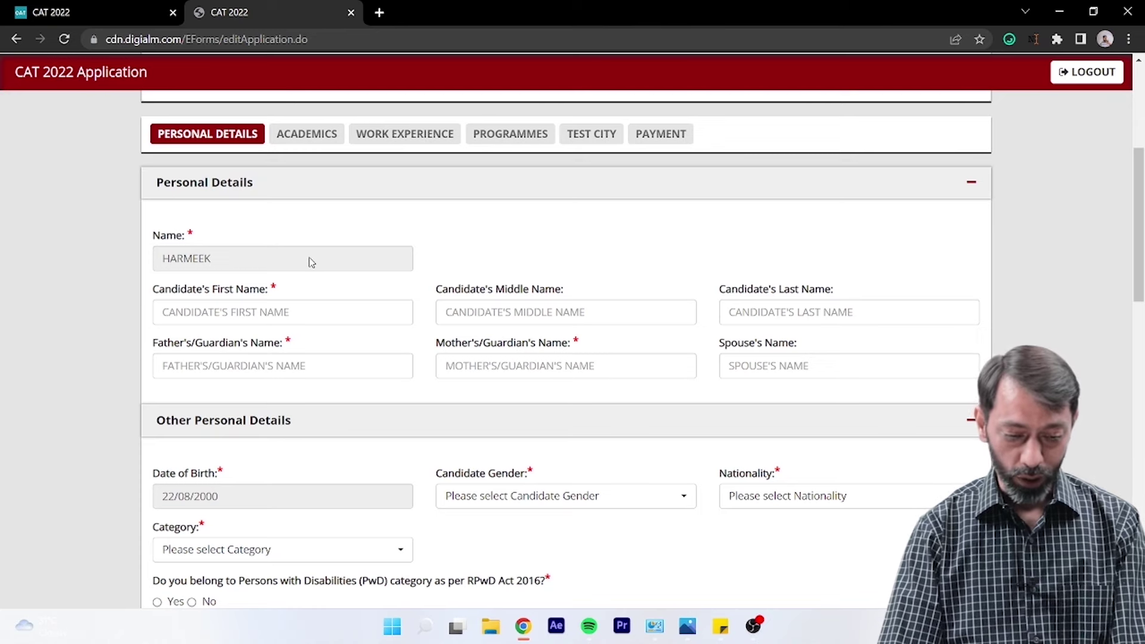
pyautogui.scroll(-1, 359, 317)
pyautogui.scroll(1, 358, 315)
# - Enter the candidate's first and last names and the father's and mother's names, leaving spouse blank
pyautogui.click(361, 311)
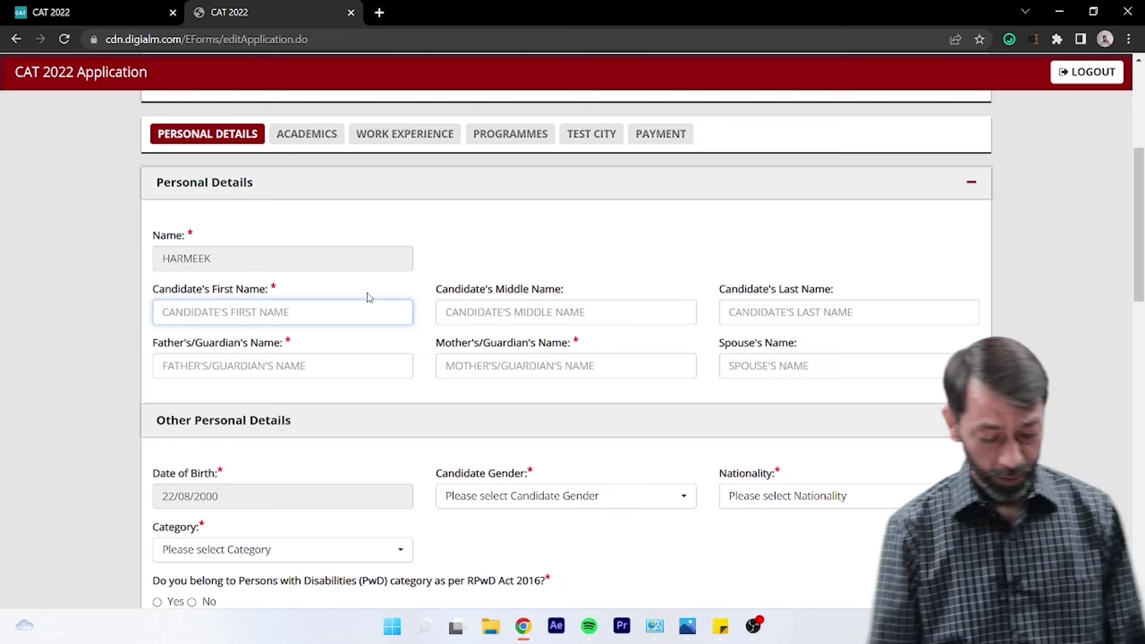
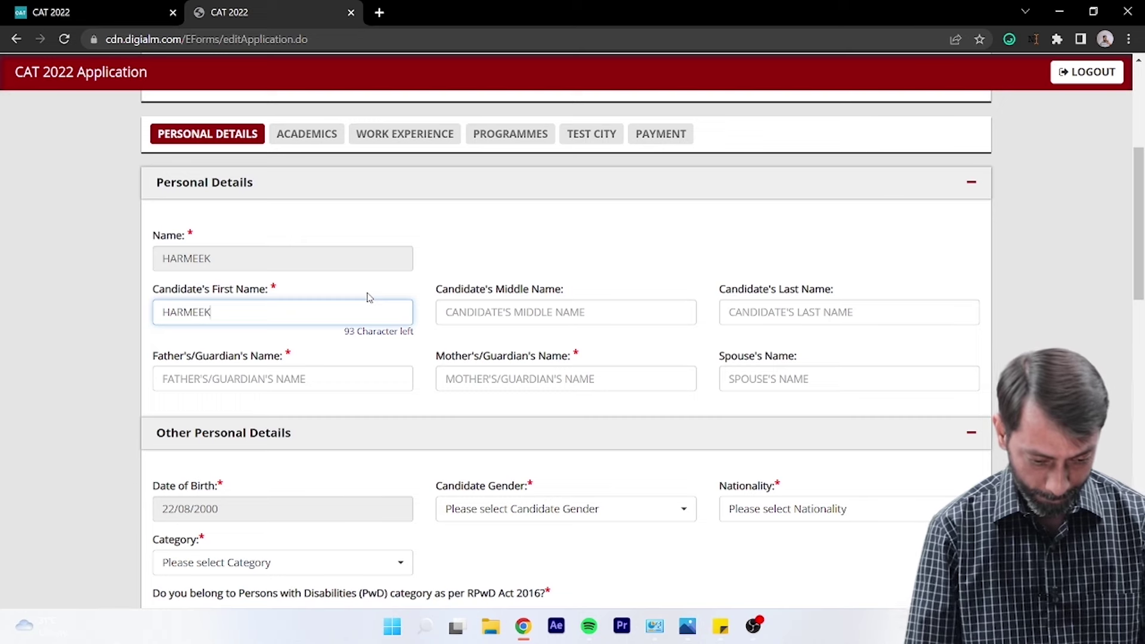
pyautogui.press('Tab')
pyautogui.press('Tab')
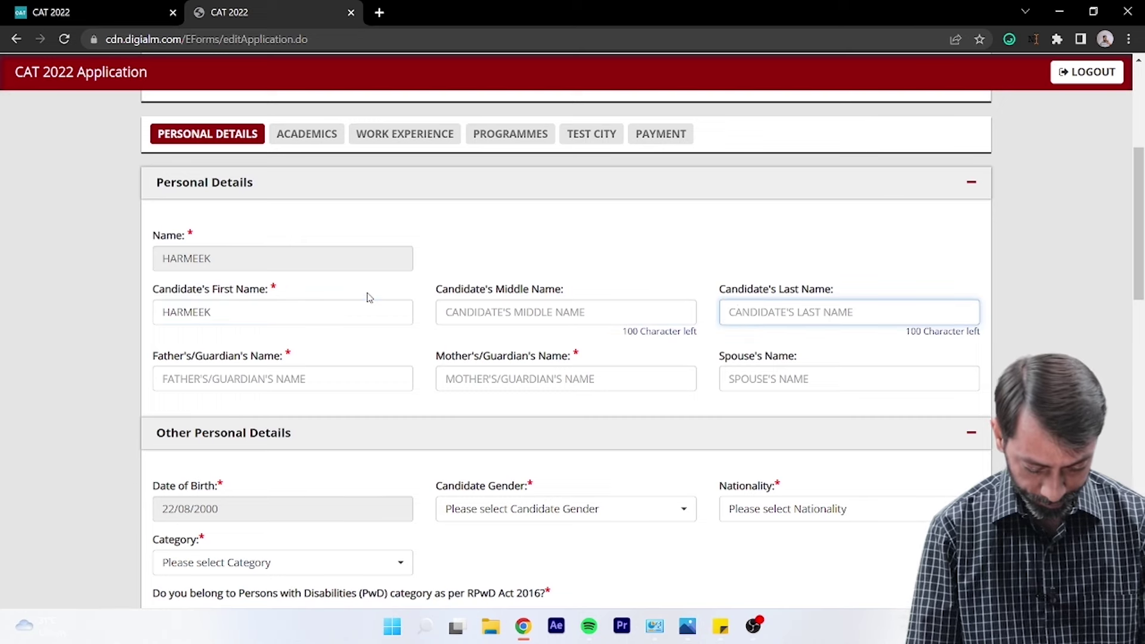
pyautogui.press('Tab')
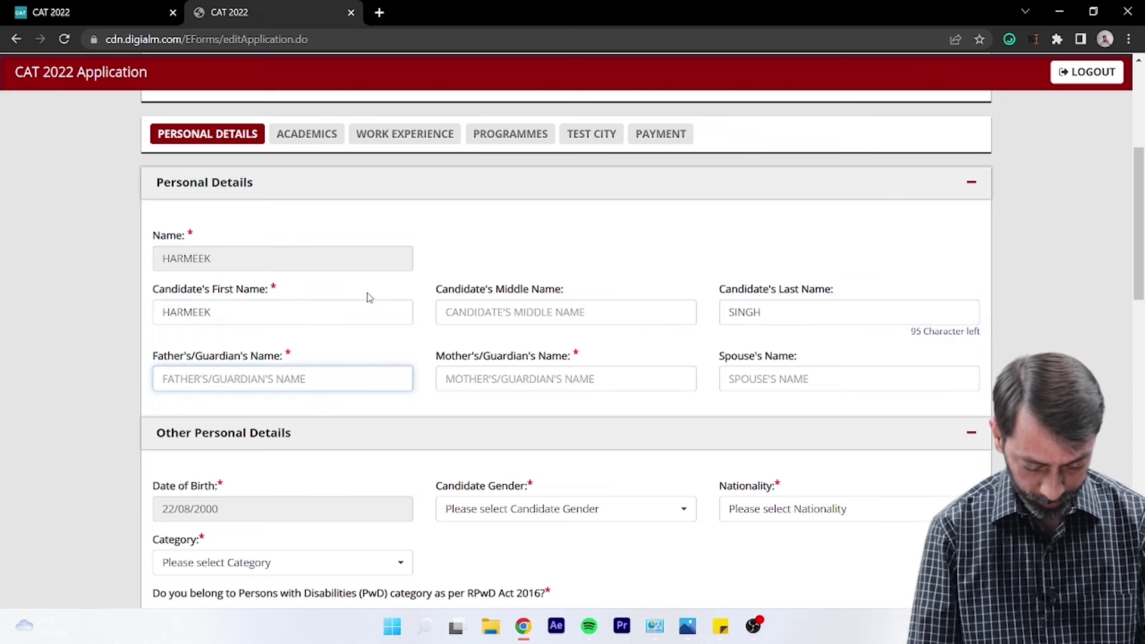
pyautogui.write('RAVINDER')
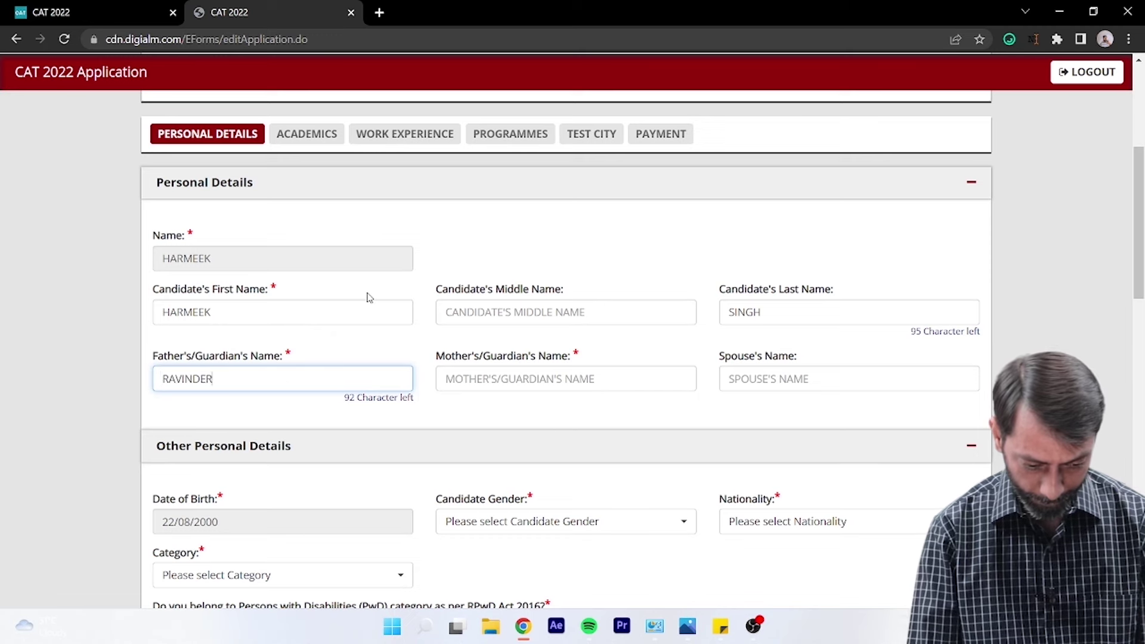
pyautogui.press('Tab')
pyautogui.press('Tab')
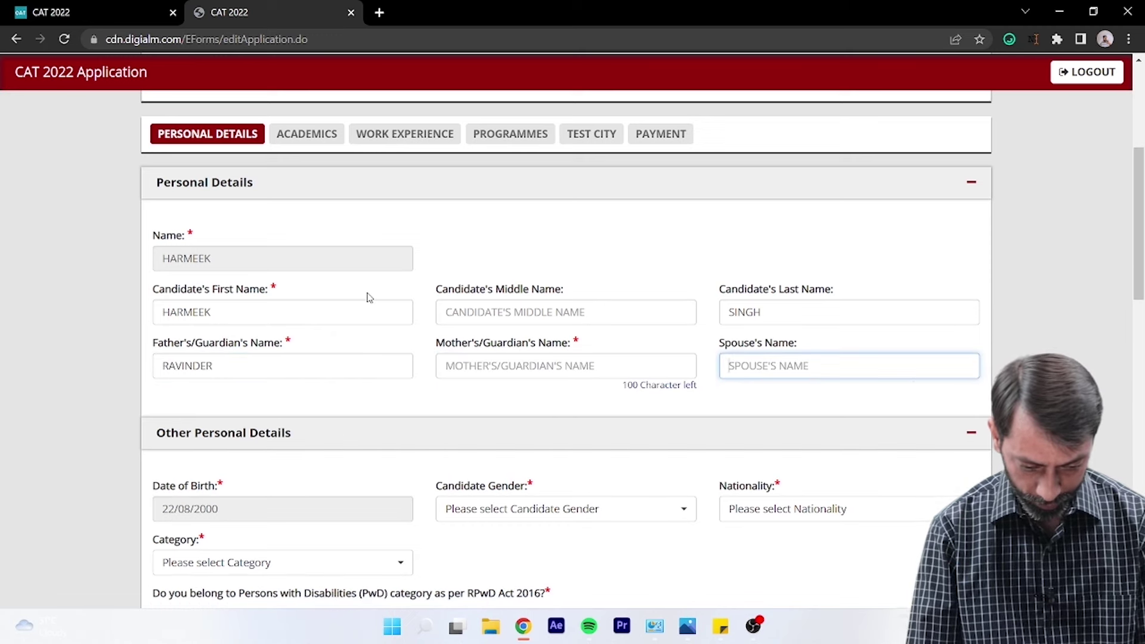
pyautogui.hotkey('shift', 'Tab')
pyautogui.hotkey('shift', 'Tab')
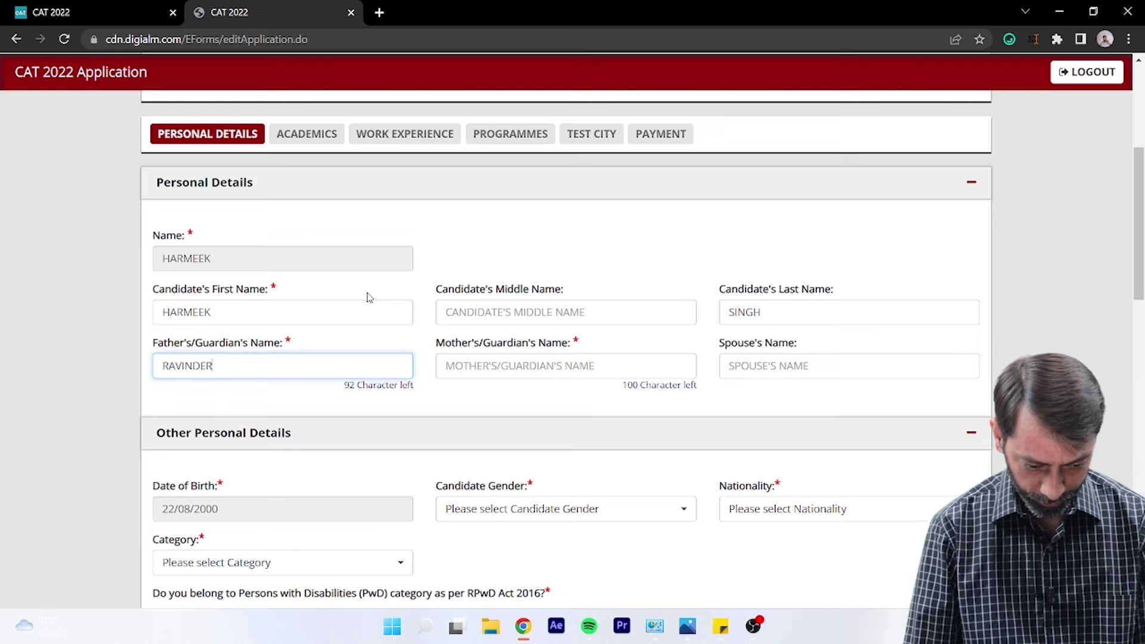
pyautogui.press('Tab')
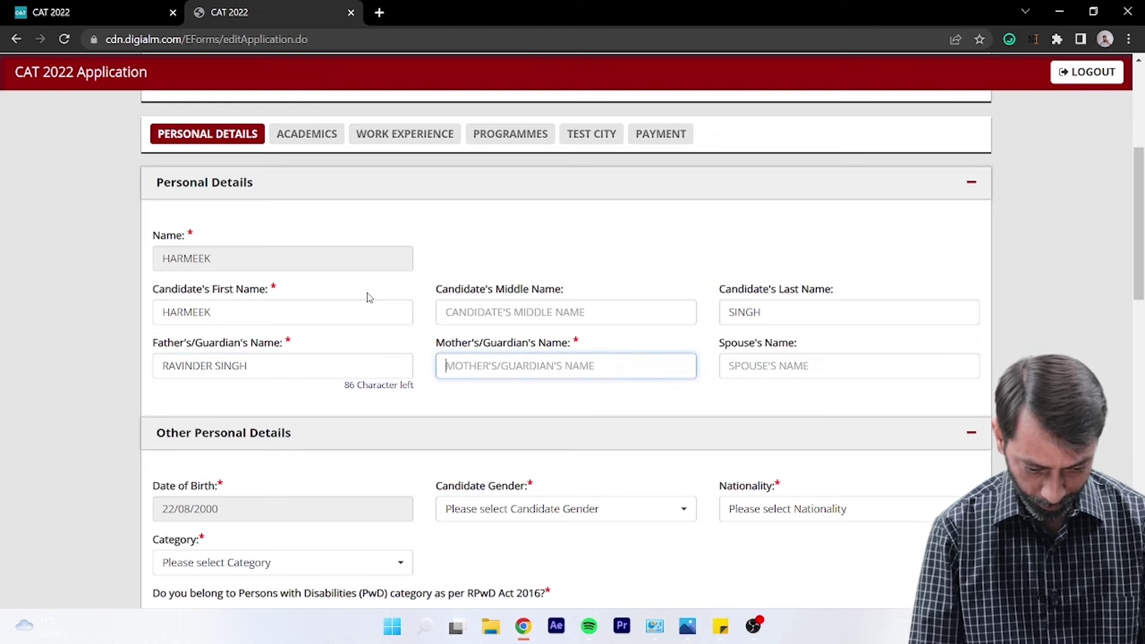
pyautogui.write('MRS.')
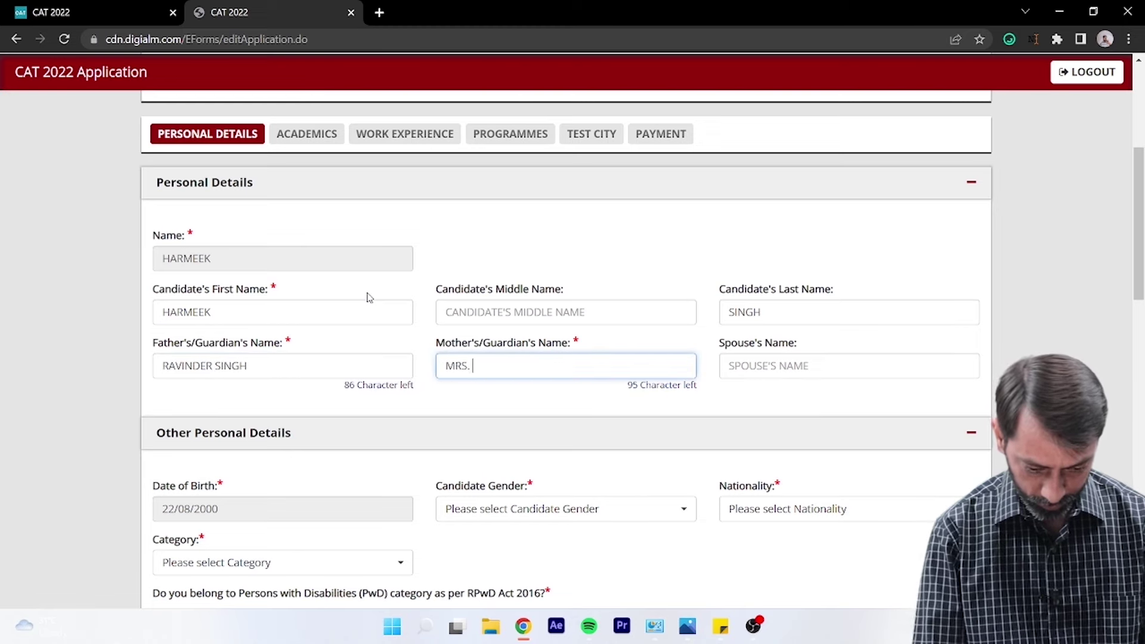
pyautogui.write(' SINGH')
pyautogui.press('Tab')
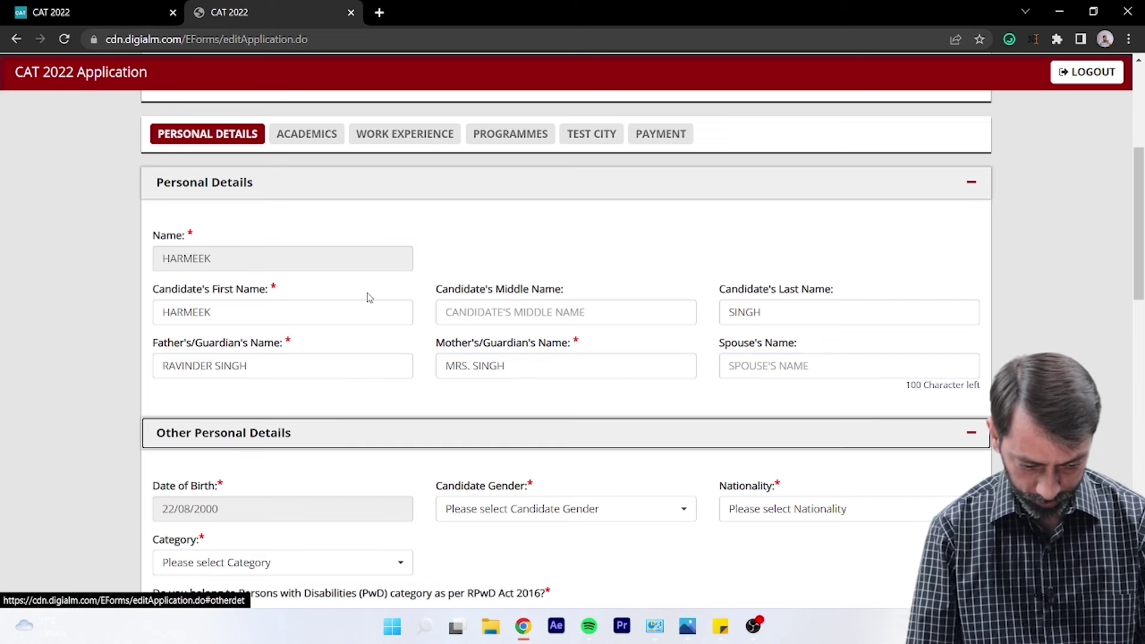
pyautogui.press('Tab')
pyautogui.press('Tab')
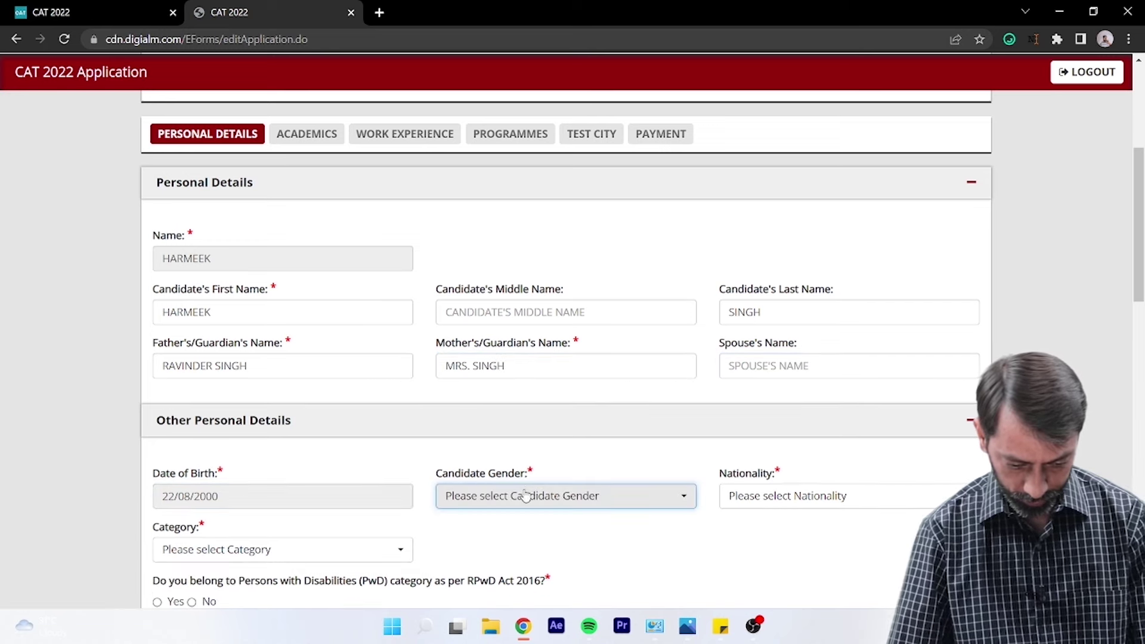
# - Set gender to Male, nationality Indian, category General, and answer No to disability
pyautogui.click(528, 496)
pyautogui.click(522, 431)
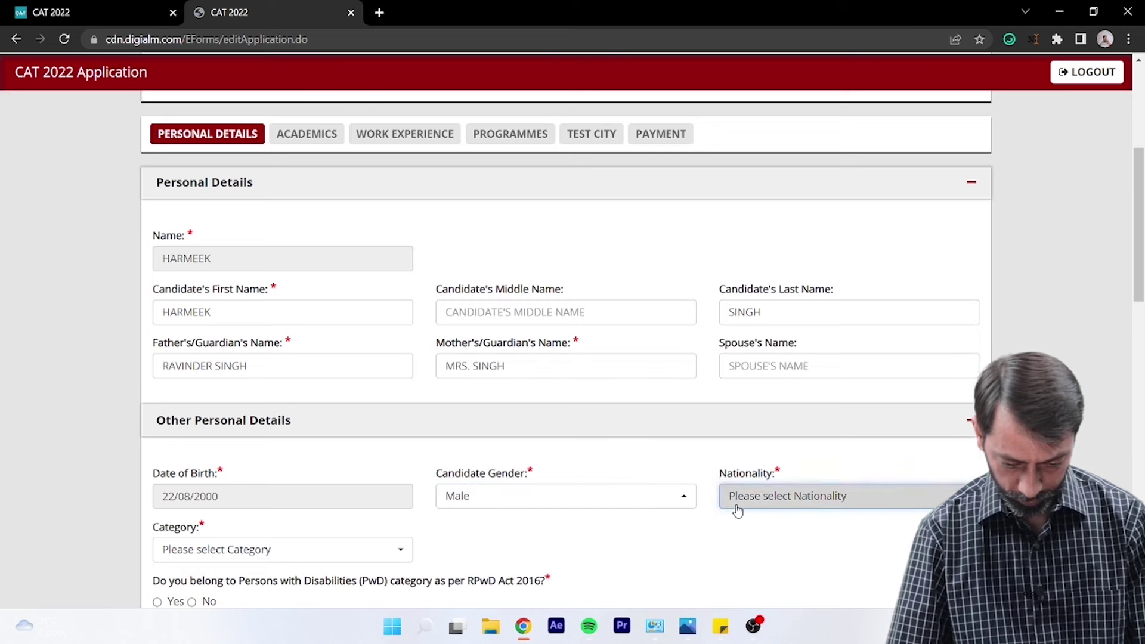
pyautogui.click(737, 500)
pyautogui.write('indi')
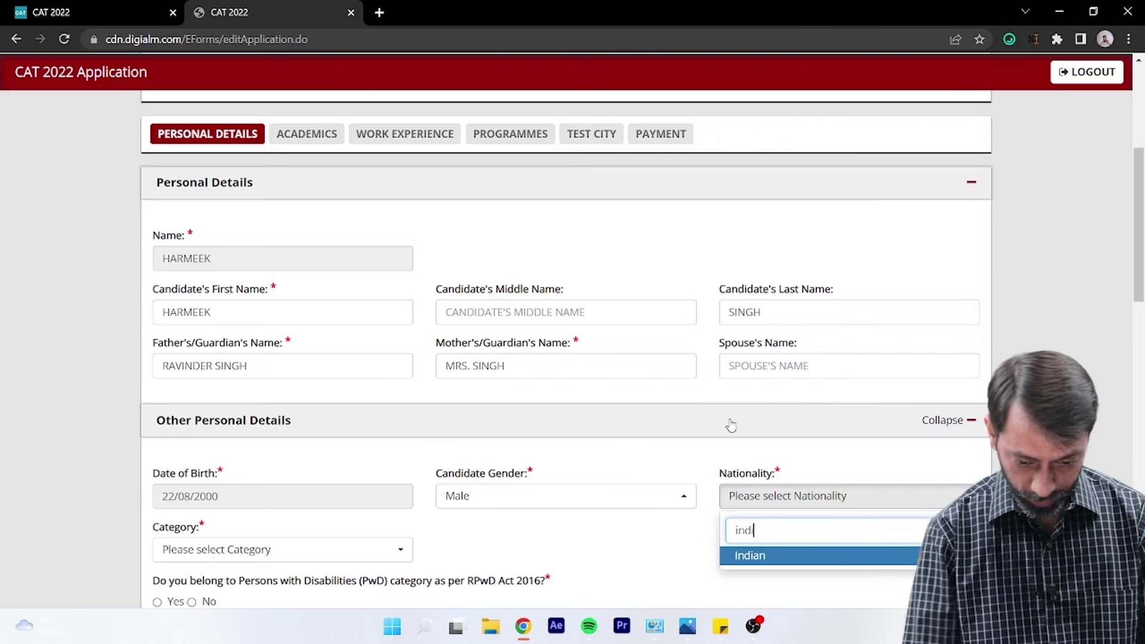
pyautogui.press('Return')
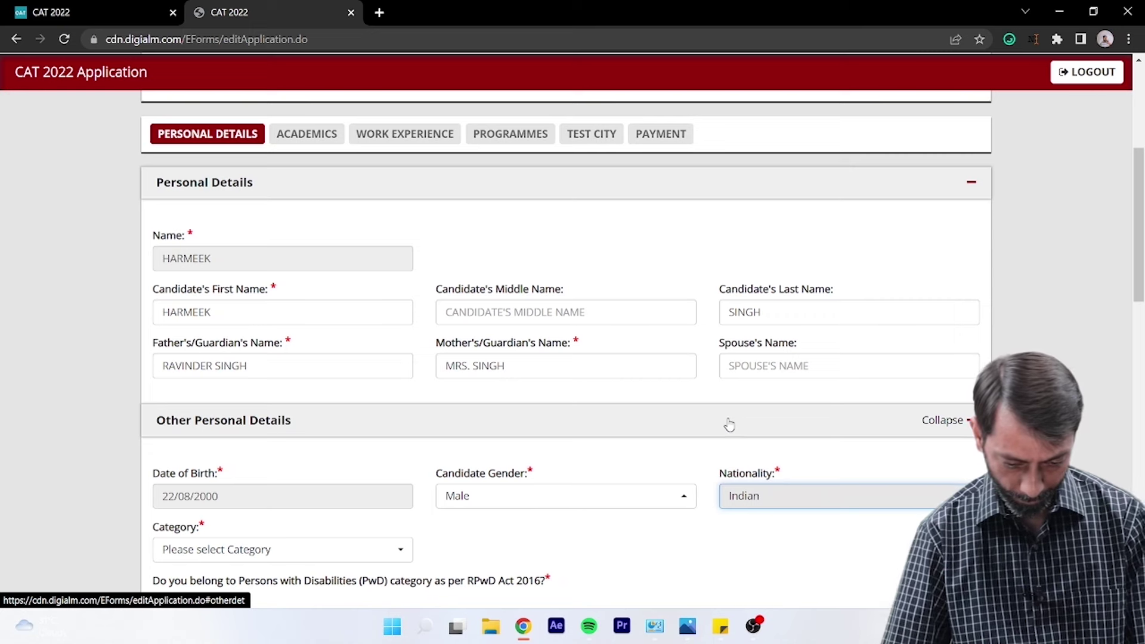
pyautogui.scroll(-4, 684, 443)
pyautogui.click(332, 328)
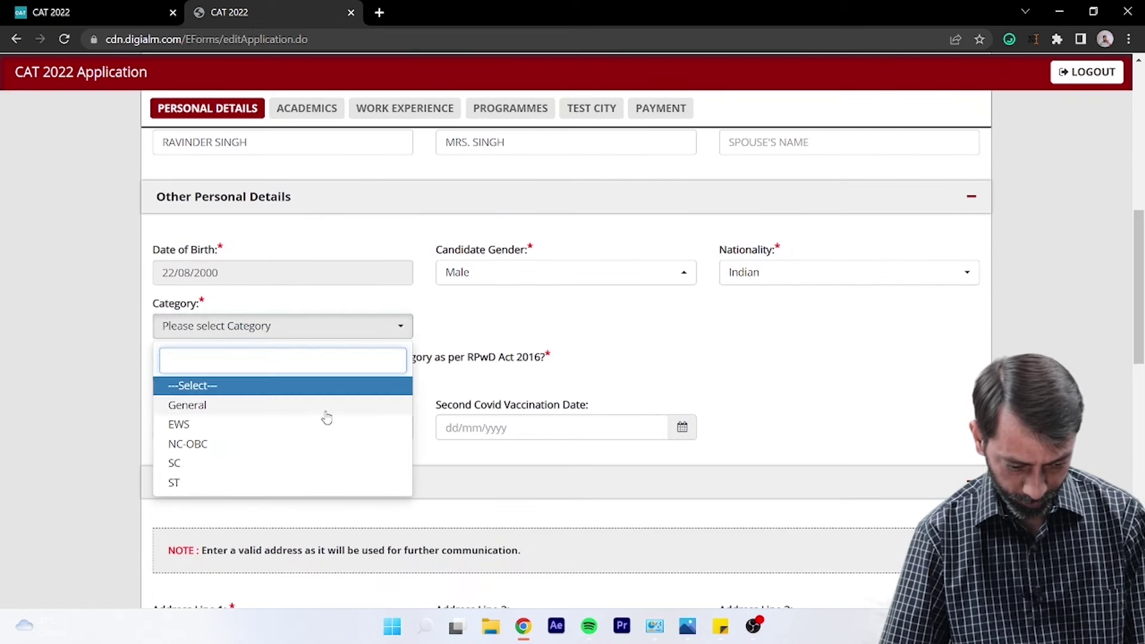
pyautogui.click(326, 411)
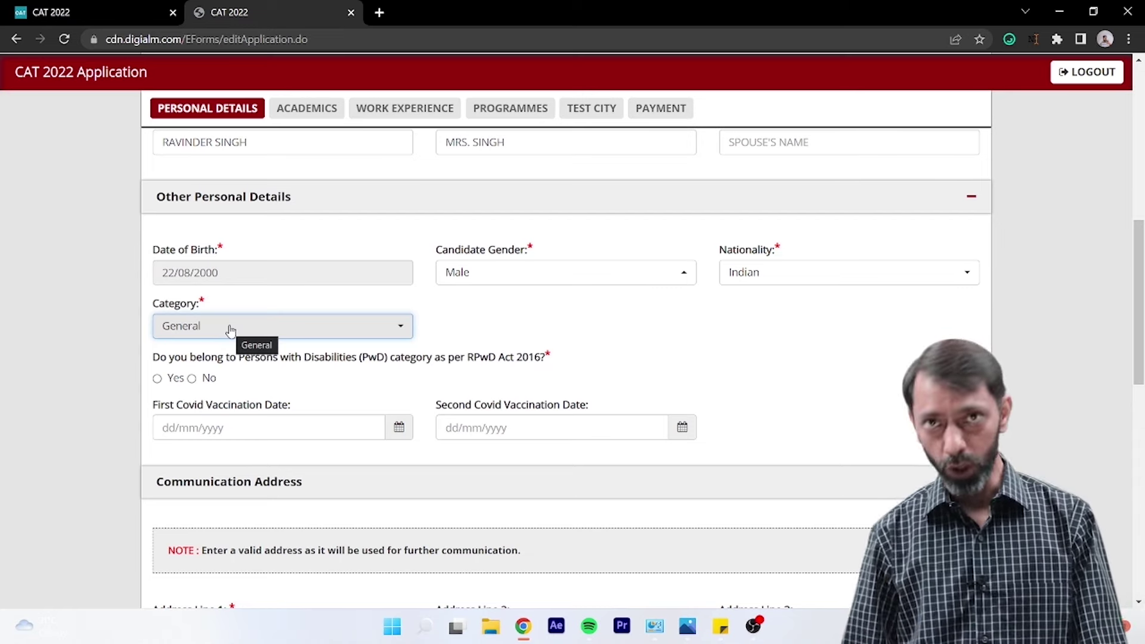
pyautogui.click(192, 380)
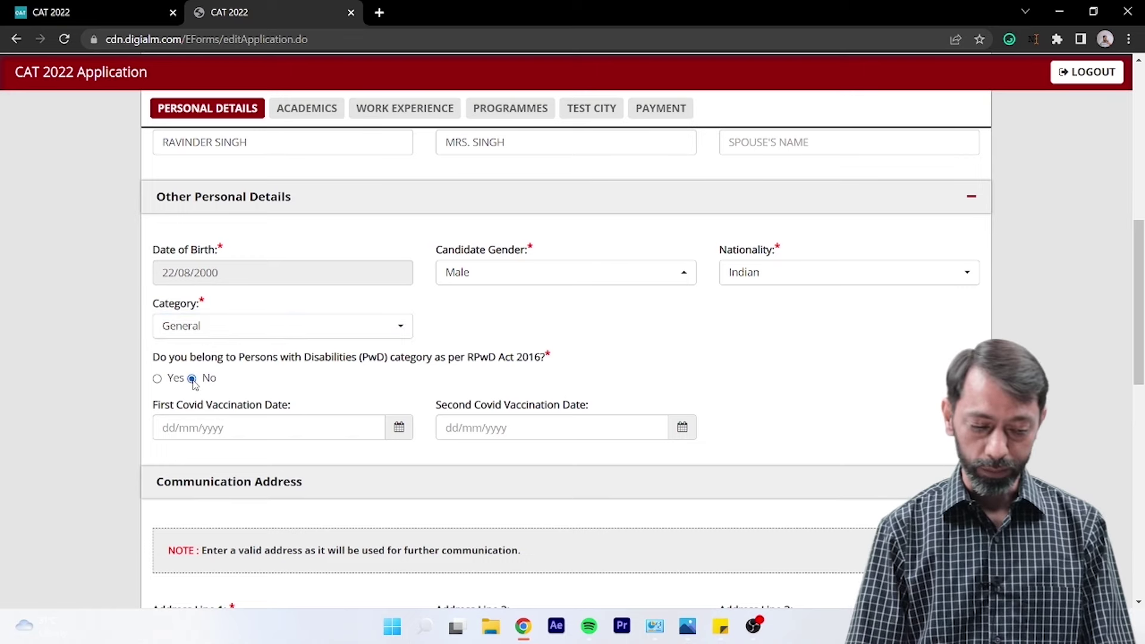
# - Pick 14/06/2022 as the first Covid vaccination date and 30/07/2022 as the second
pyautogui.click(264, 424)
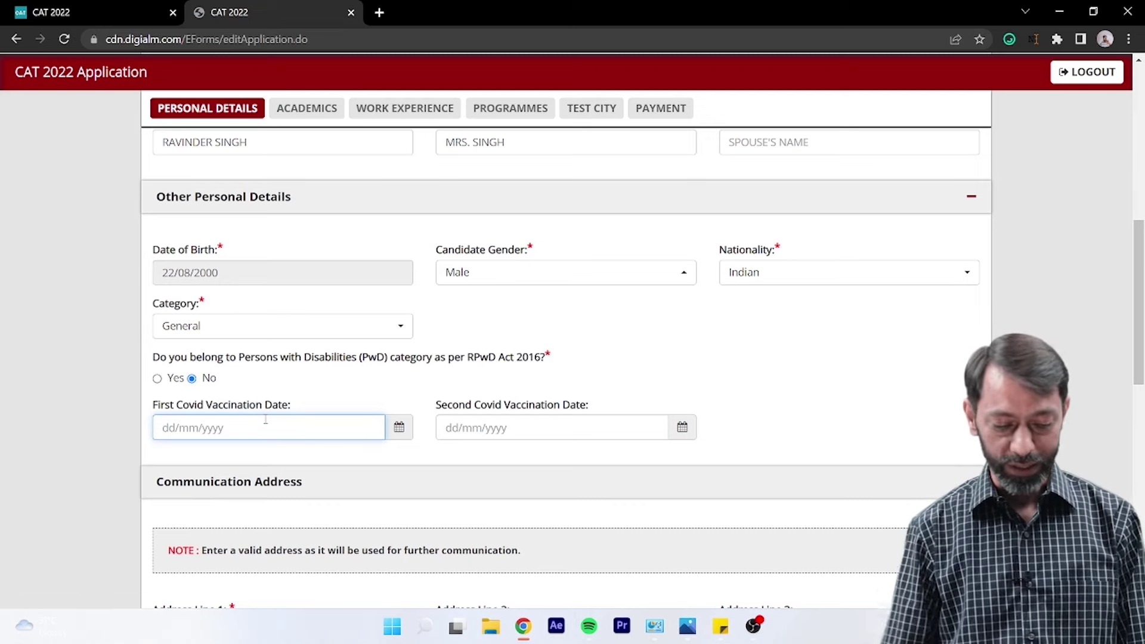
pyautogui.click(266, 421)
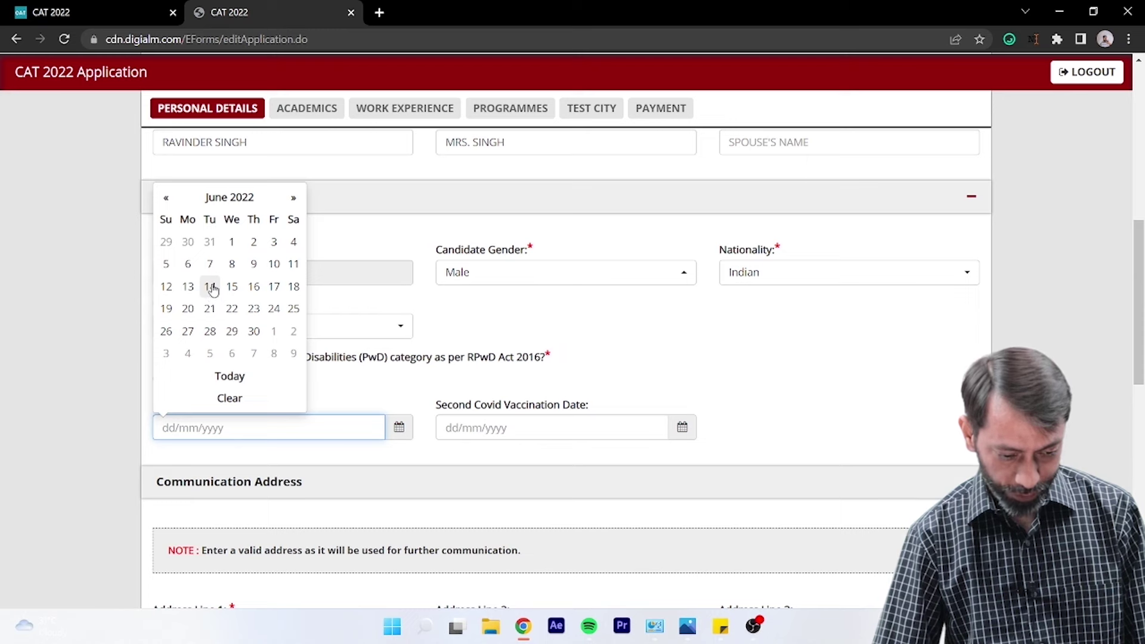
pyautogui.click(212, 287)
pyautogui.click(517, 428)
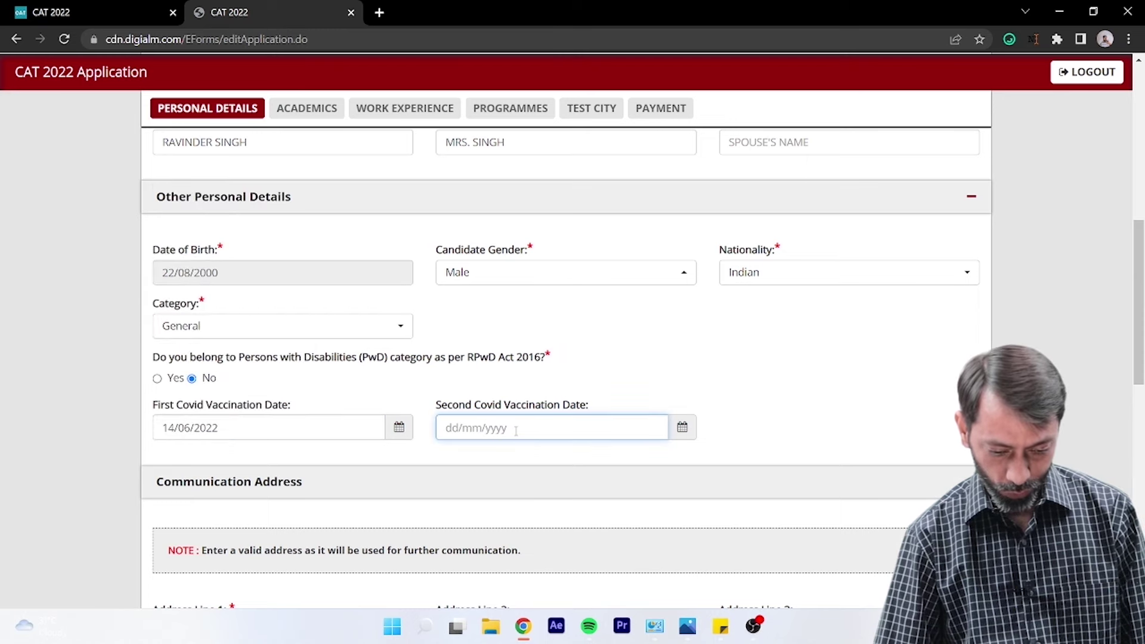
pyautogui.click(683, 427)
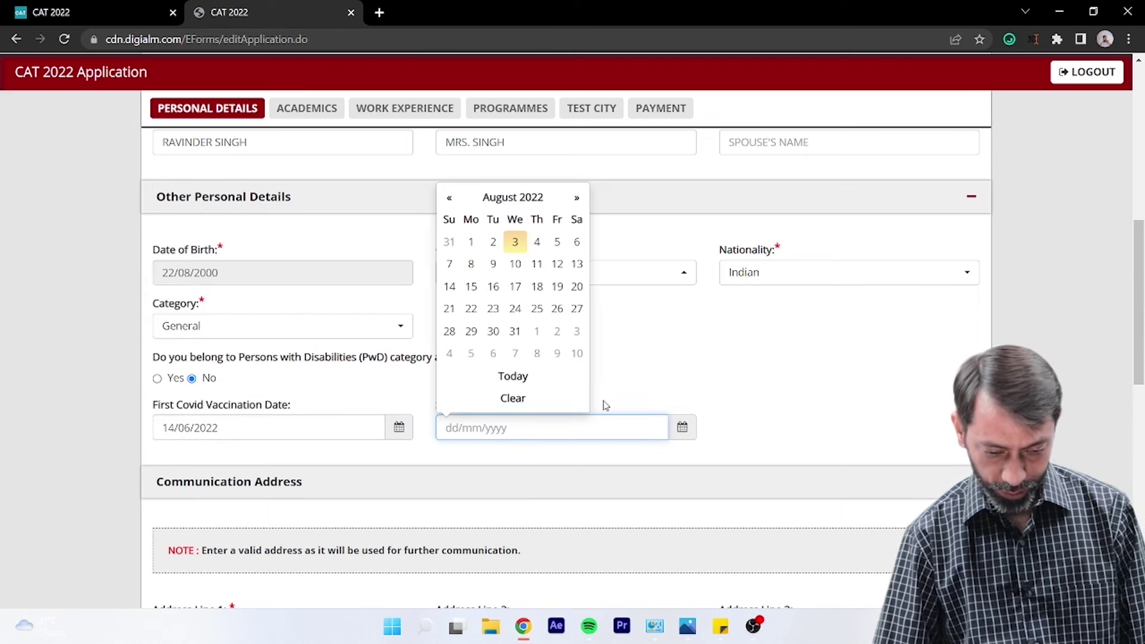
pyautogui.click(503, 200)
pyautogui.click(524, 296)
pyautogui.click(577, 332)
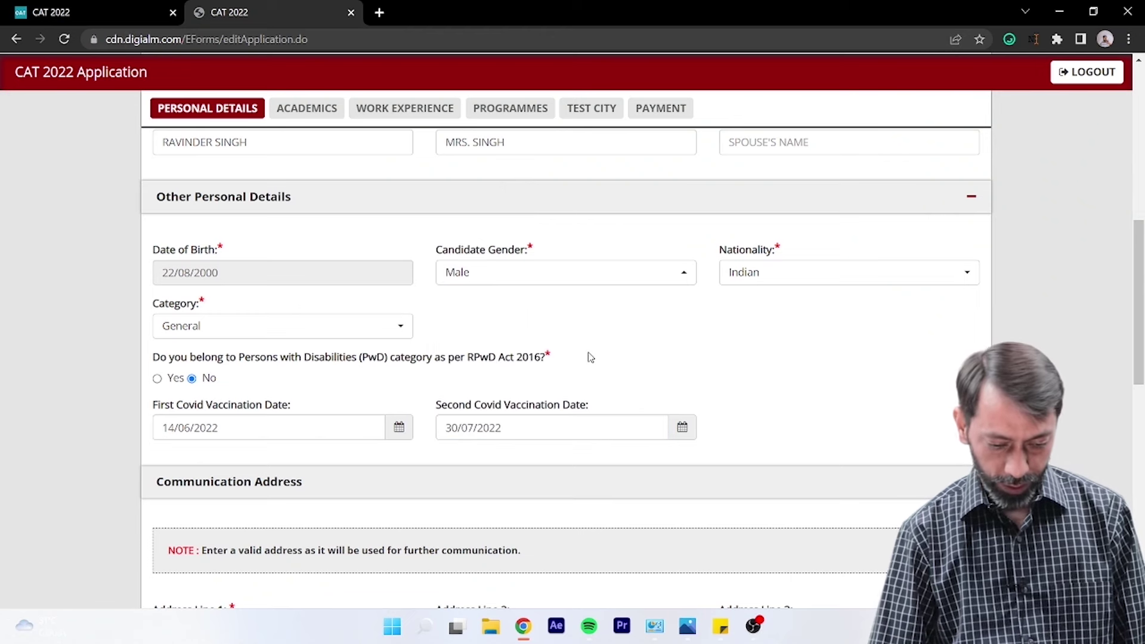
pyautogui.scroll(-2, 785, 350)
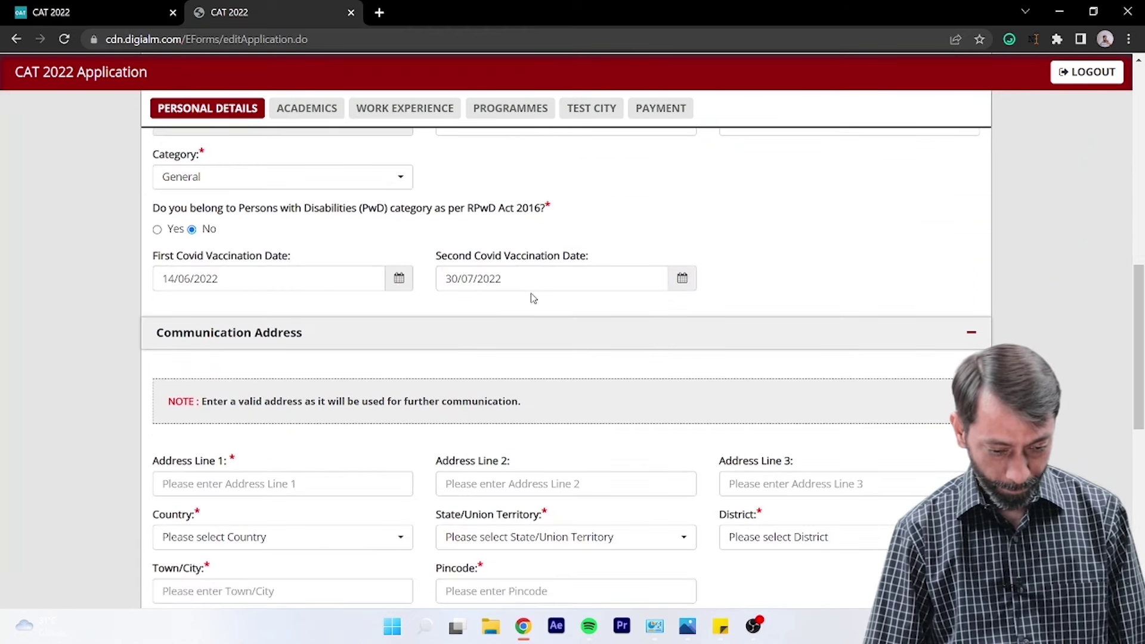
# - Enter the candidate's three communication address lines
pyautogui.scroll(-1, 499, 320)
pyautogui.scroll(-1, 498, 321)
pyautogui.click(246, 337)
pyautogui.write('House Number 123')
pyautogui.press('Tab')
pyautogui.write('Sector 1')
pyautogui.press('Tab')
pyautogui.press('Tab')
pyautogui.hotkey('shift', 'Tab')
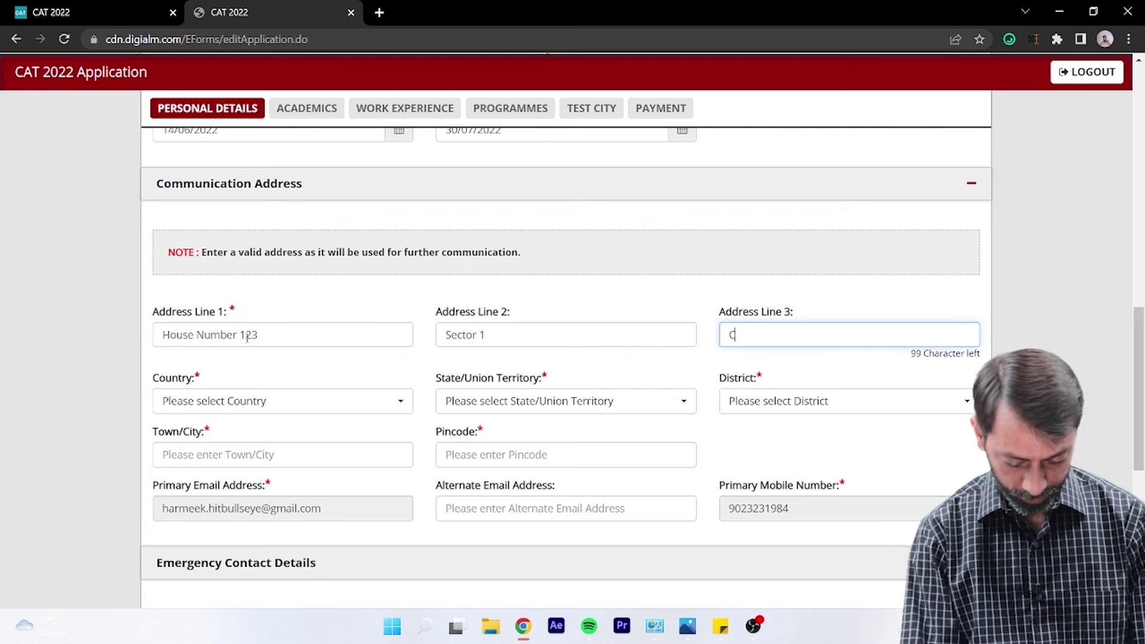
pyautogui.write('Chandigarh')
# - Set the country to India and both state and district to Chandigarh
pyautogui.press('Tab')
pyautogui.write('India')
pyautogui.press('Tab')
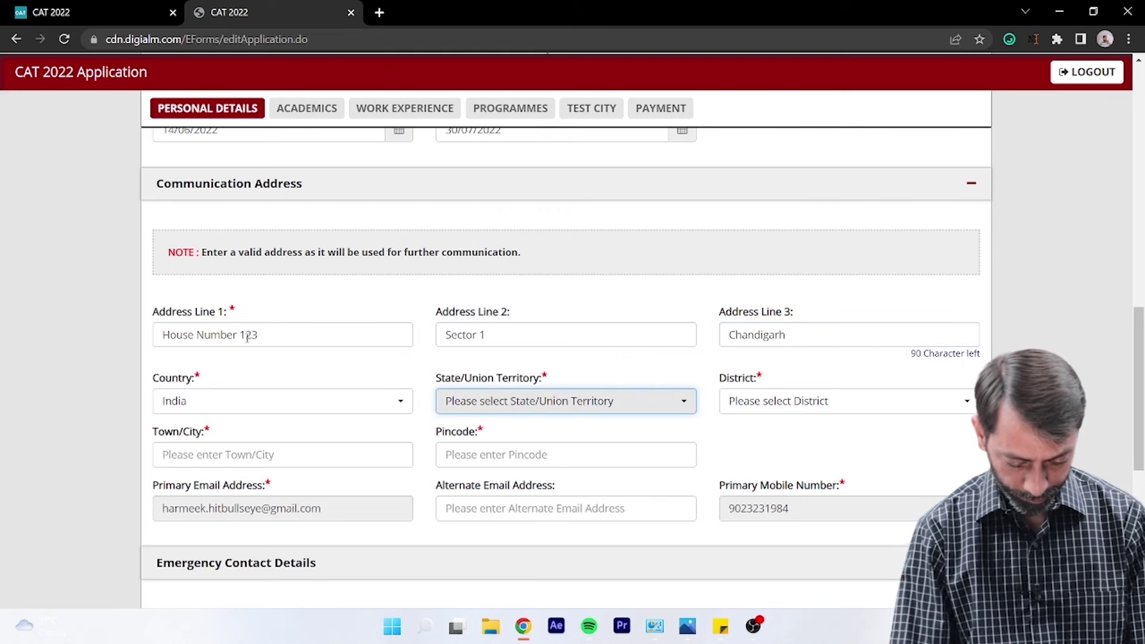
pyautogui.press('Return')
pyautogui.scroll(3, 529, 286)
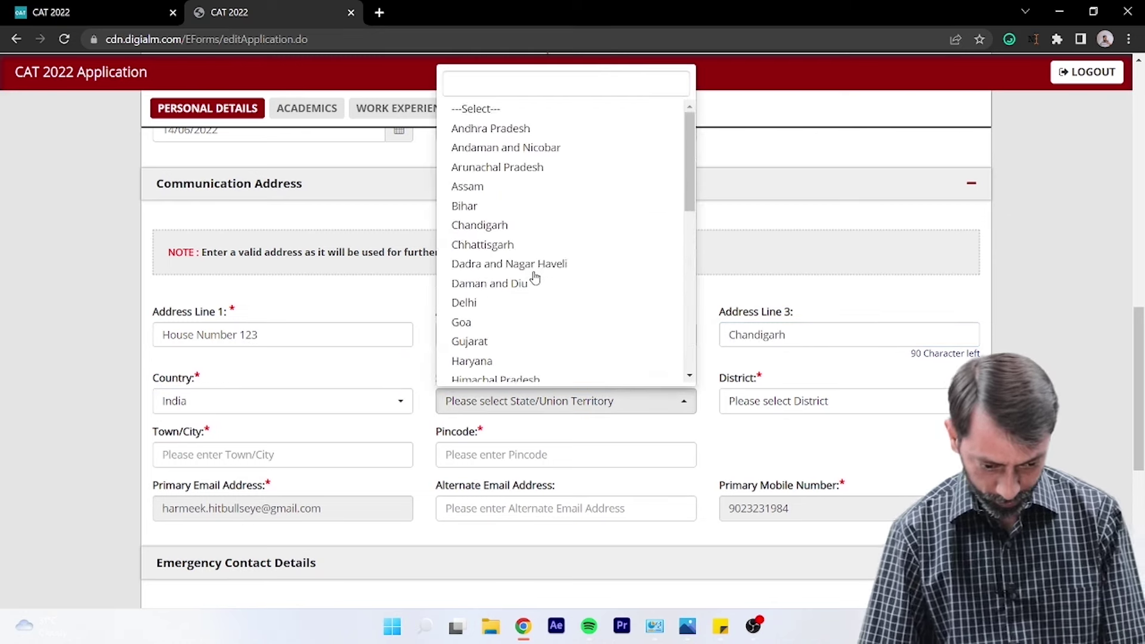
pyautogui.click(477, 225)
pyautogui.click(756, 401)
pyautogui.click(758, 441)
# - Enter Chandigarh as the town/city and fill in the address pincode
pyautogui.press('Tab')
pyautogui.write('Chandigarh')
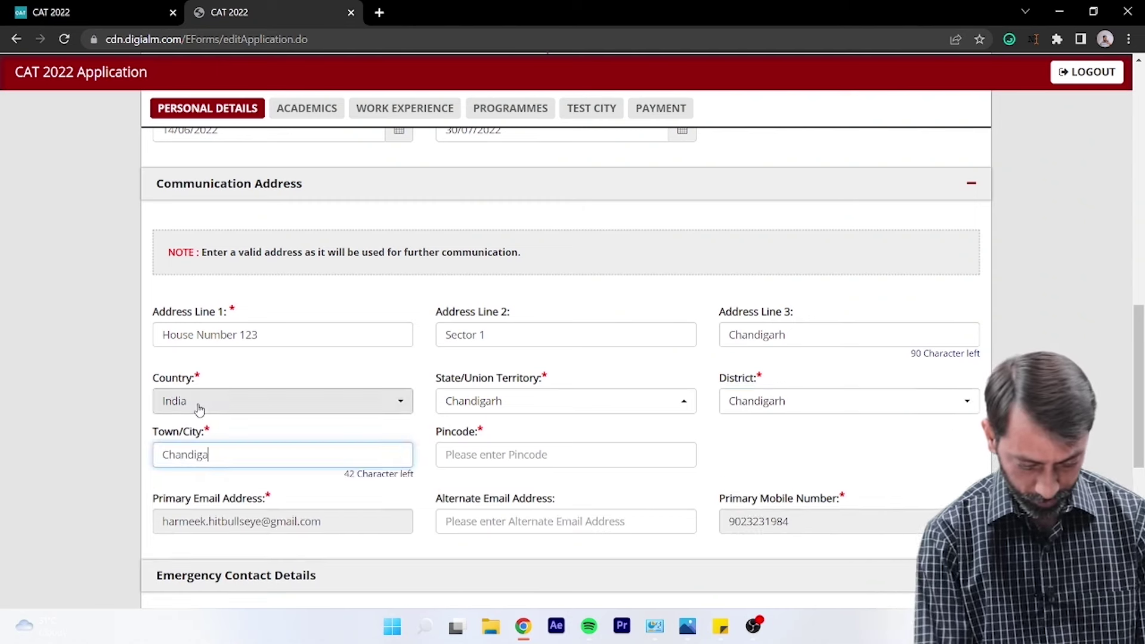
pyautogui.press('Tab')
pyautogui.write('160001')
pyautogui.press('Tab')
pyautogui.click(500, 441)
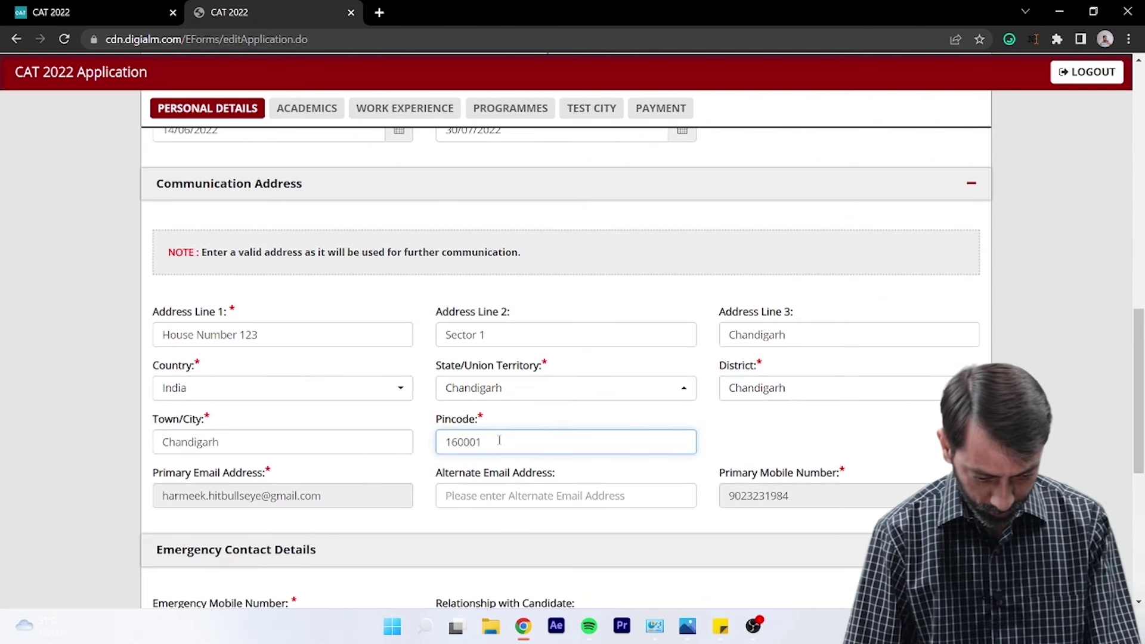
pyautogui.click(498, 495)
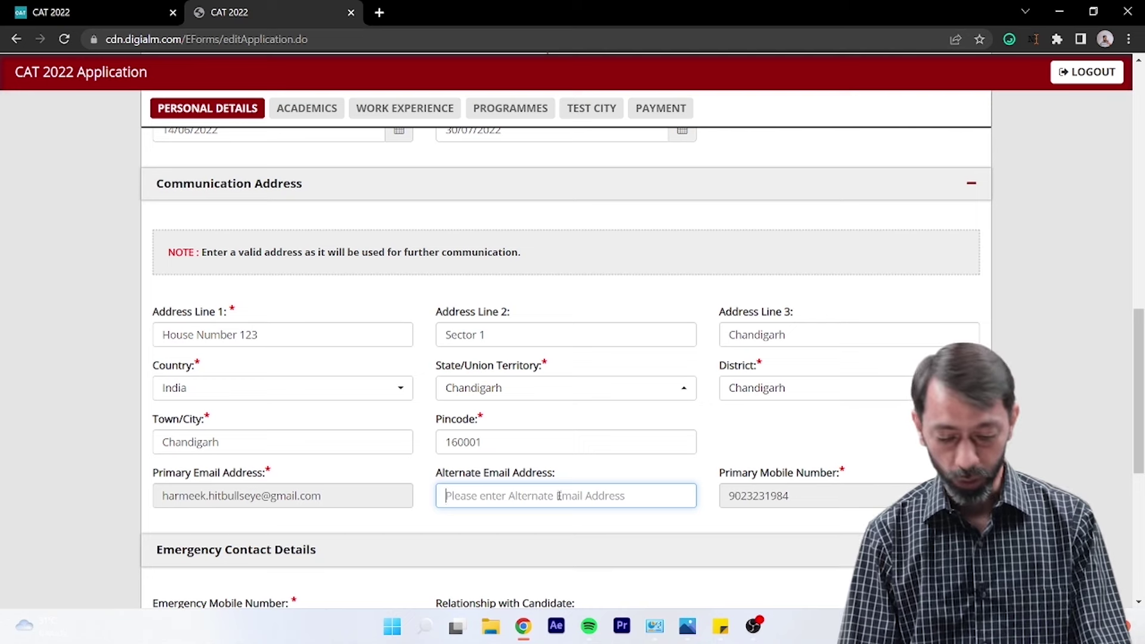
# - Enter the emergency contact's mobile number and set the relationship to Father
pyautogui.scroll(-2, 561, 498)
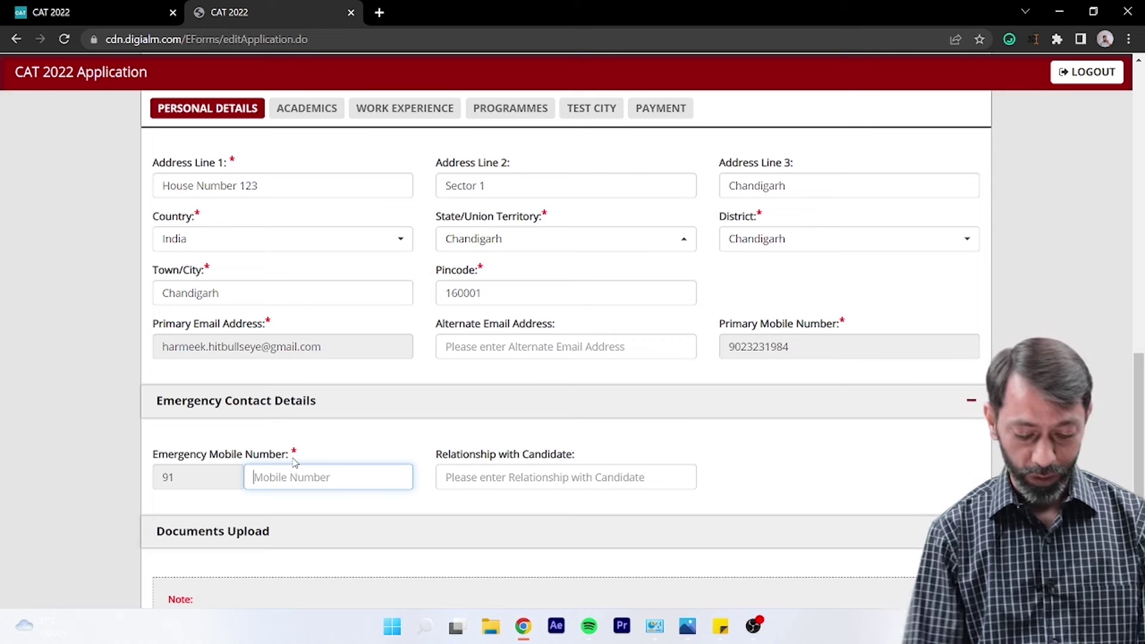
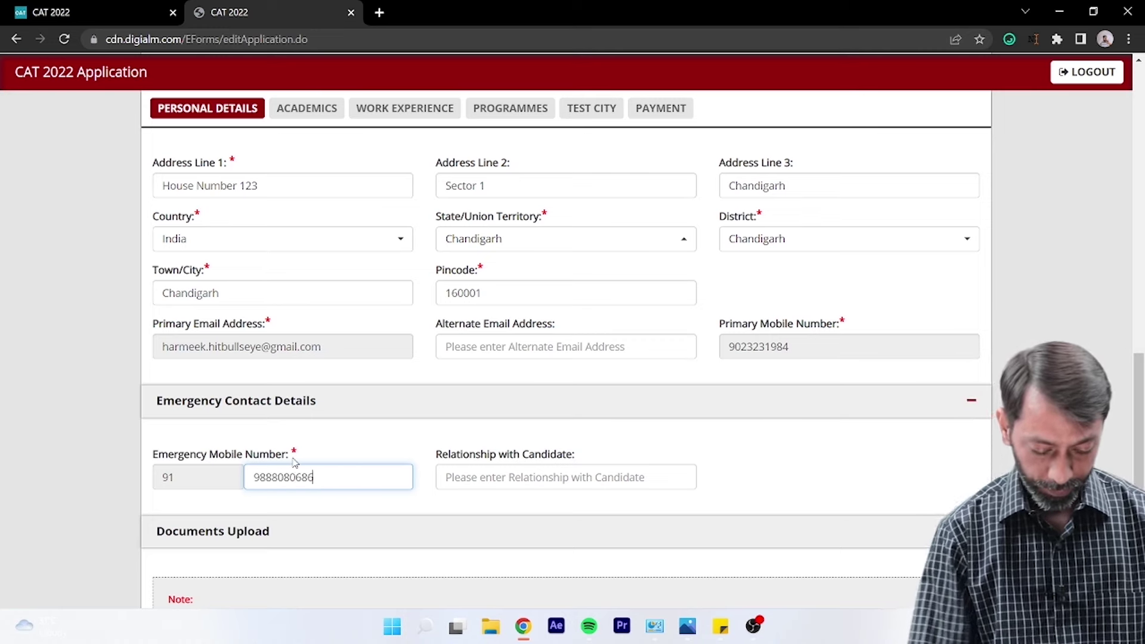
pyautogui.press('Tab')
pyautogui.scroll(-1, 410, 532)
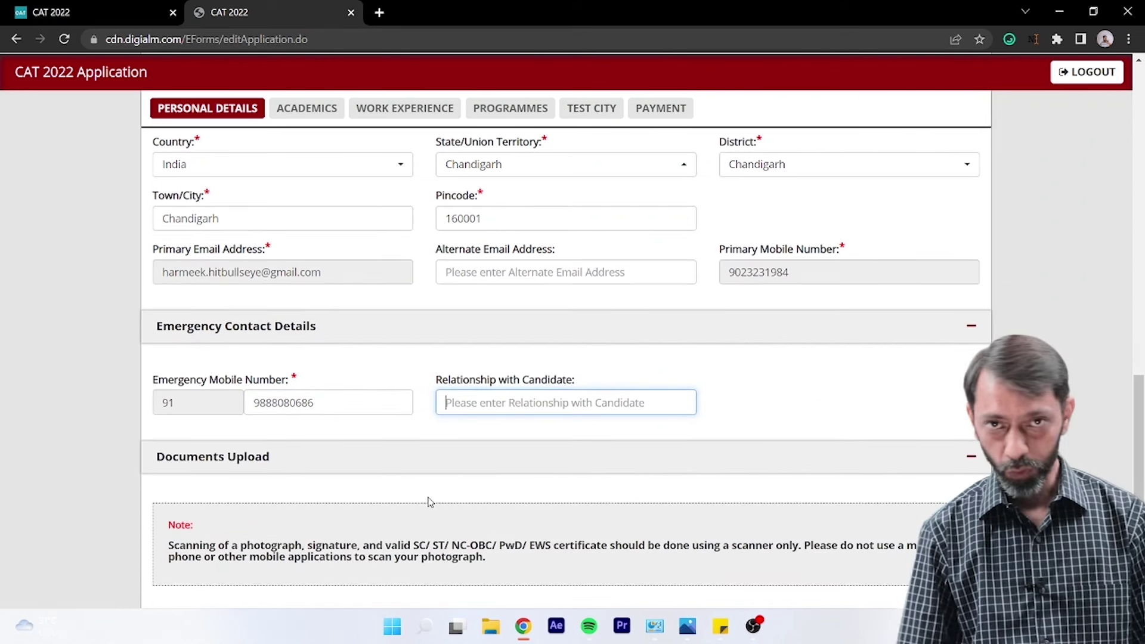
pyautogui.write('Fathers')
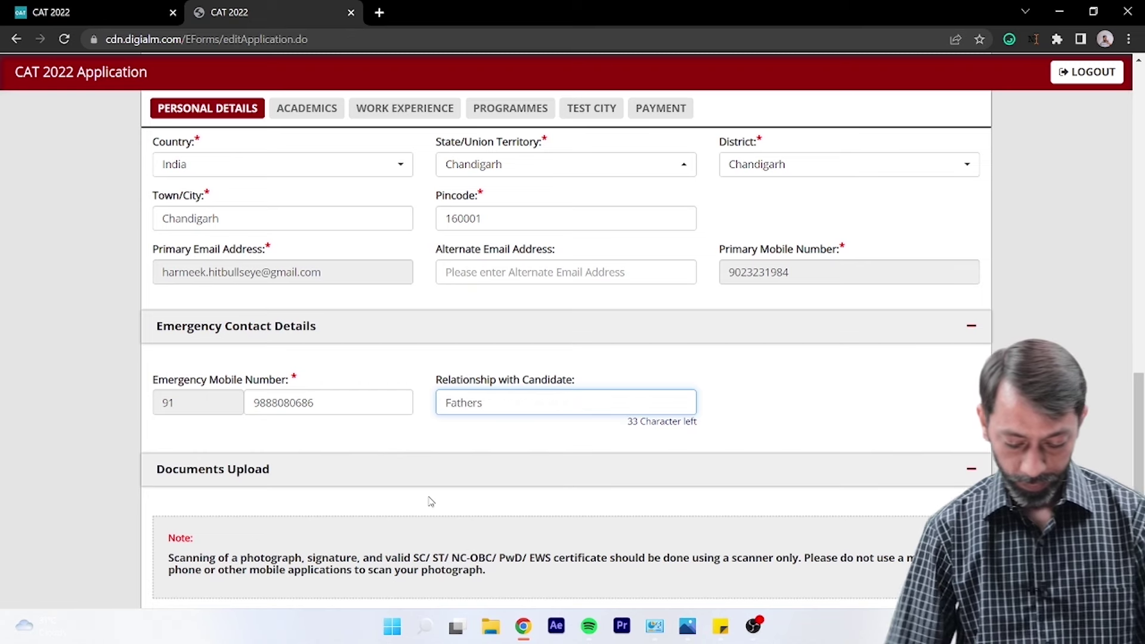
pyautogui.press('BackSpace')
pyautogui.press('Tab')
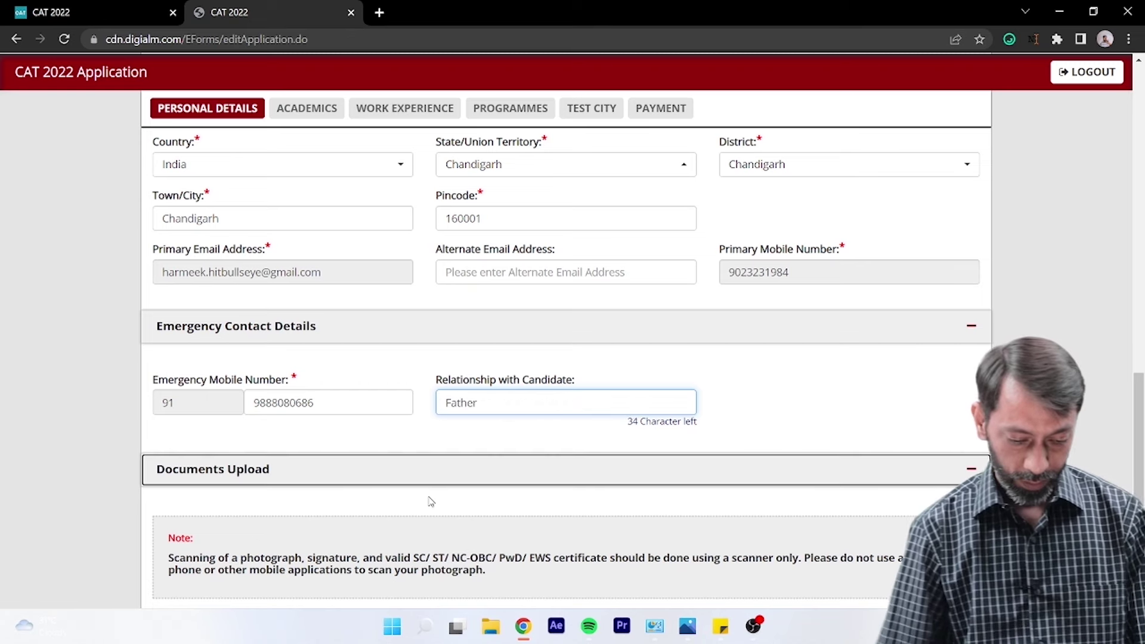
pyautogui.scroll(-3, 459, 482)
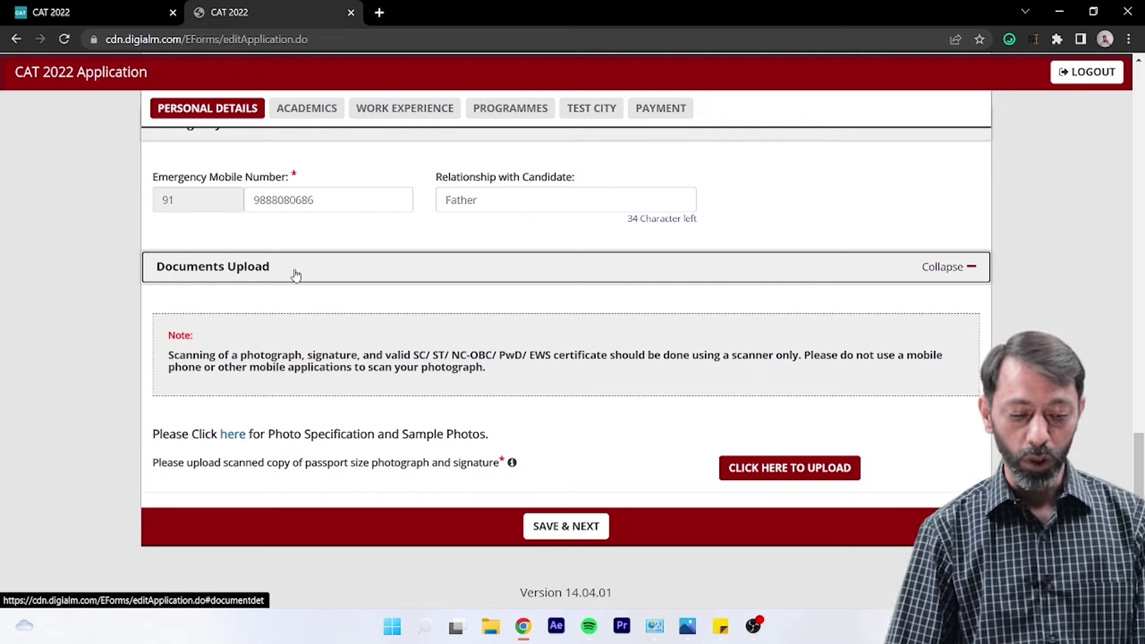
pyautogui.click(232, 435)
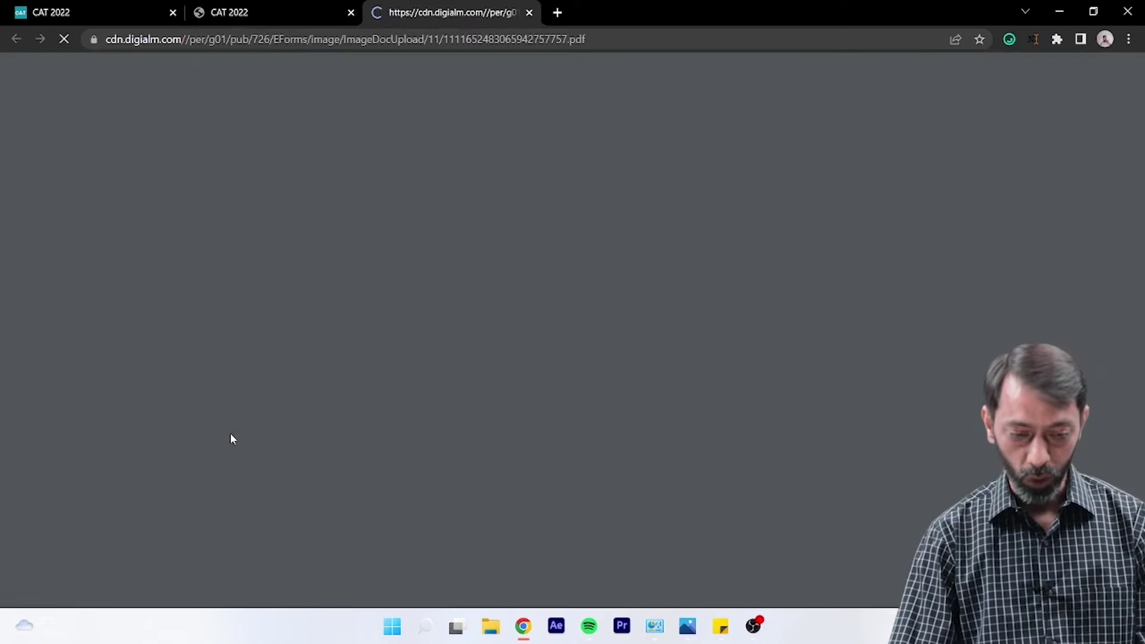
pyautogui.scroll(-6, 441, 361)
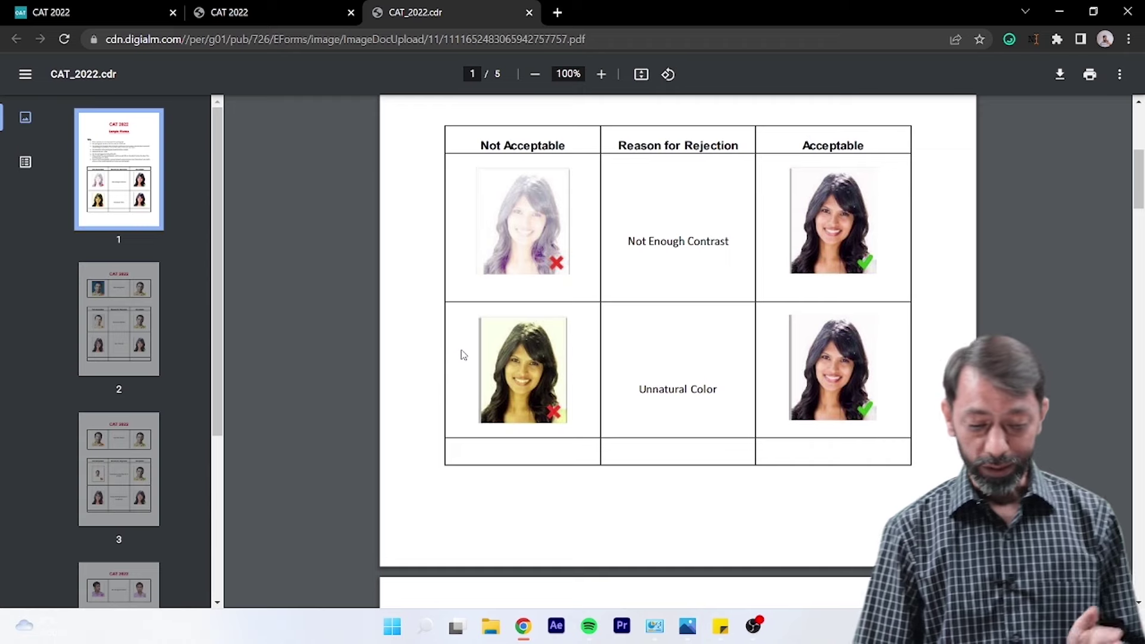
pyautogui.scroll(-6, 464, 355)
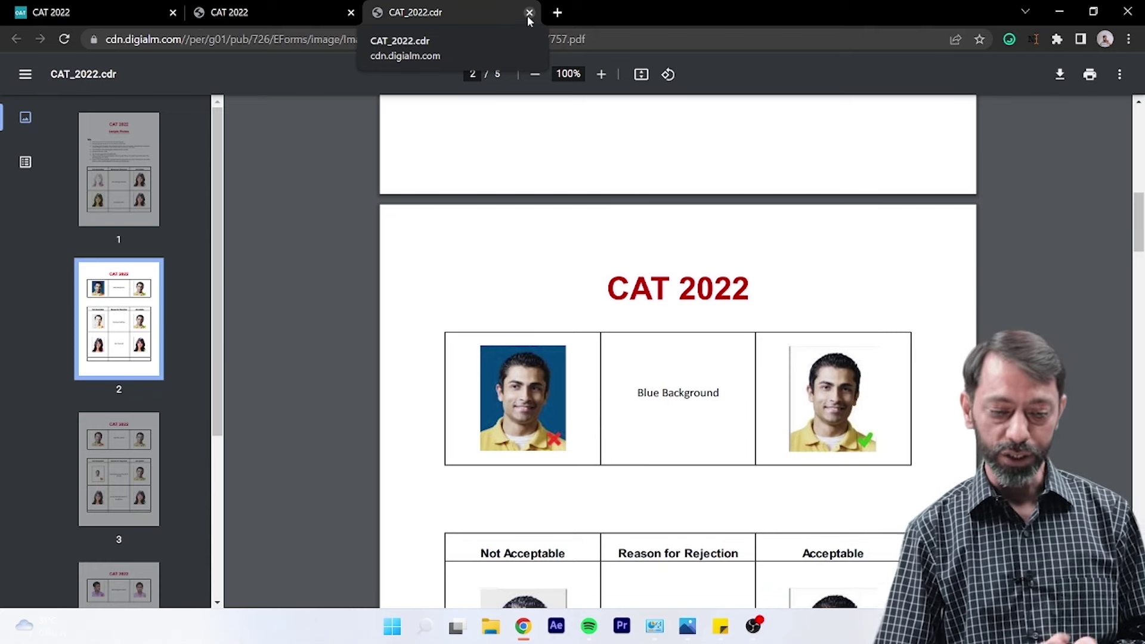
pyautogui.click(529, 12)
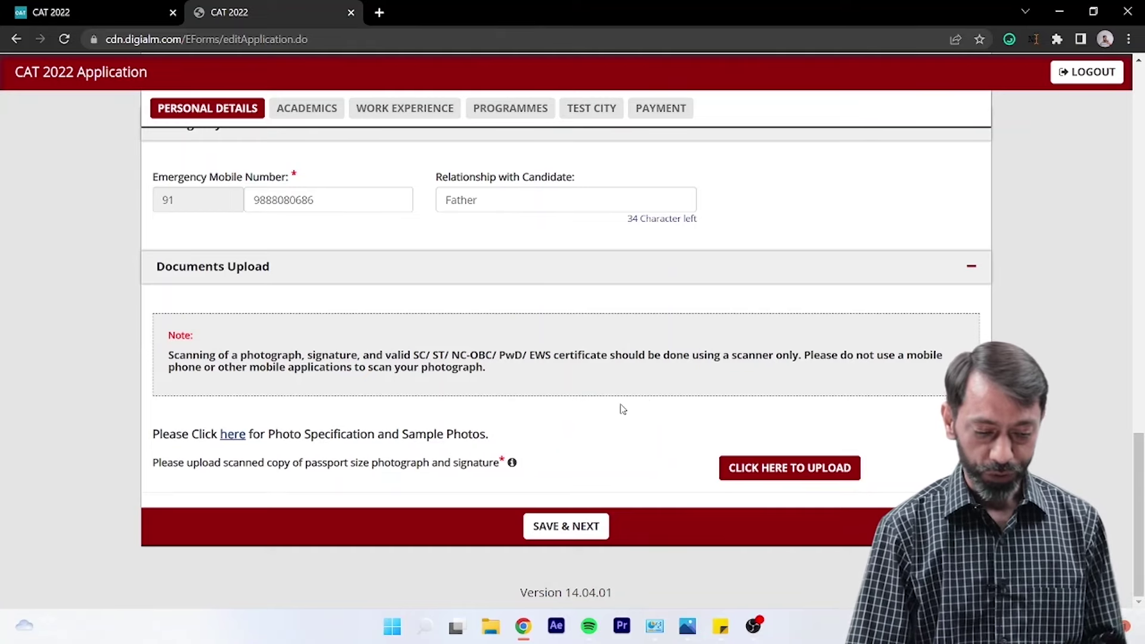
# - Upload PP.jpg from the CAT folder as the passport photograph
pyautogui.click(791, 468)
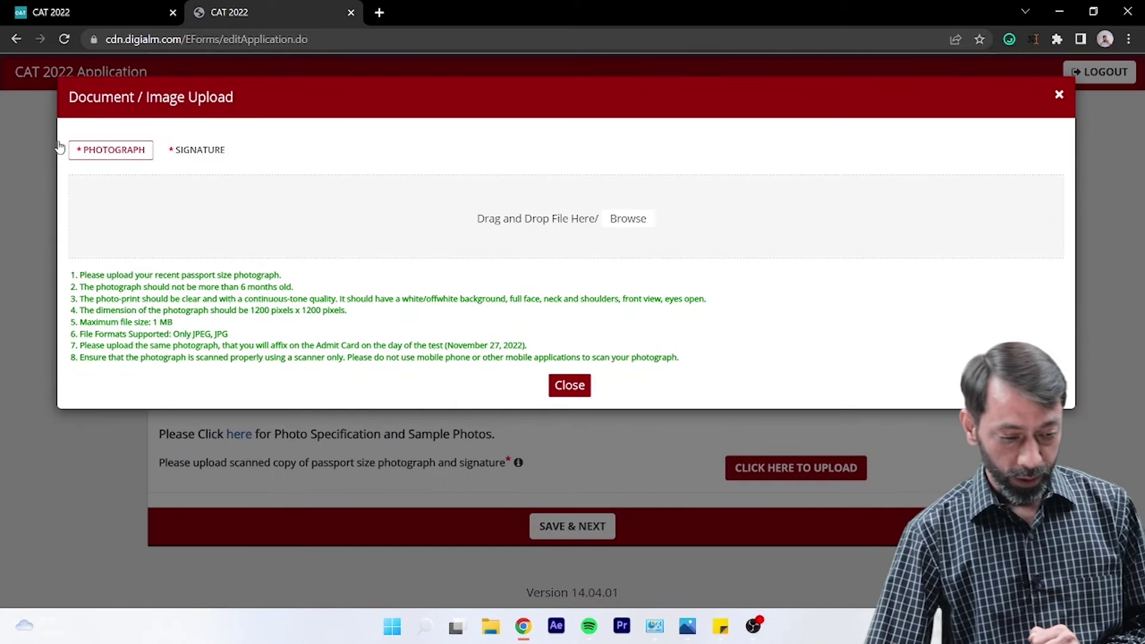
pyautogui.click(619, 226)
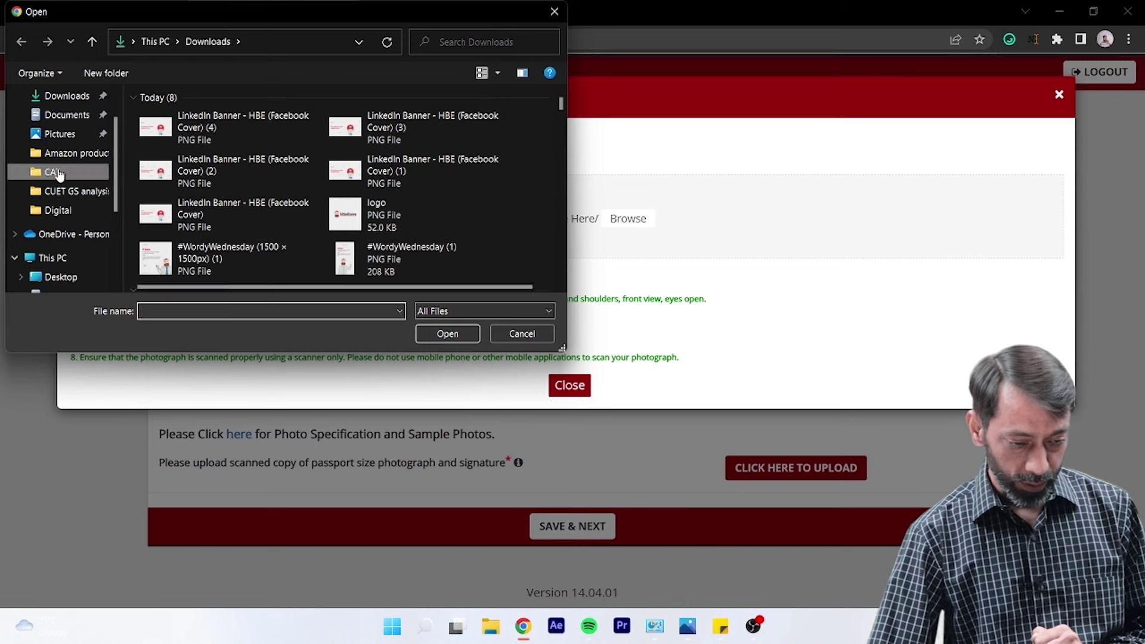
pyautogui.click(58, 173)
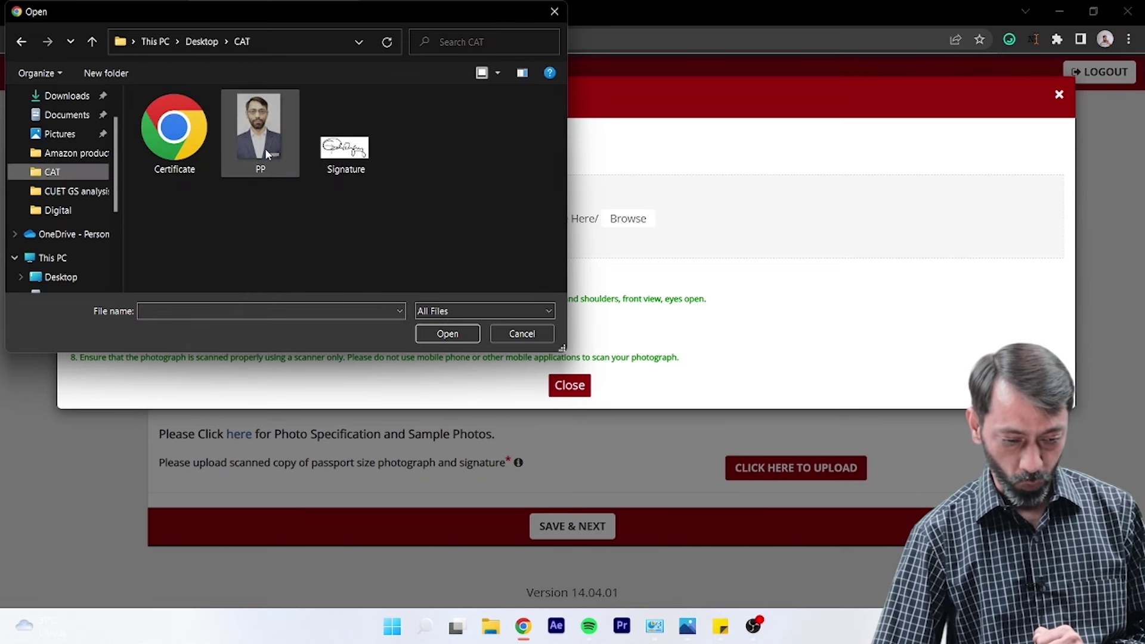
pyautogui.doubleClick(266, 151)
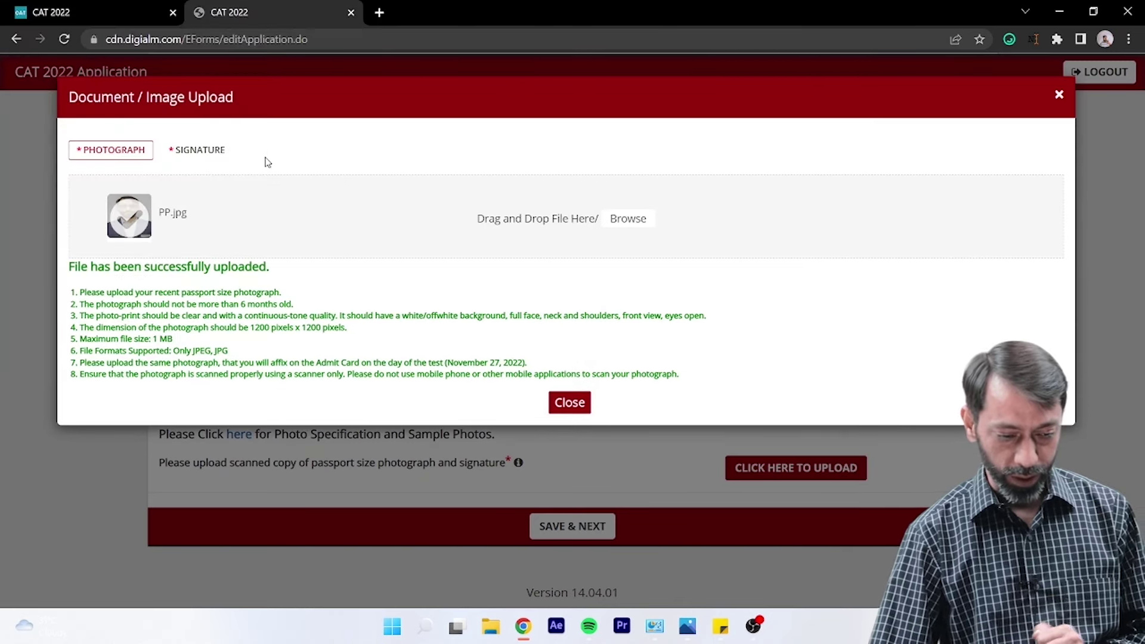
# - Upload Signature.jpg as the signature, close the uploader, and save the personal details
pyautogui.click(205, 156)
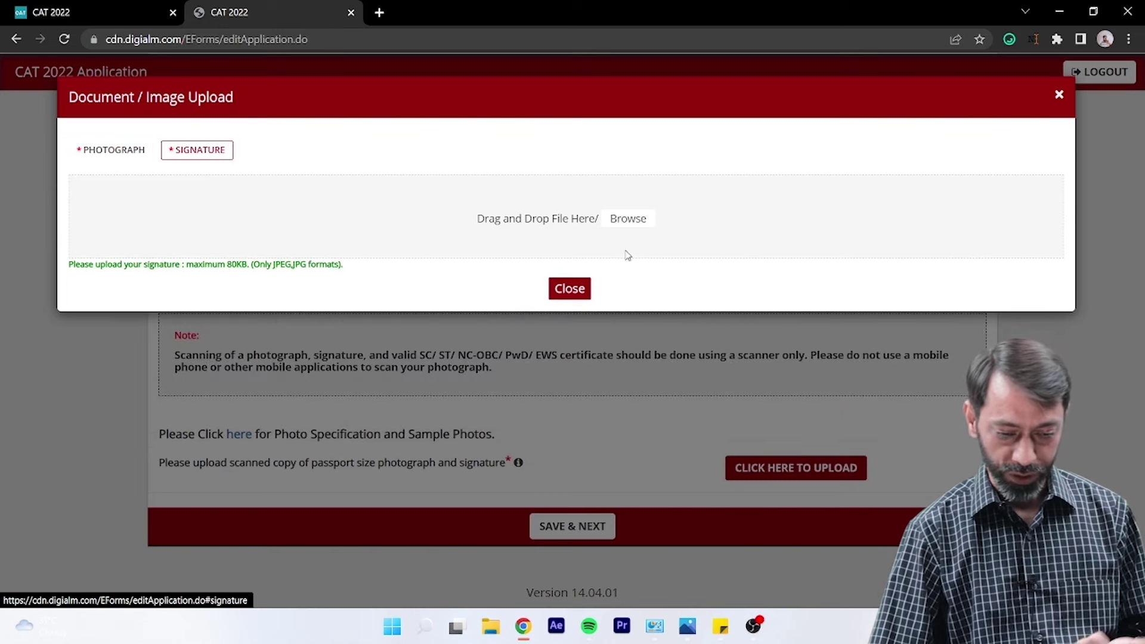
pyautogui.click(628, 218)
pyautogui.doubleClick(351, 160)
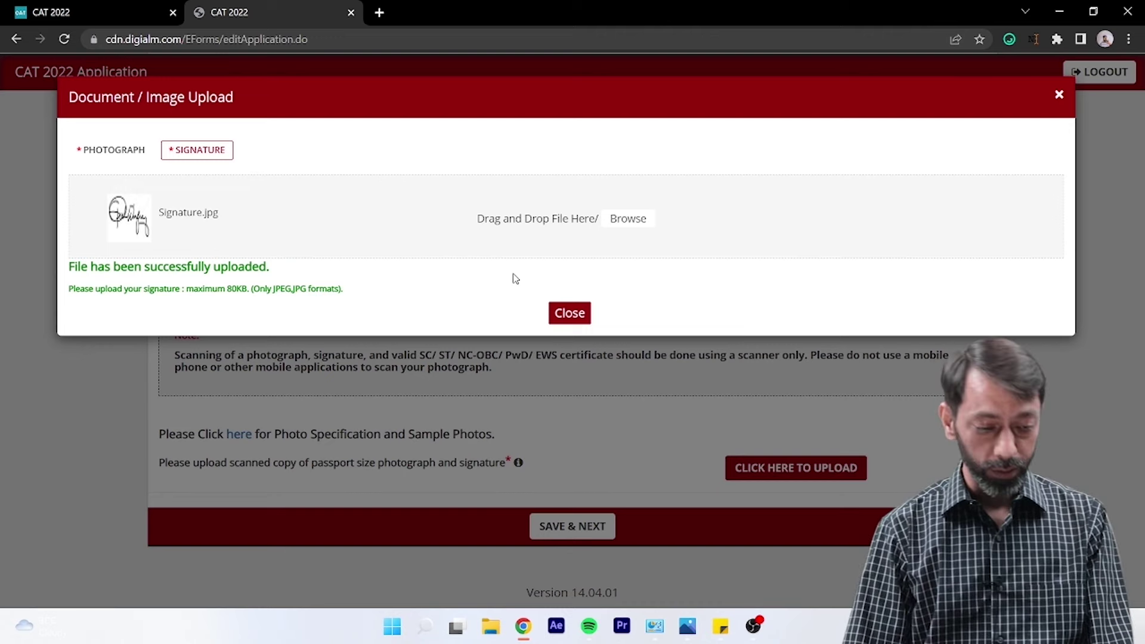
pyautogui.click(570, 313)
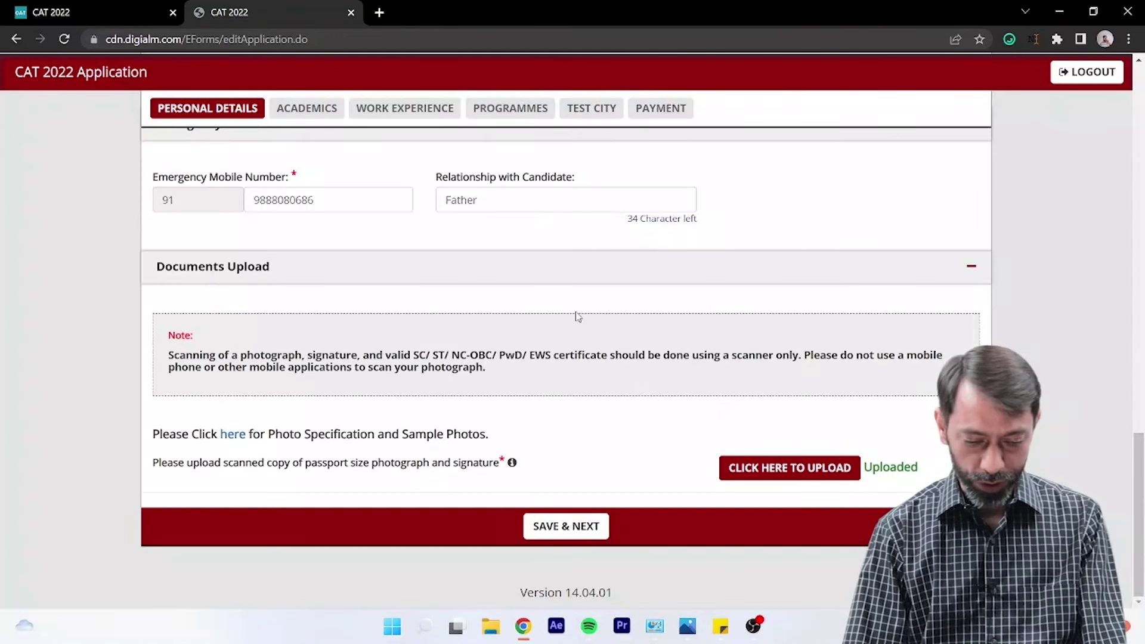
pyautogui.click(568, 532)
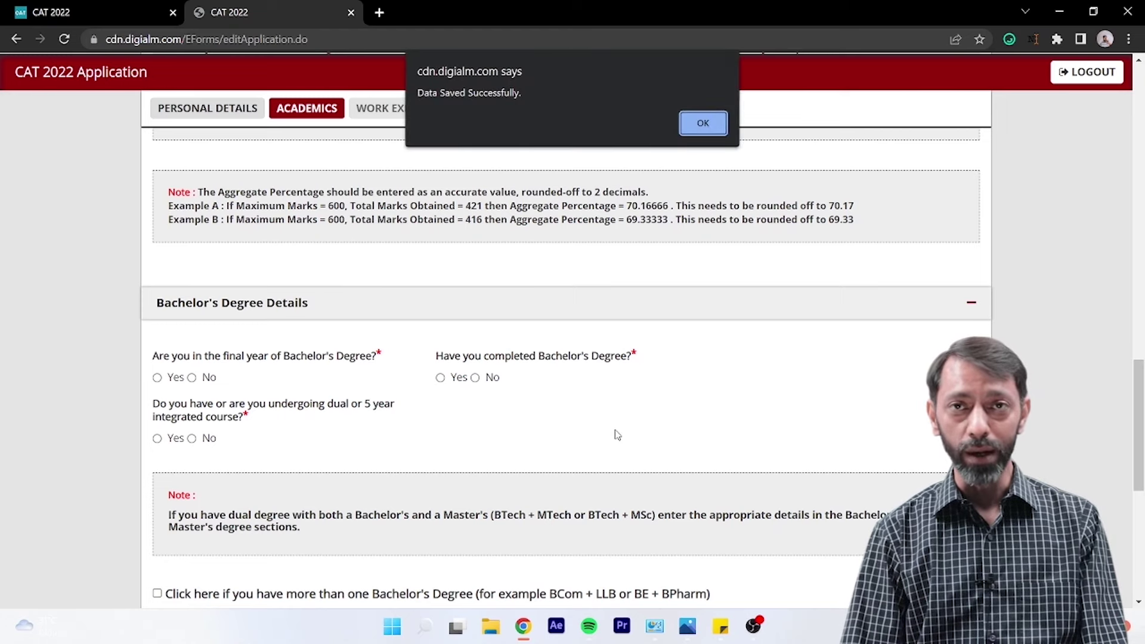
# - Set the 10th board to Central Board of Secondary Education, completed May 2018
pyautogui.click(718, 124)
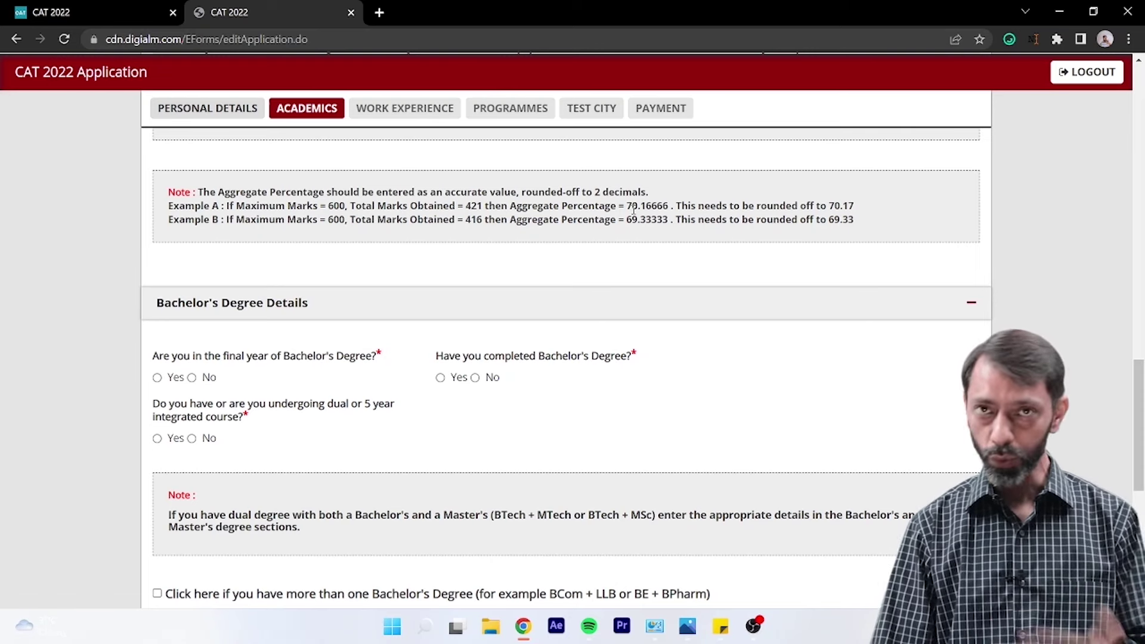
pyautogui.scroll(5, 429, 413)
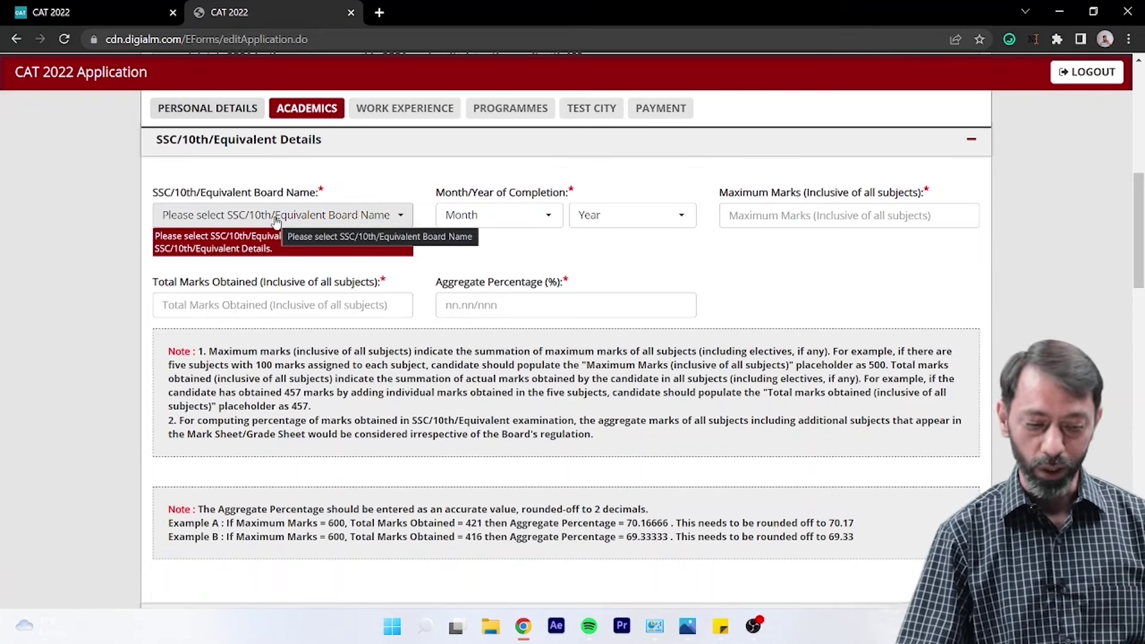
pyautogui.click(337, 216)
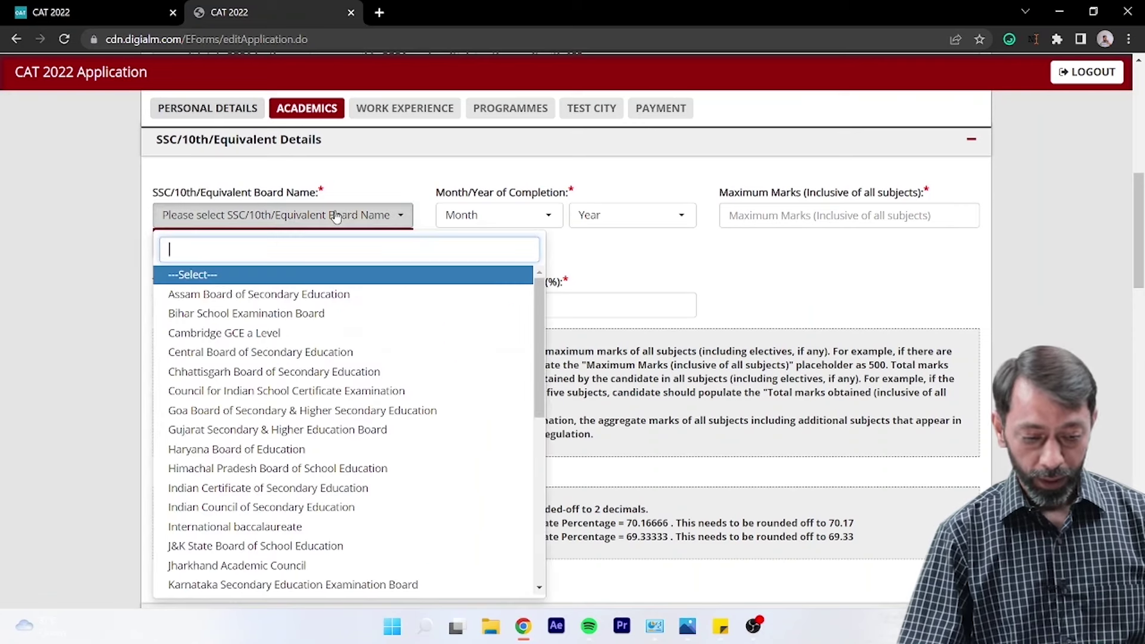
pyautogui.write('cbs')
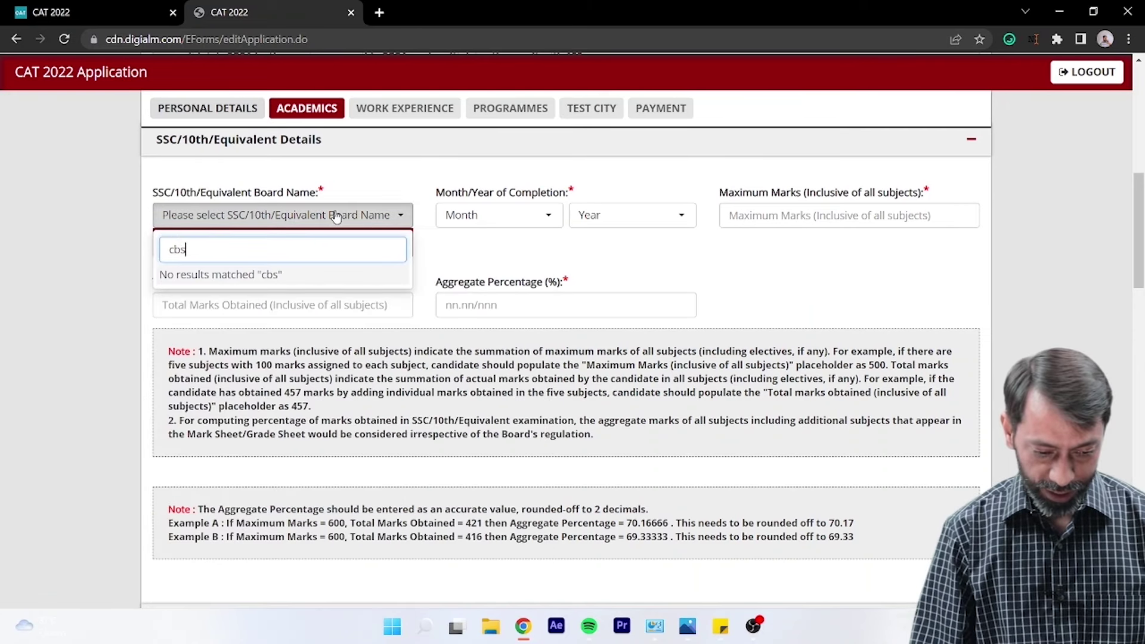
pyautogui.press('BackSpace')
pyautogui.press('BackSpace')
pyautogui.press('BackSpace')
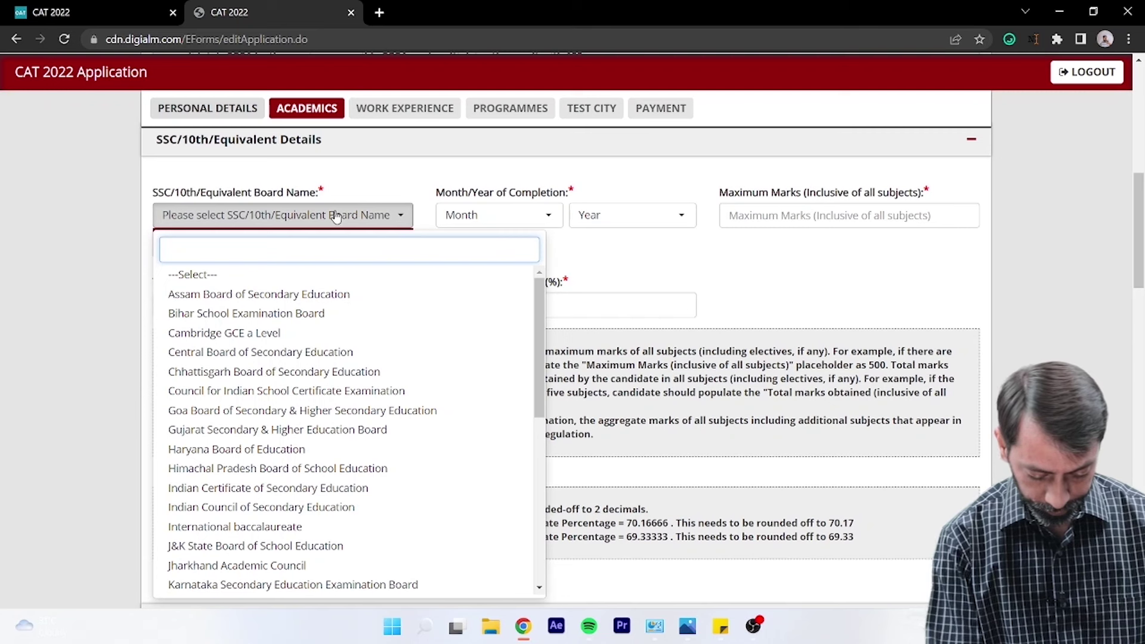
pyautogui.write('centra')
pyautogui.press('Return')
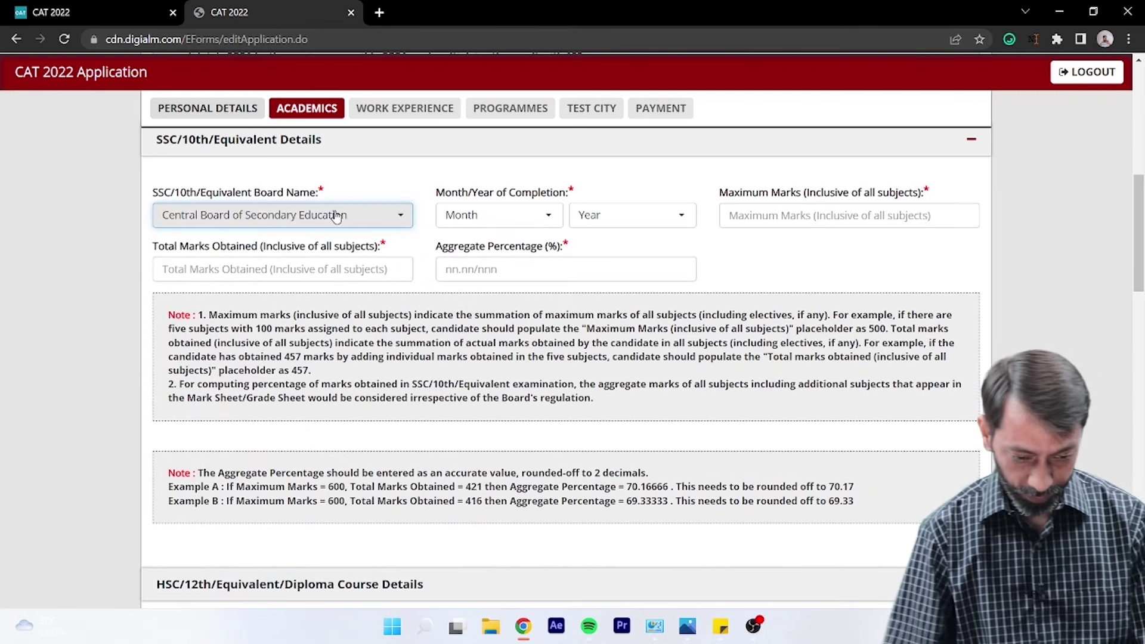
pyautogui.click(495, 218)
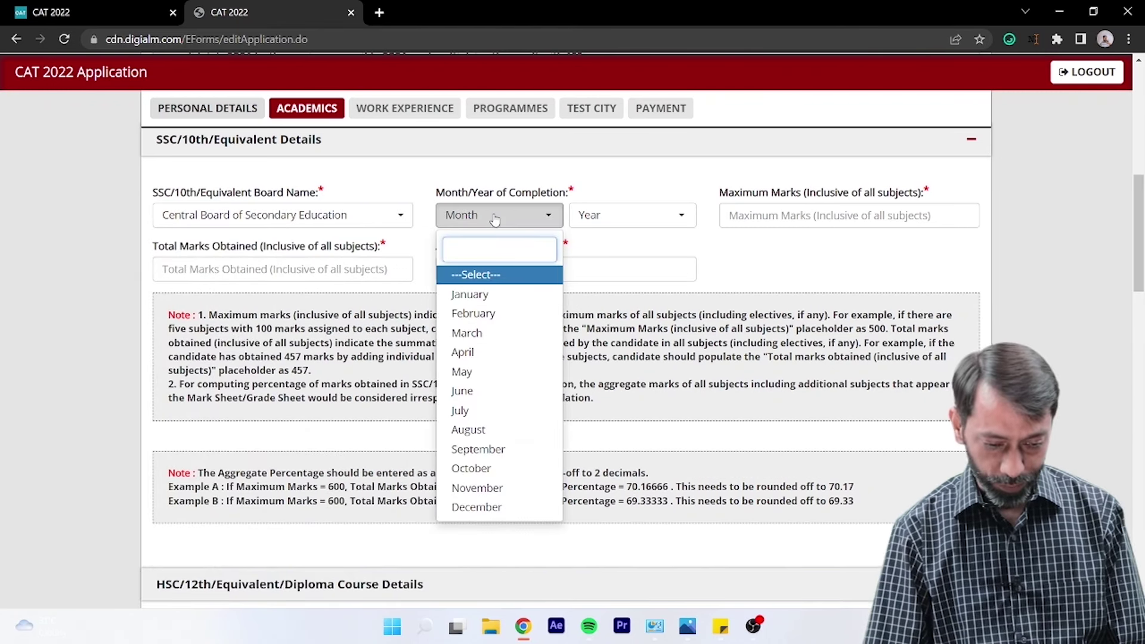
pyautogui.click(494, 372)
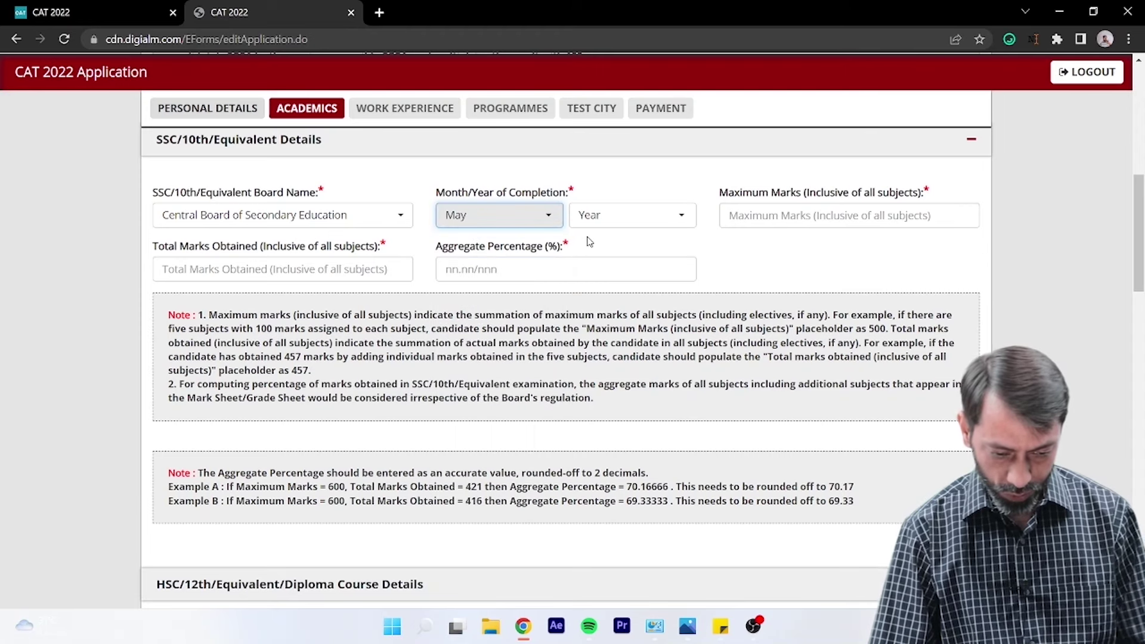
pyautogui.click(606, 215)
pyautogui.click(477, 222)
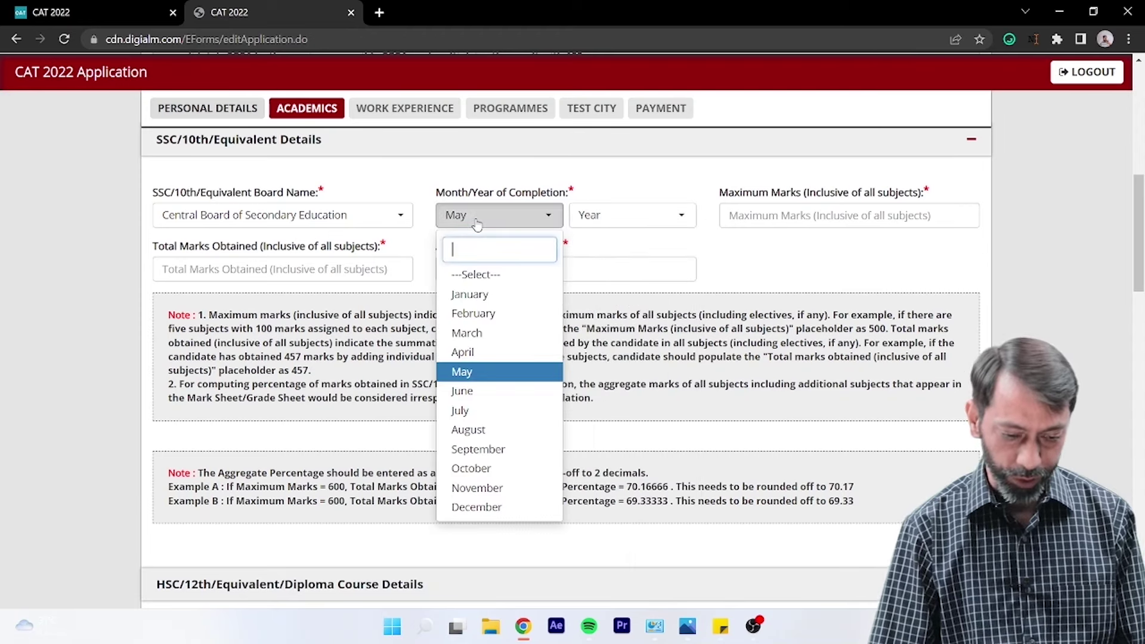
pyautogui.click(463, 372)
pyautogui.click(618, 221)
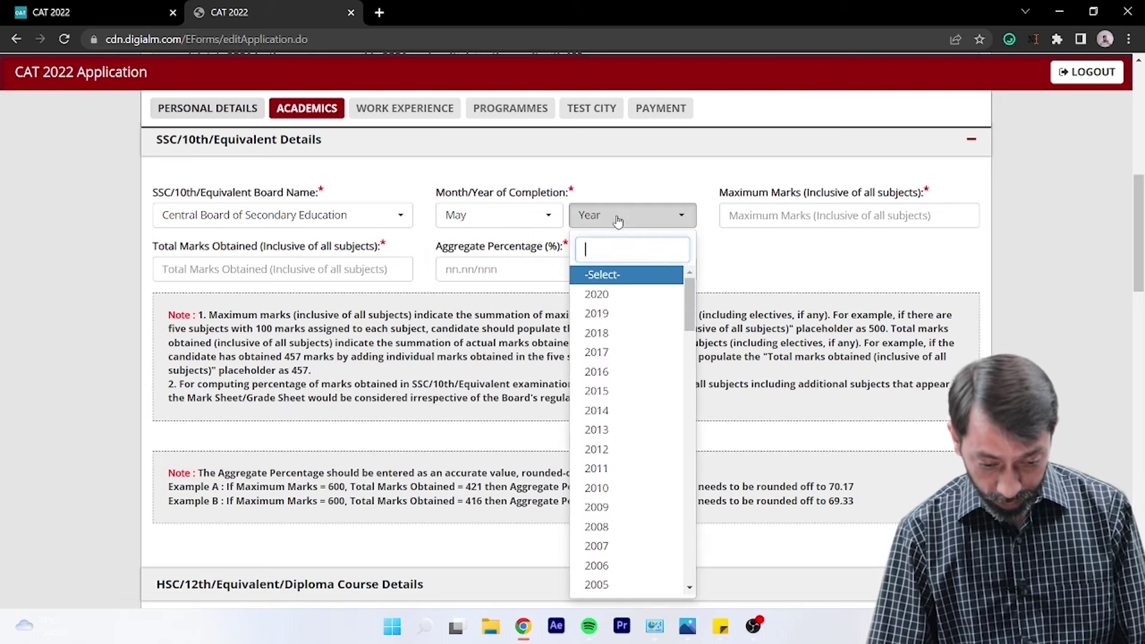
pyautogui.click(596, 333)
# - Enter 10th marks: 500 maximum, 450 obtained, 90.0% aggregate
pyautogui.click(770, 216)
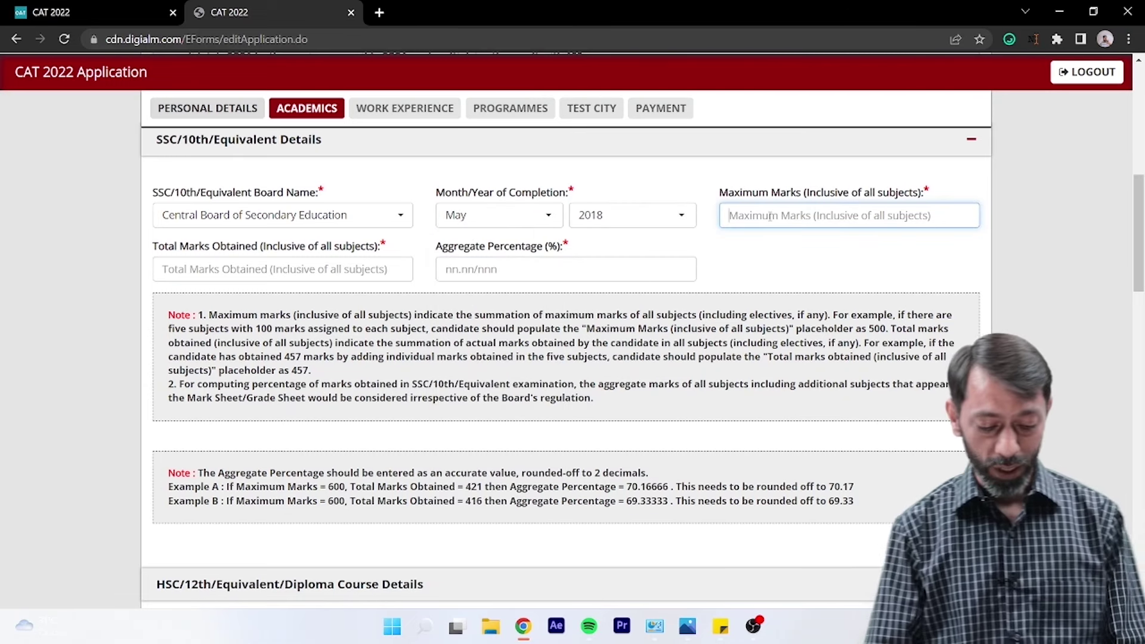
pyautogui.write('5')
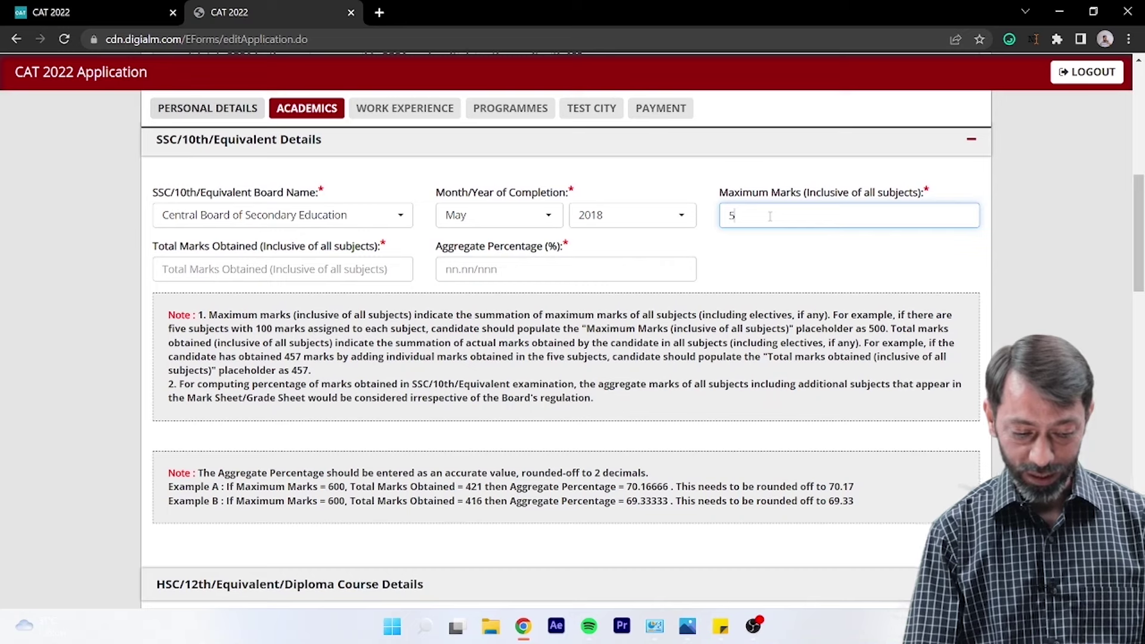
pyautogui.write('00')
pyautogui.press('Tab')
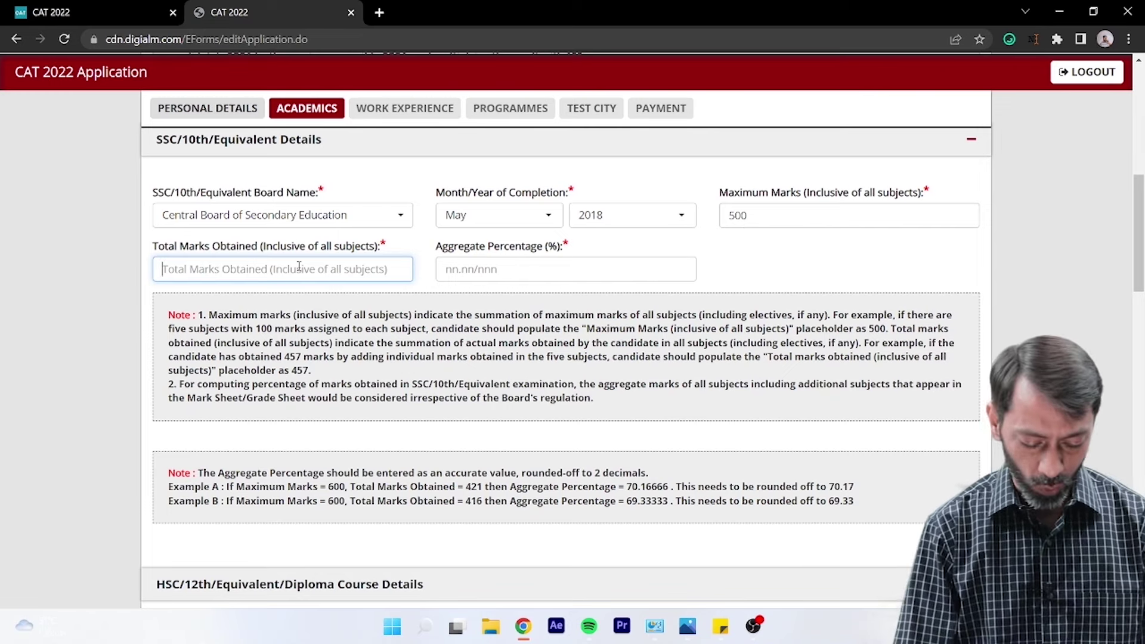
pyautogui.write('450')
pyautogui.press('Tab')
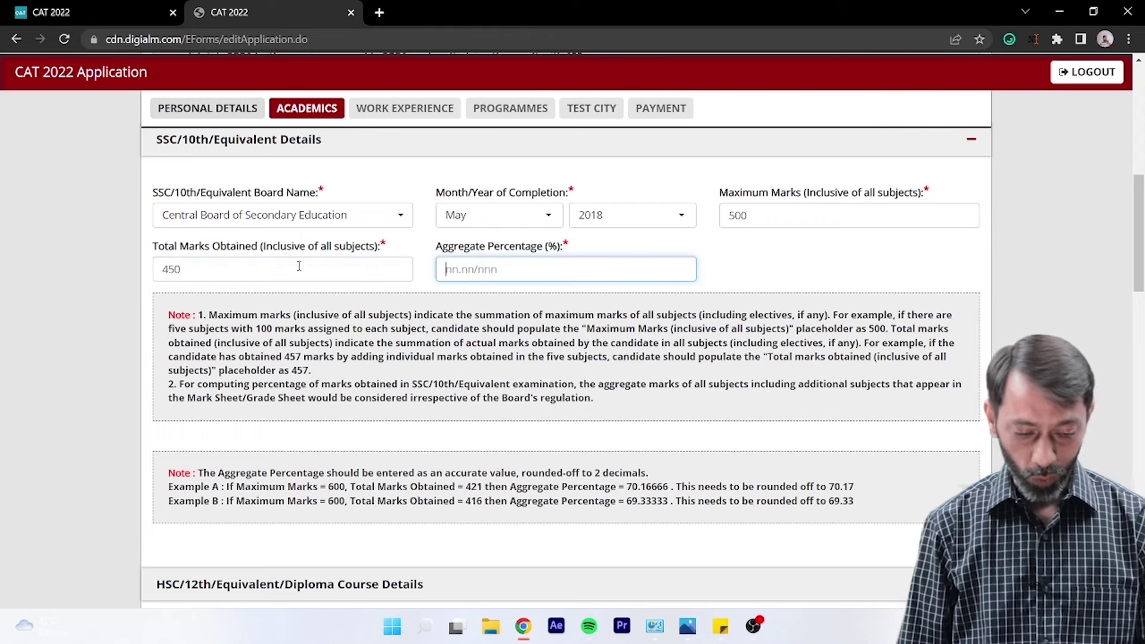
pyautogui.write('90')
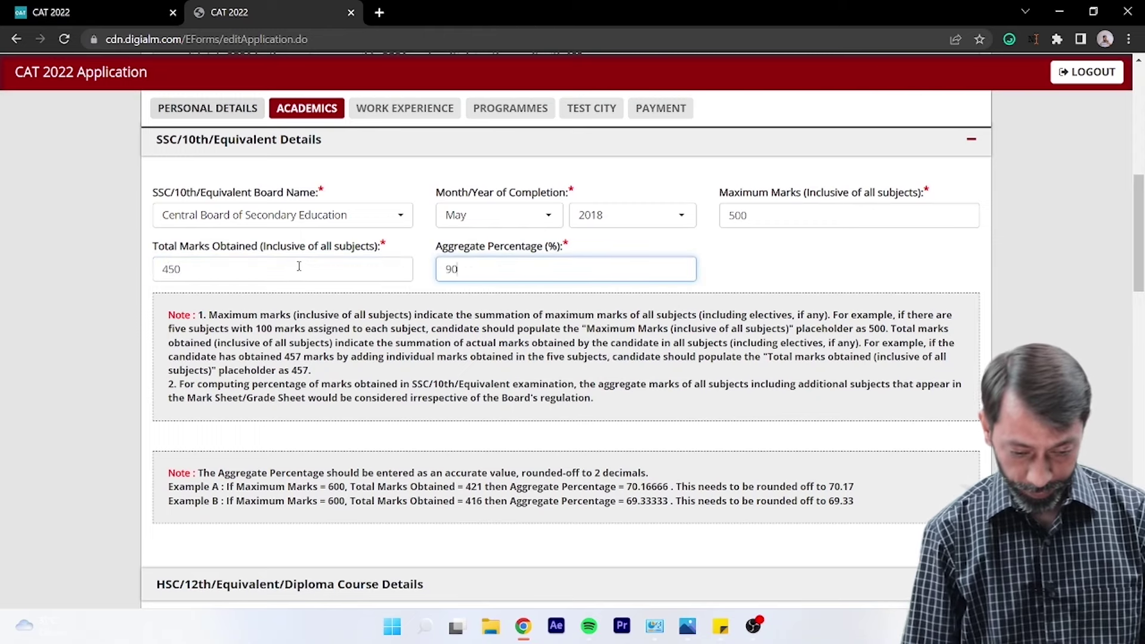
pyautogui.write('.0')
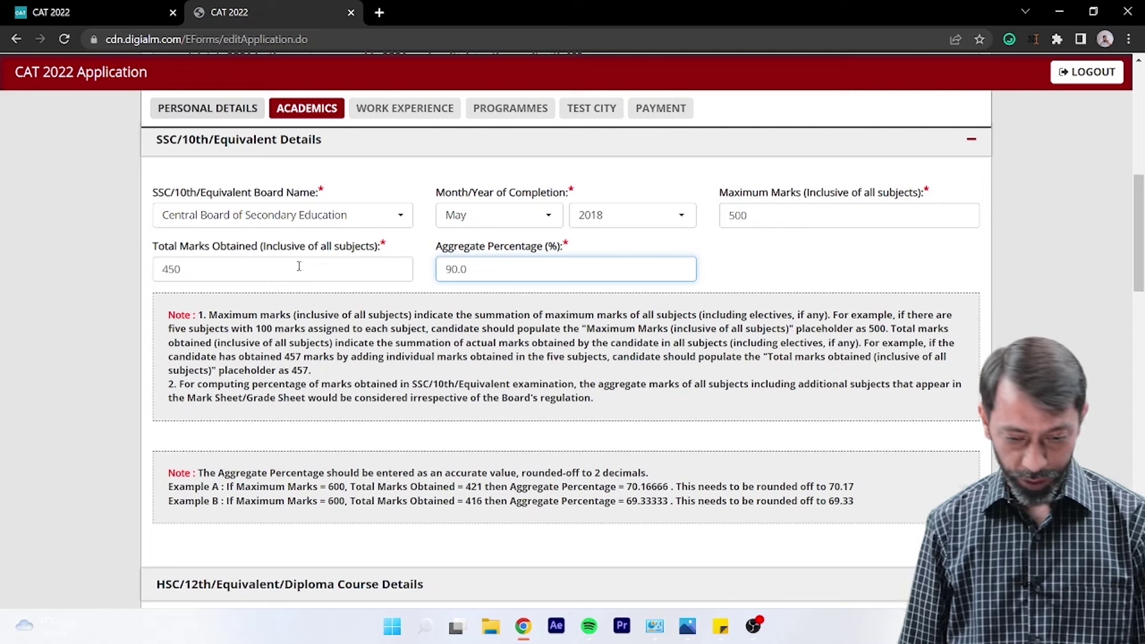
pyautogui.press('Tab')
pyautogui.scroll(-6, 373, 328)
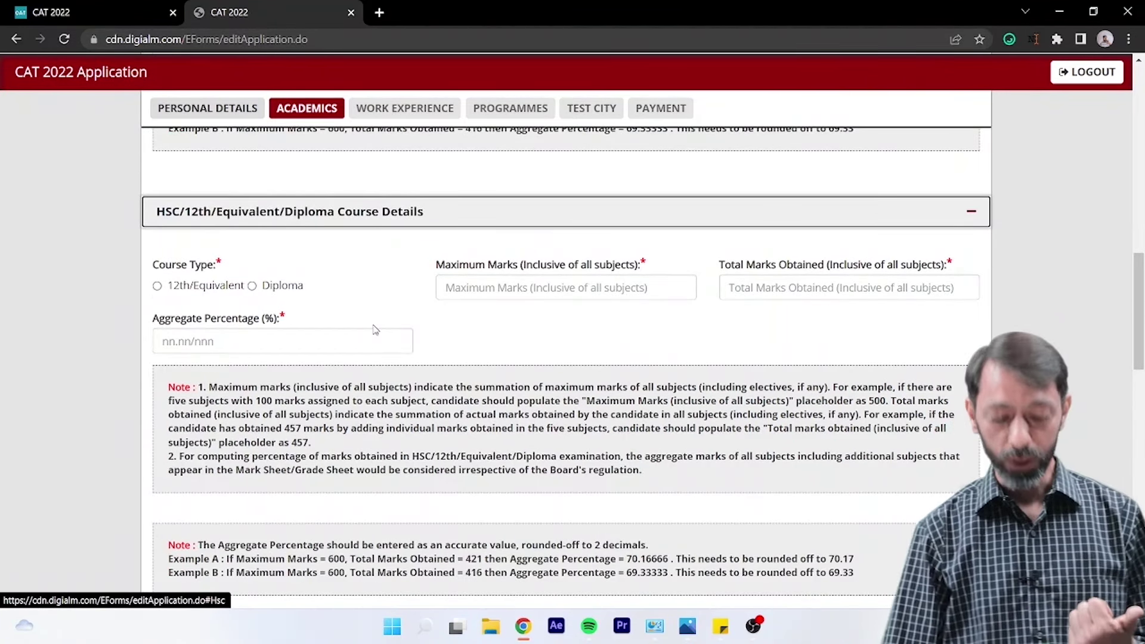
# - Choose 12th/Equivalent with Central Board of Secondary Education, completed May 2020
pyautogui.click(195, 294)
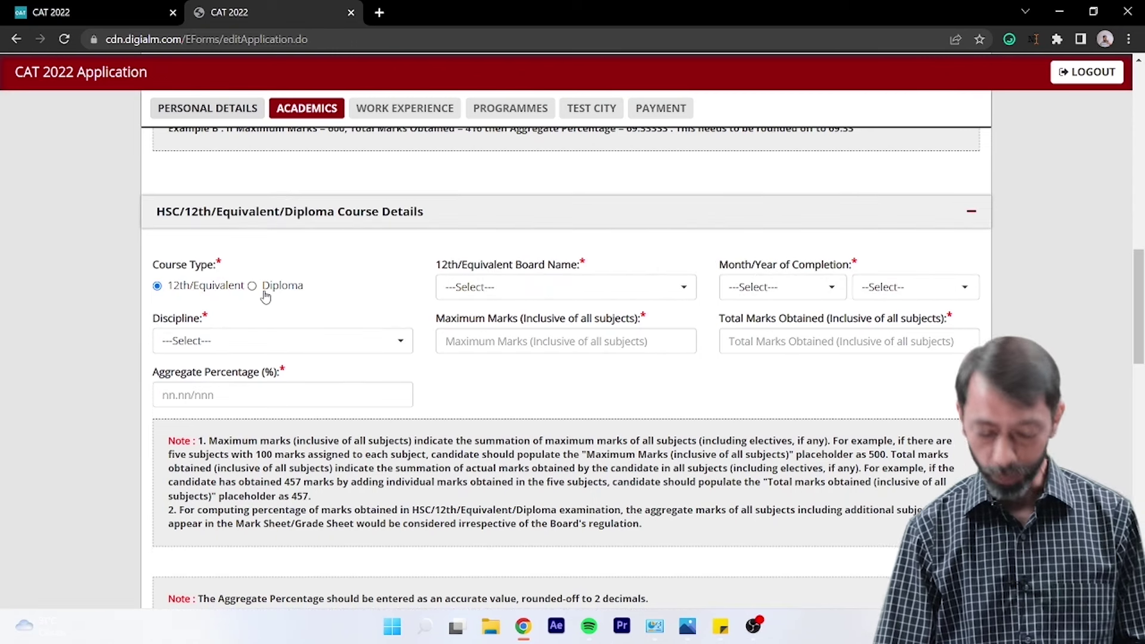
pyautogui.click(468, 289)
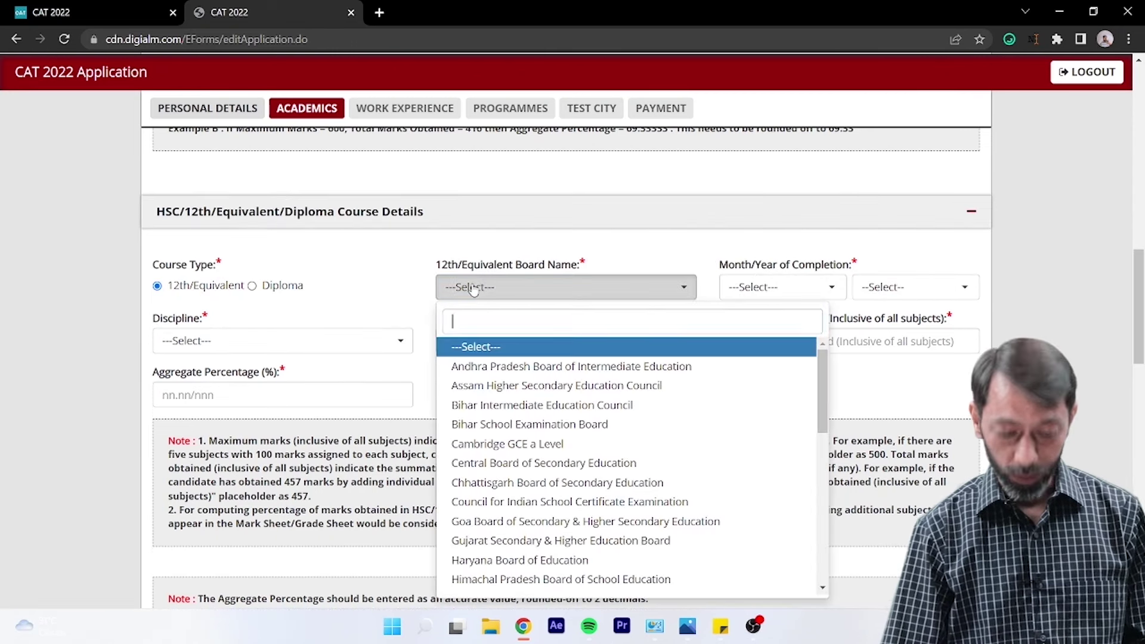
pyautogui.write('centra')
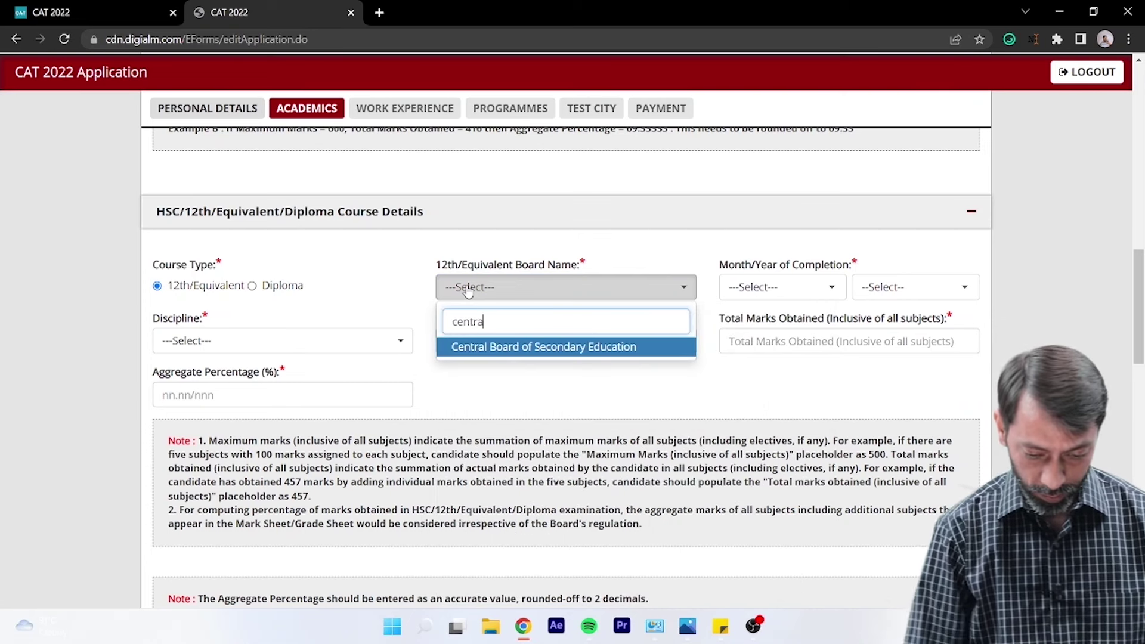
pyautogui.press('Return')
pyautogui.press('Tab')
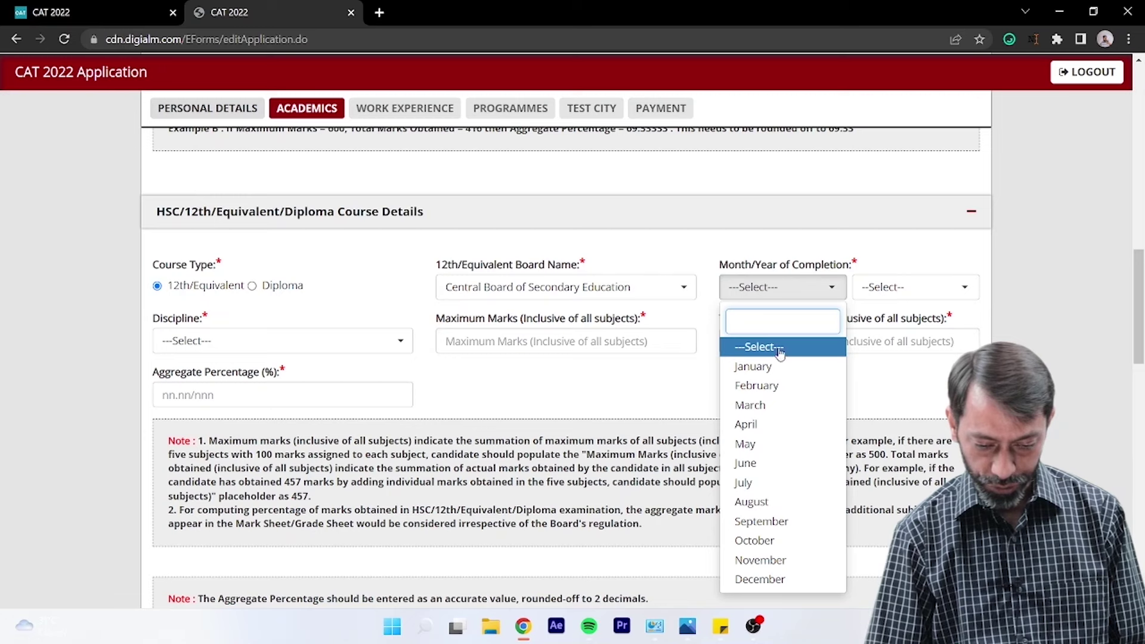
pyautogui.click(777, 444)
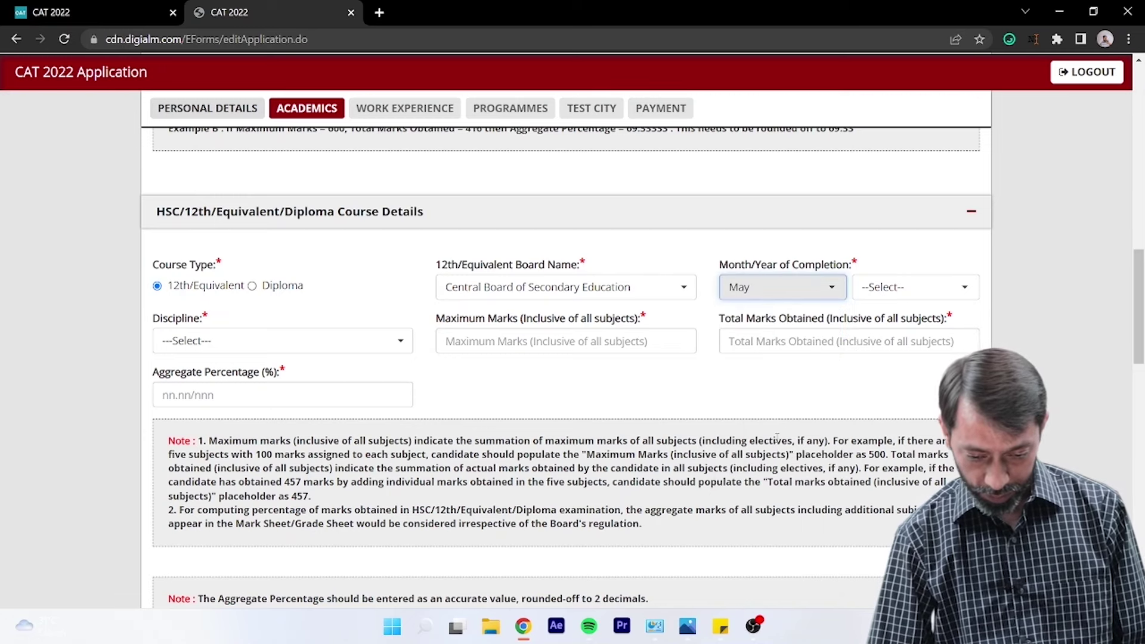
pyautogui.click(903, 289)
pyautogui.click(896, 367)
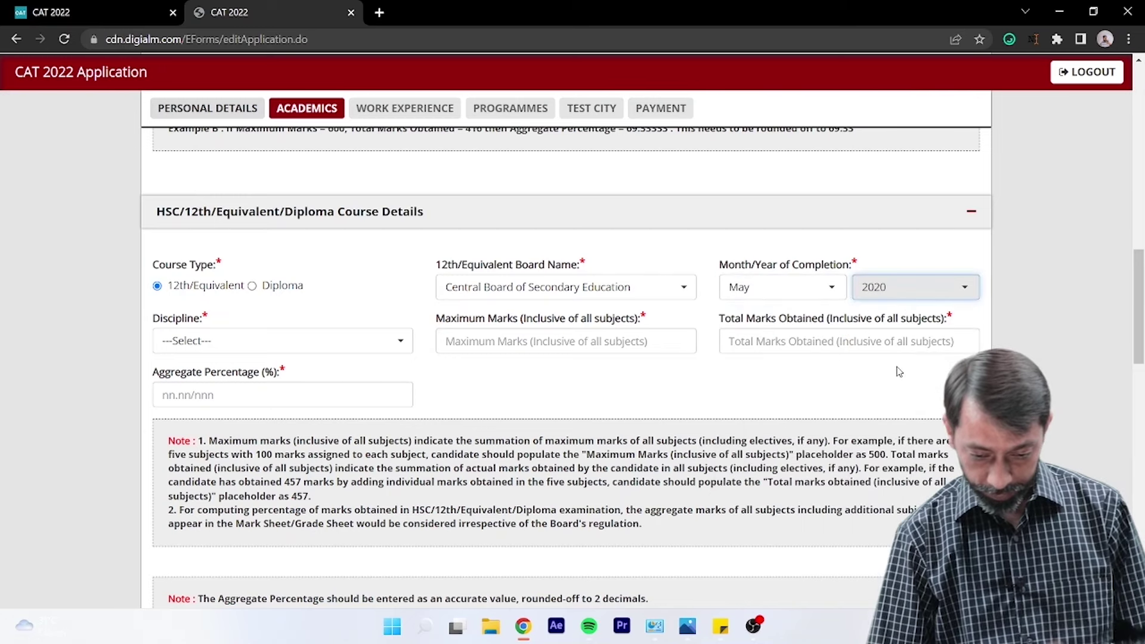
# - Set the 12th discipline to Commerce and enter marks 500 maximum, 450 obtained, 90.0%
pyautogui.click(282, 349)
pyautogui.press('Down')
pyautogui.press('Down')
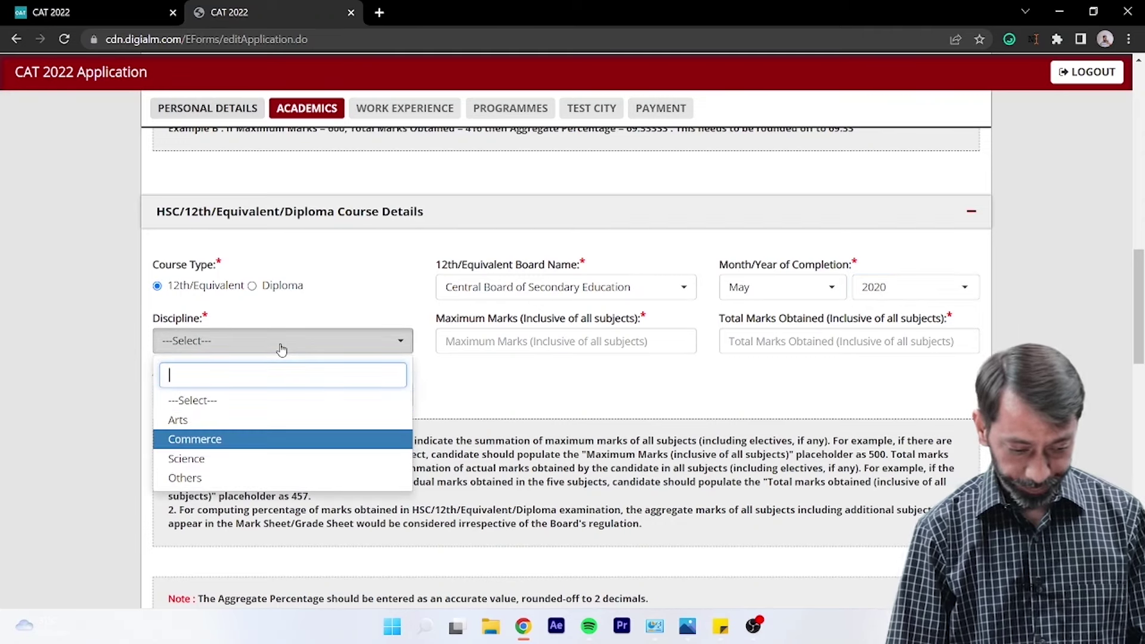
pyautogui.press('Return')
pyautogui.press('Tab')
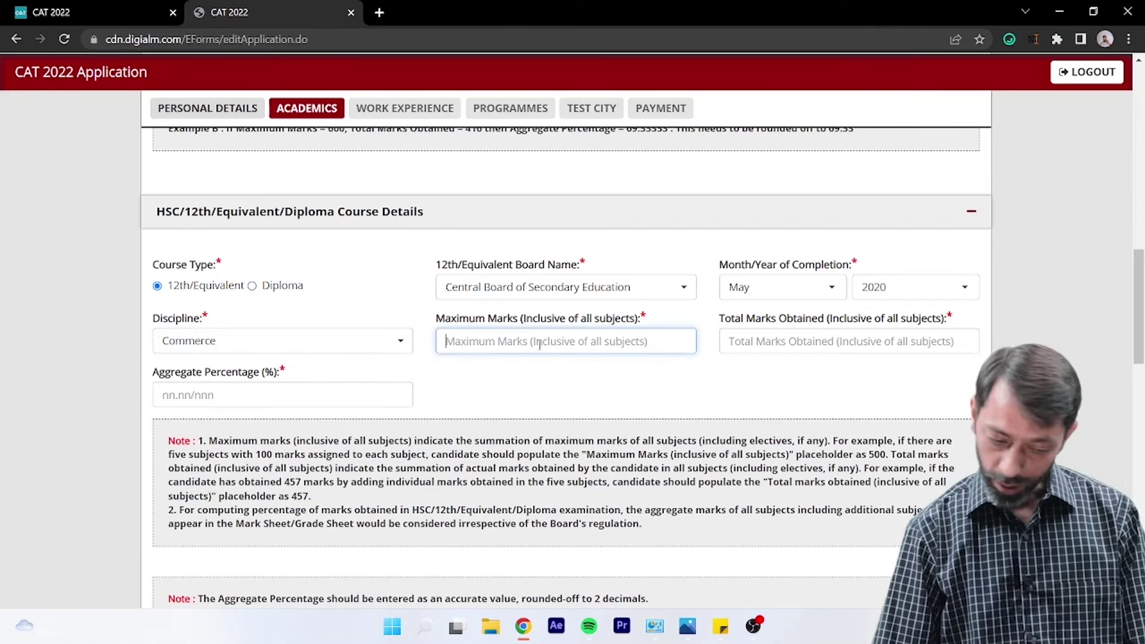
pyautogui.write('500')
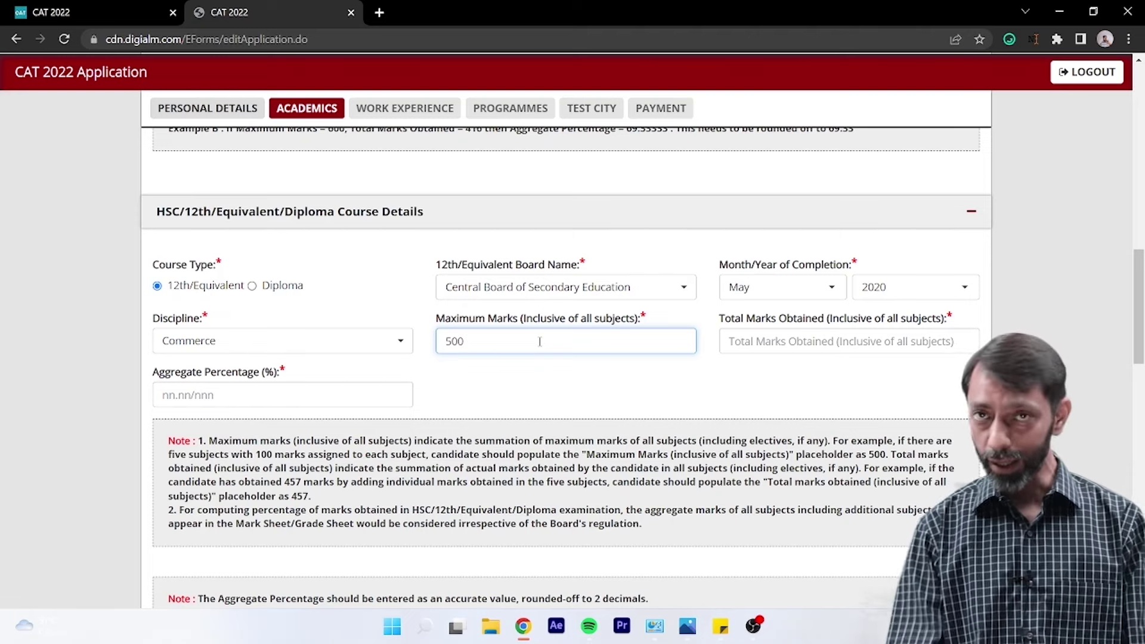
pyautogui.press('Tab')
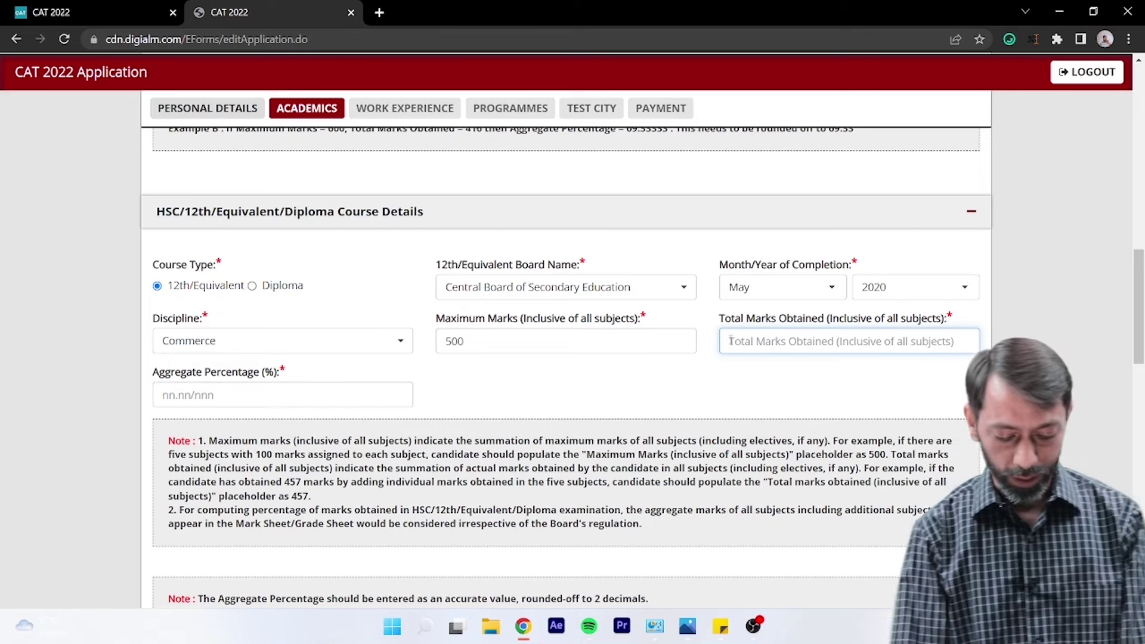
pyautogui.write('450')
pyautogui.press('Tab')
pyautogui.write('90.')
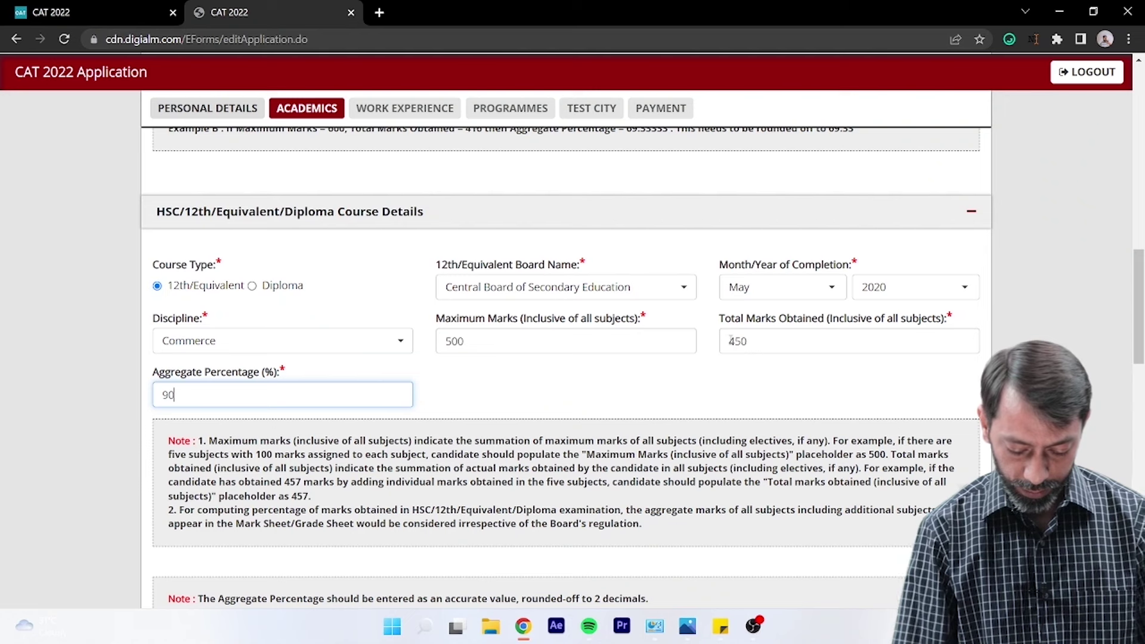
pyautogui.write('0')
# - Answer Yes to the bachelor's degree being in its final year
pyautogui.scroll(-5, 716, 334)
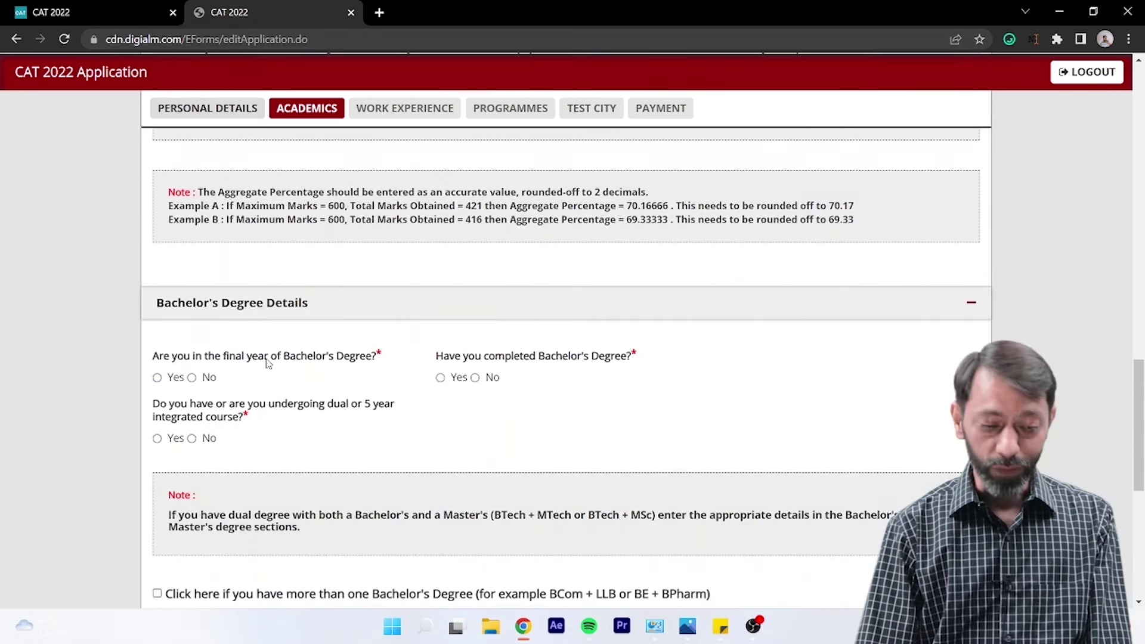
pyautogui.click(157, 378)
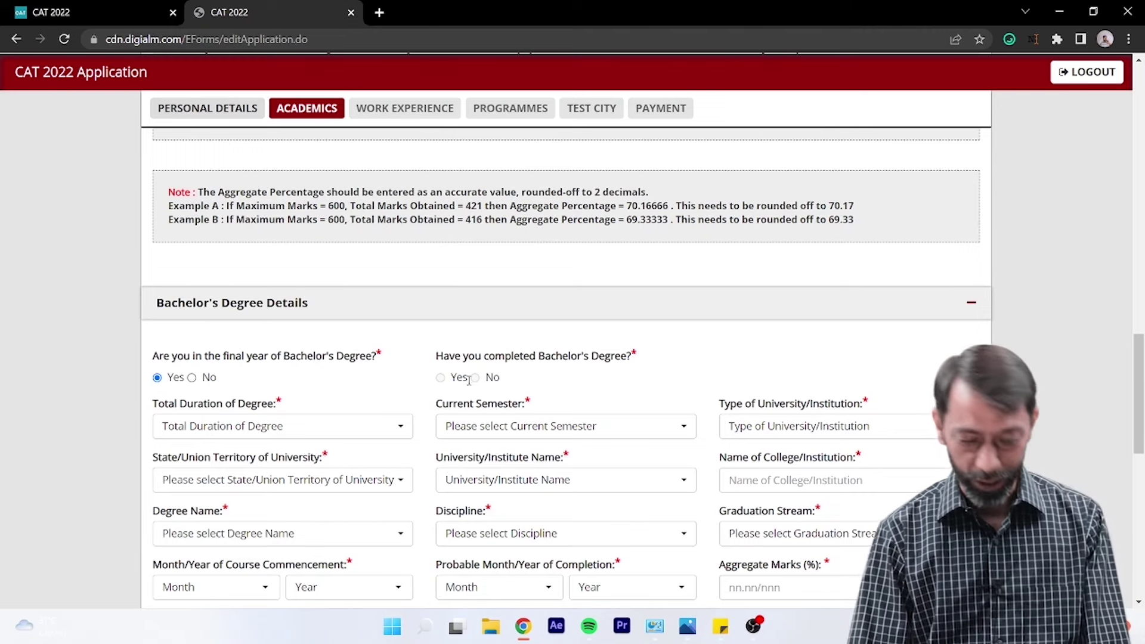
pyautogui.scroll(-2, 358, 391)
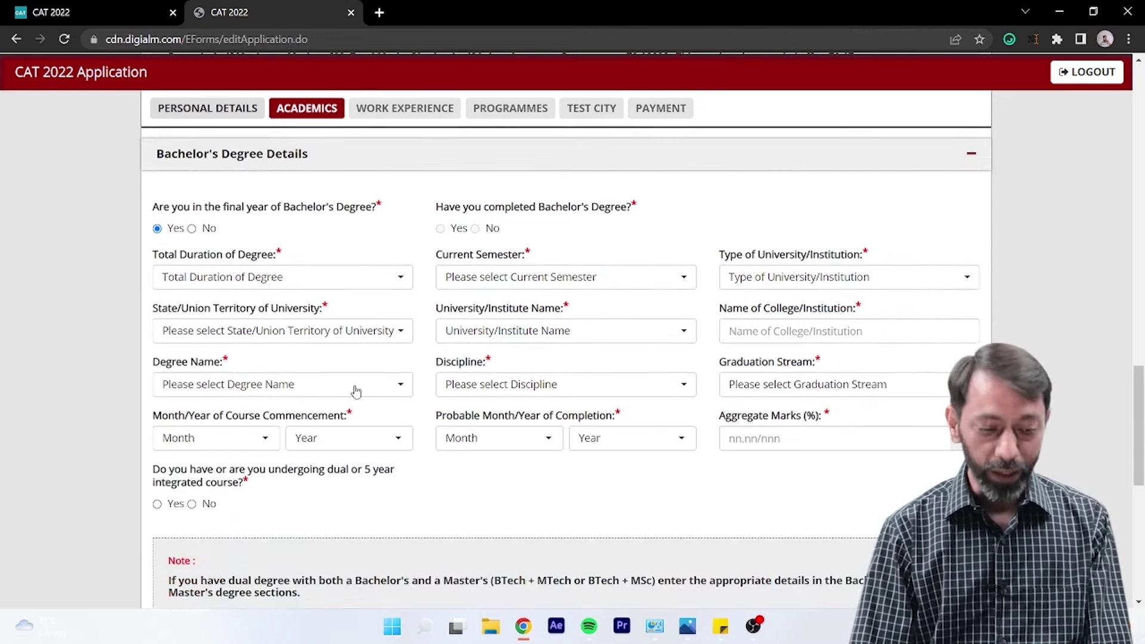
pyautogui.click(192, 229)
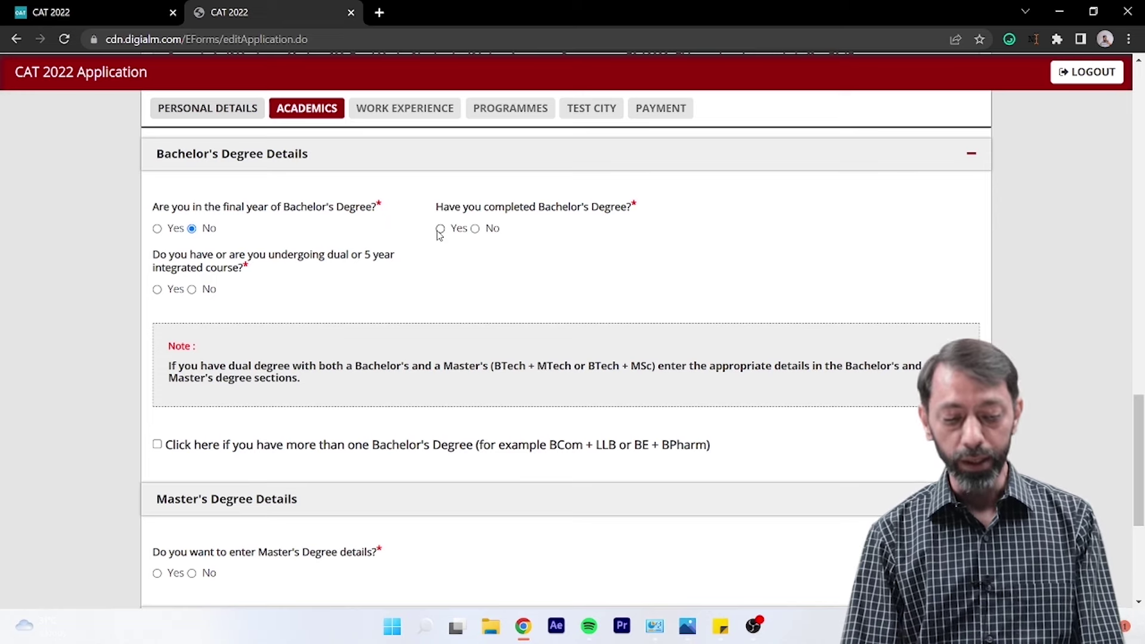
pyautogui.click(157, 229)
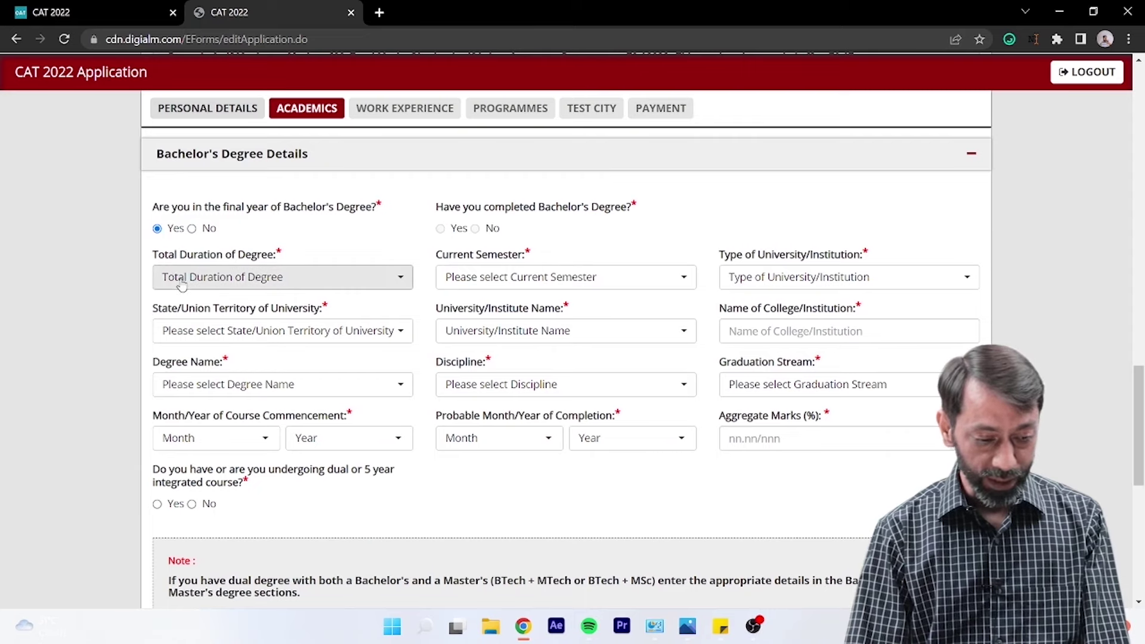
# - Set Total Duration to 3 Years, Current Semester to Semester-5, and Type of University to State University
pyautogui.click(243, 278)
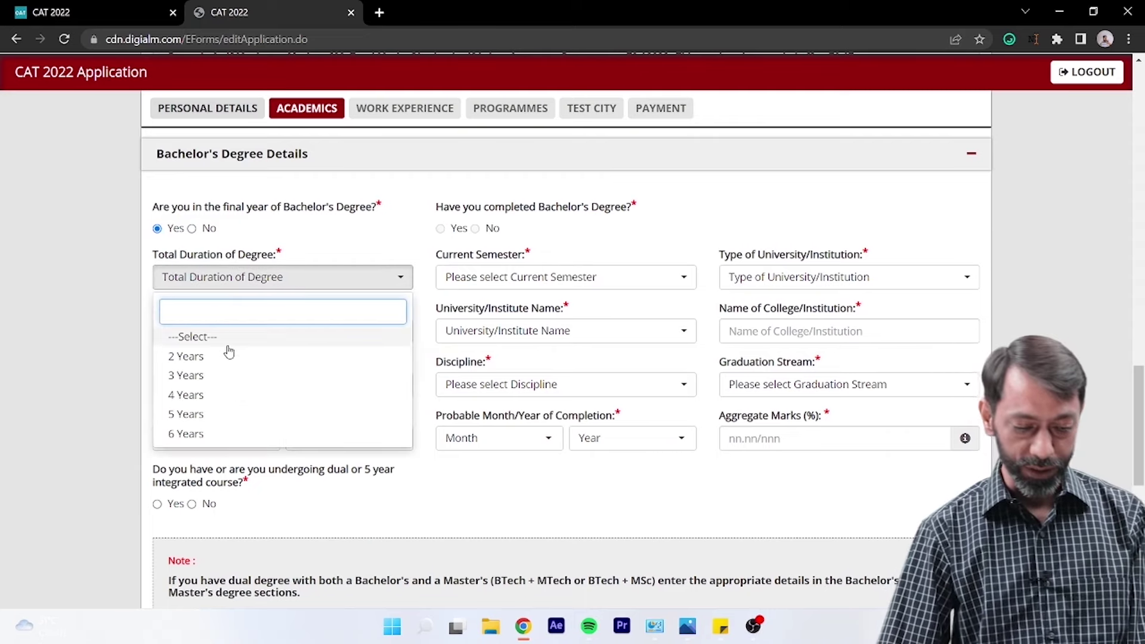
pyautogui.click(228, 375)
pyautogui.click(537, 290)
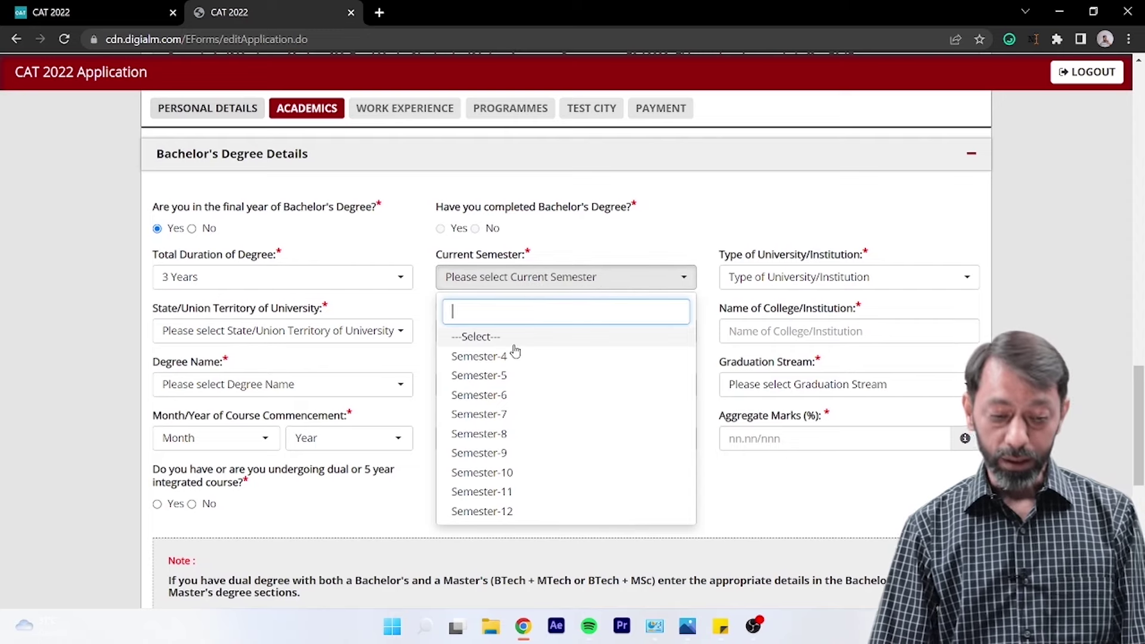
pyautogui.click(524, 414)
pyautogui.click(525, 280)
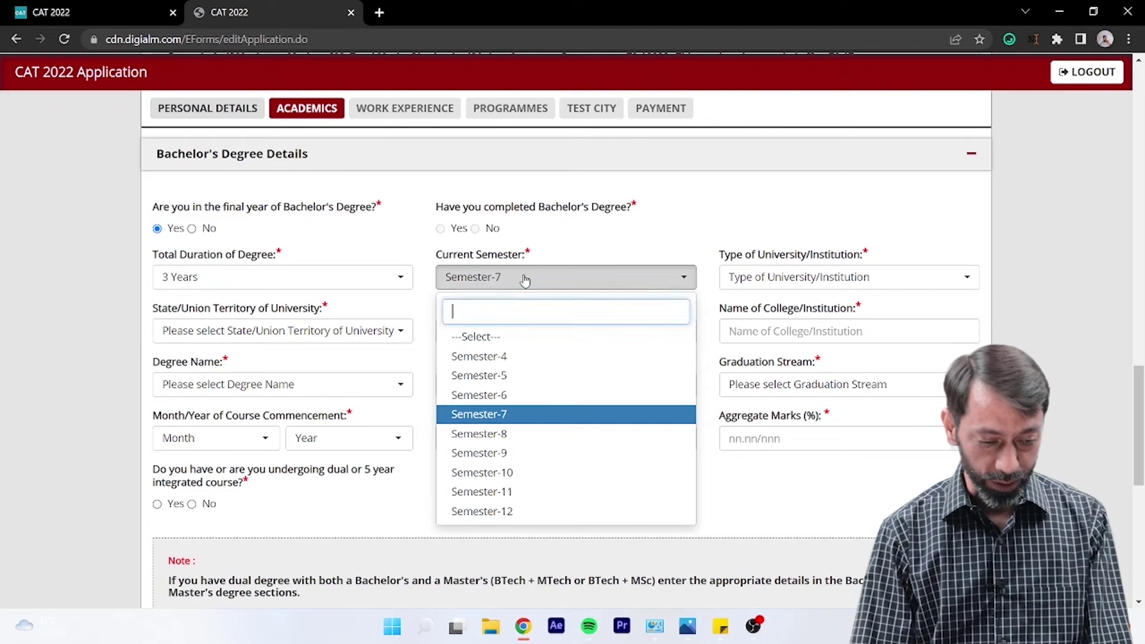
pyautogui.click(515, 376)
pyautogui.click(781, 282)
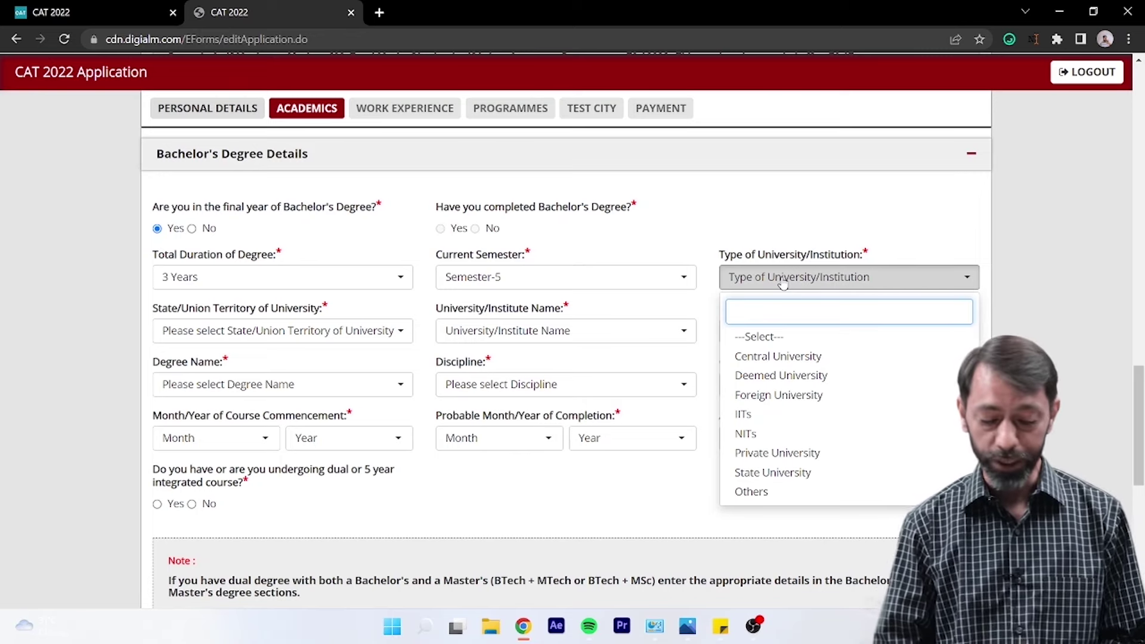
pyautogui.write('state')
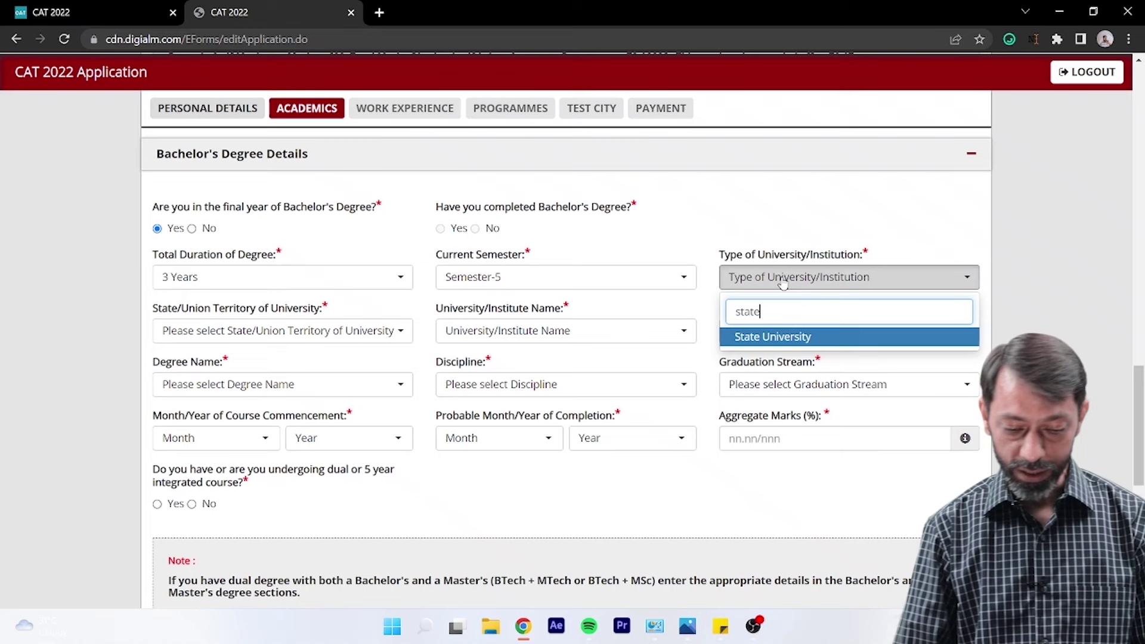
pyautogui.press('Return')
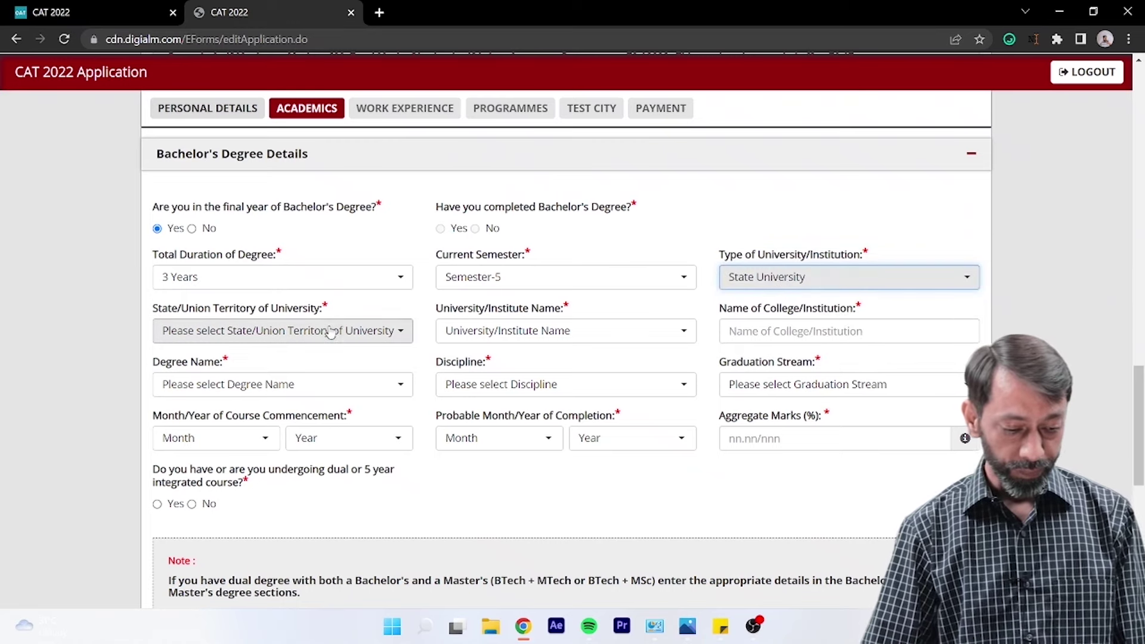
# - Select Chandigarh as the state and Panjab (Chandigarh) as the university
pyautogui.click(331, 331)
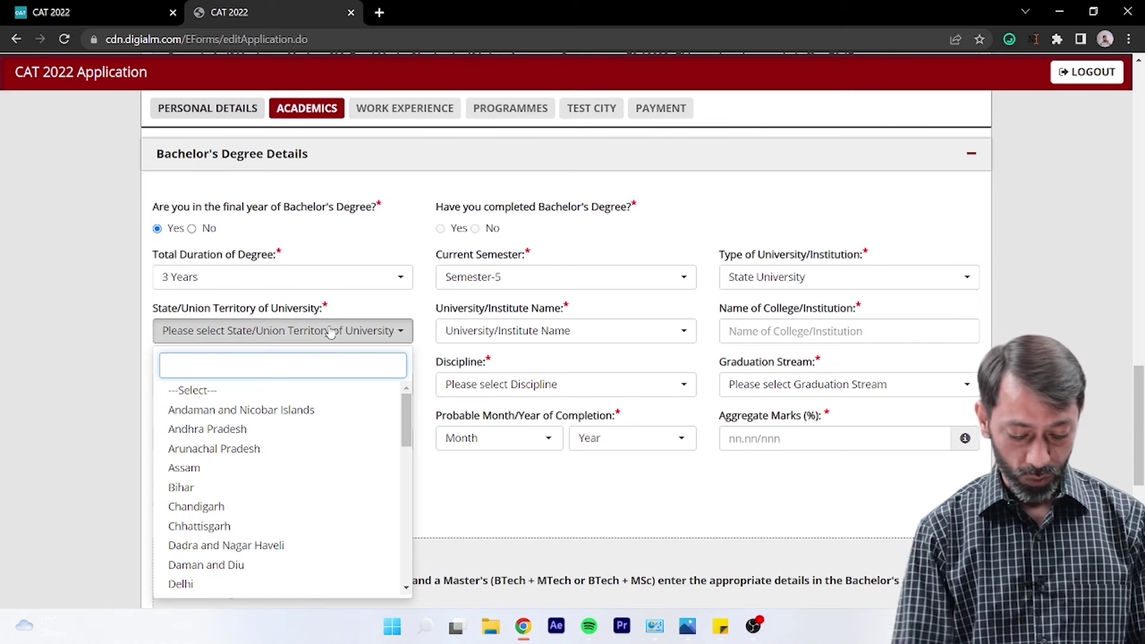
pyautogui.write('chan')
pyautogui.press('Return')
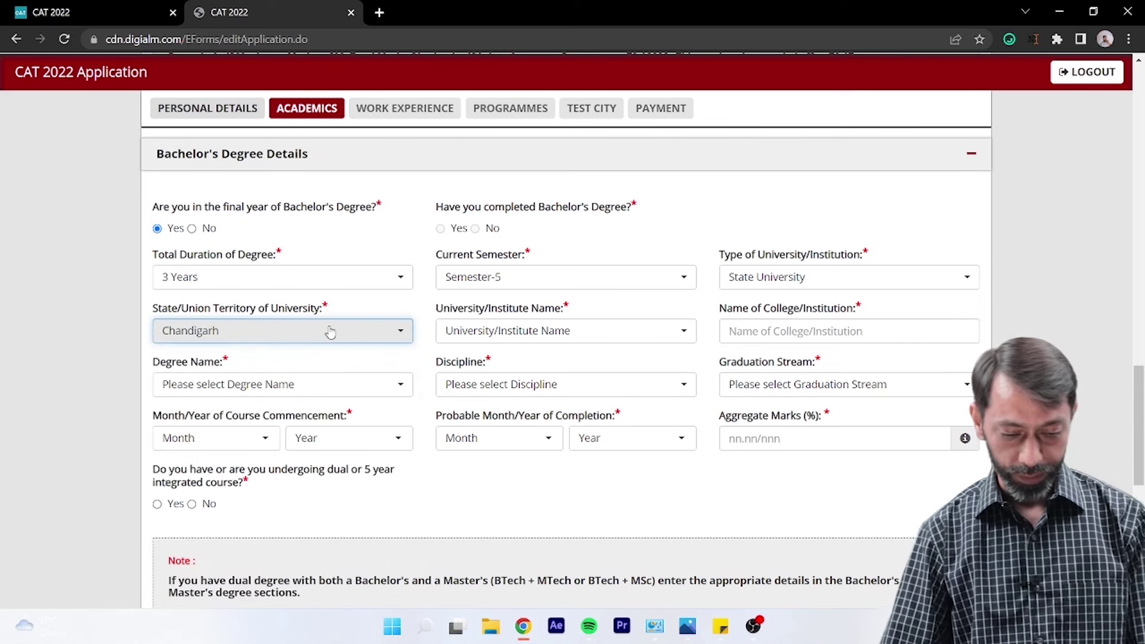
pyautogui.click(514, 332)
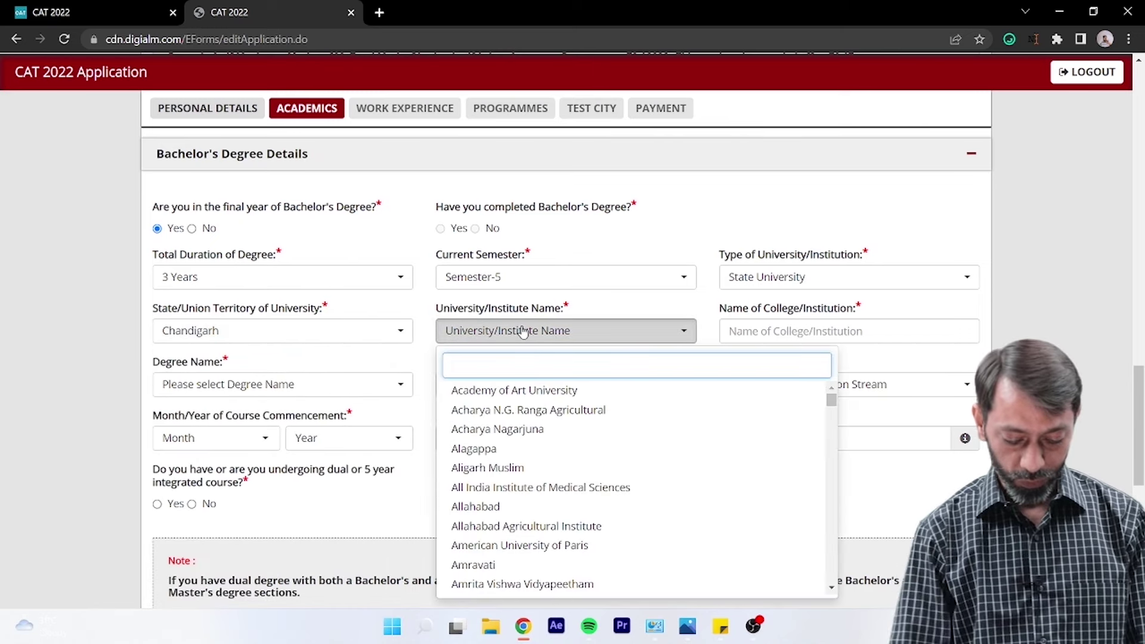
pyautogui.write('panja')
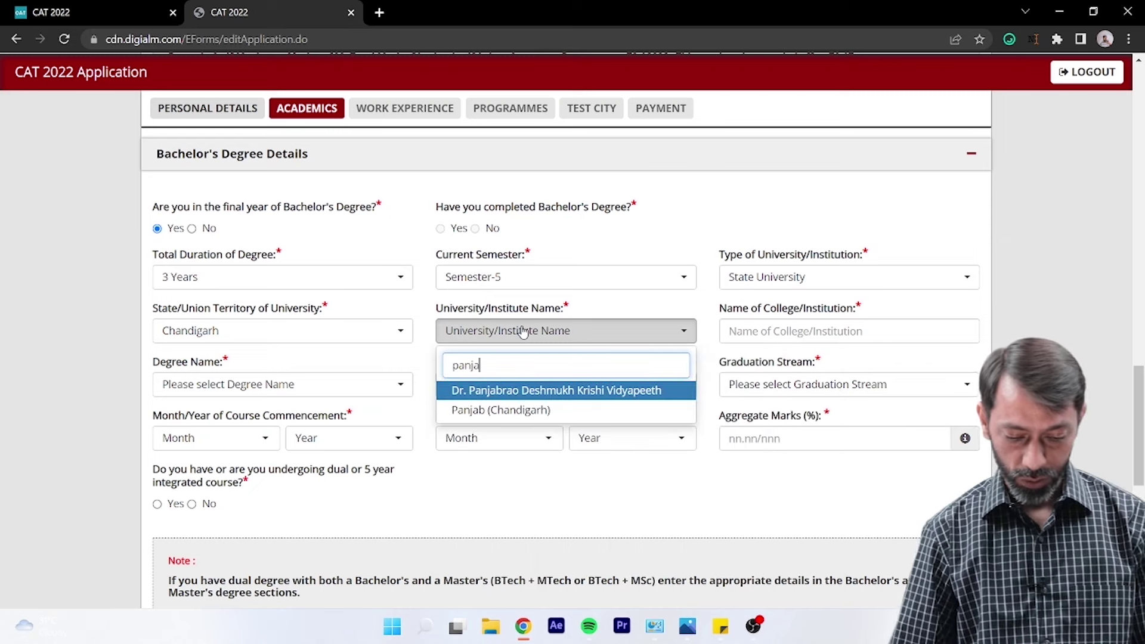
pyautogui.click(504, 411)
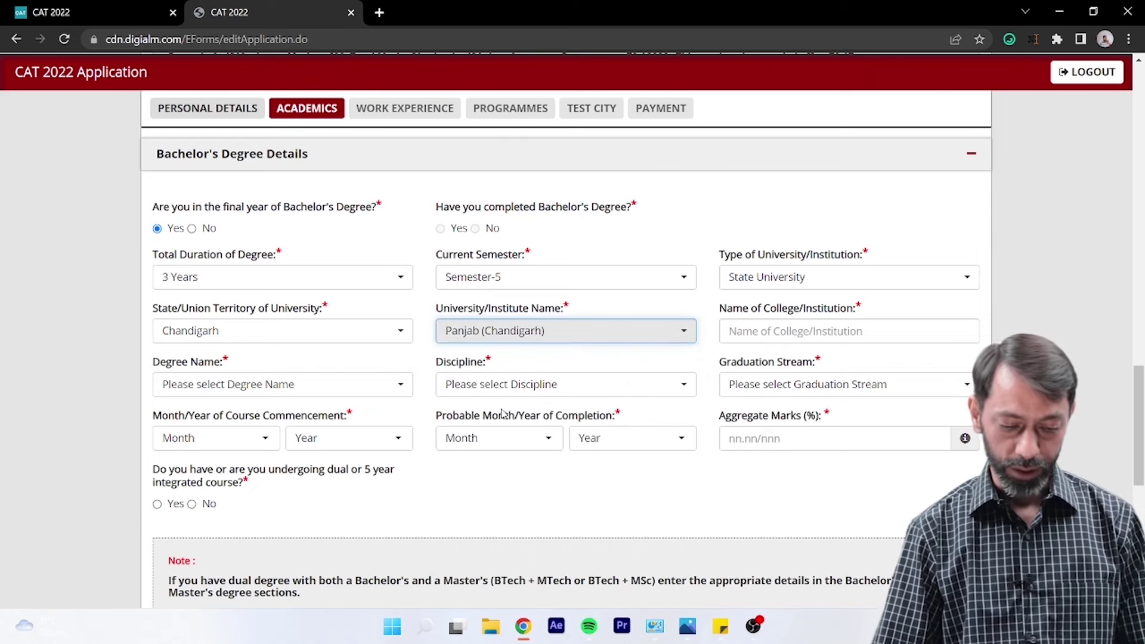
# - Enter 'S. D. College' as the college and choose BCOM - Bachelor of Commerce as the degree
pyautogui.click(815, 335)
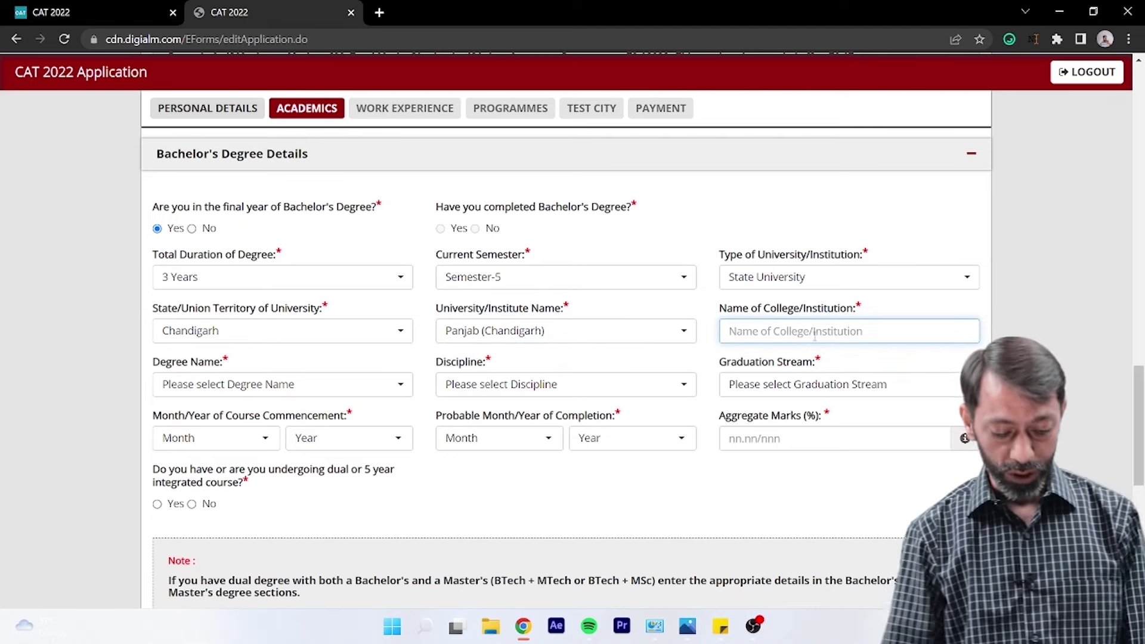
pyautogui.write('S. D.')
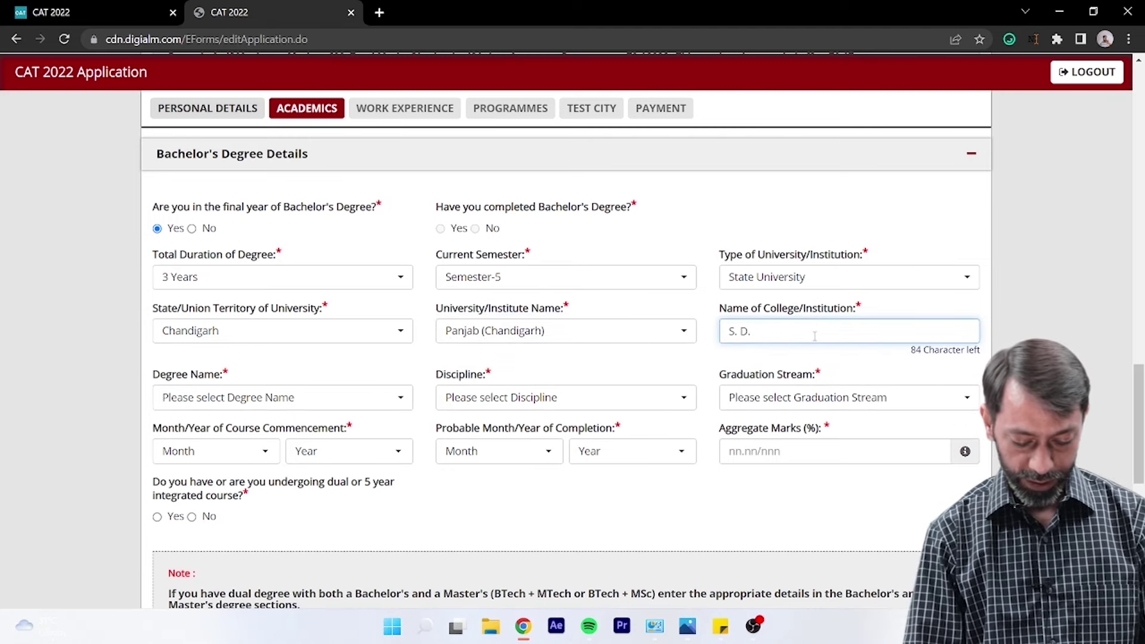
pyautogui.write(' College')
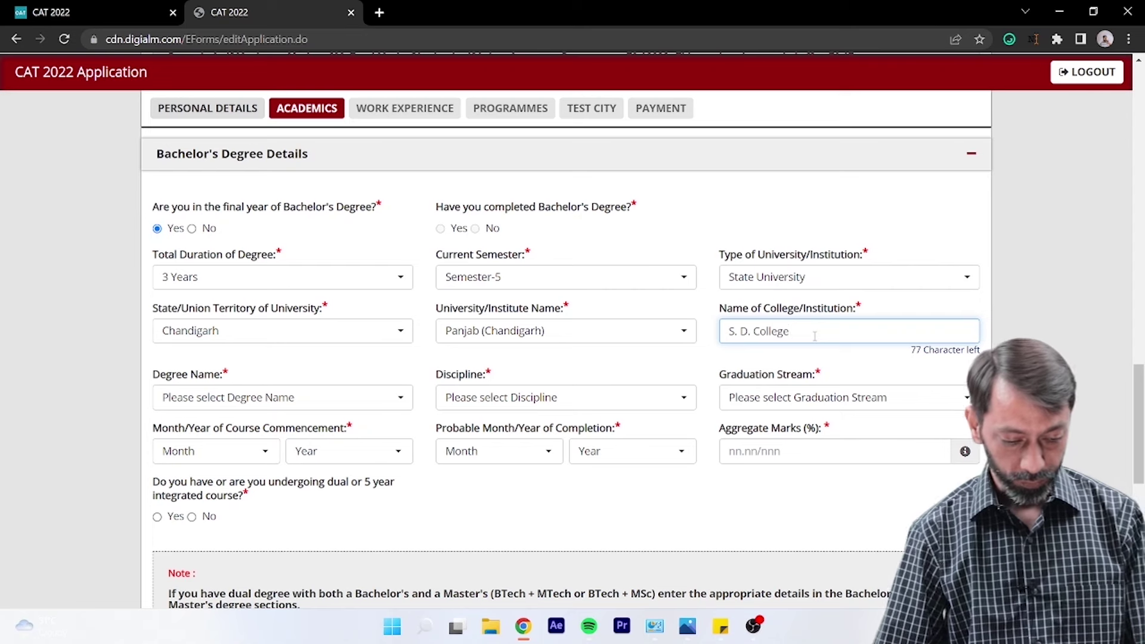
pyautogui.click(372, 397)
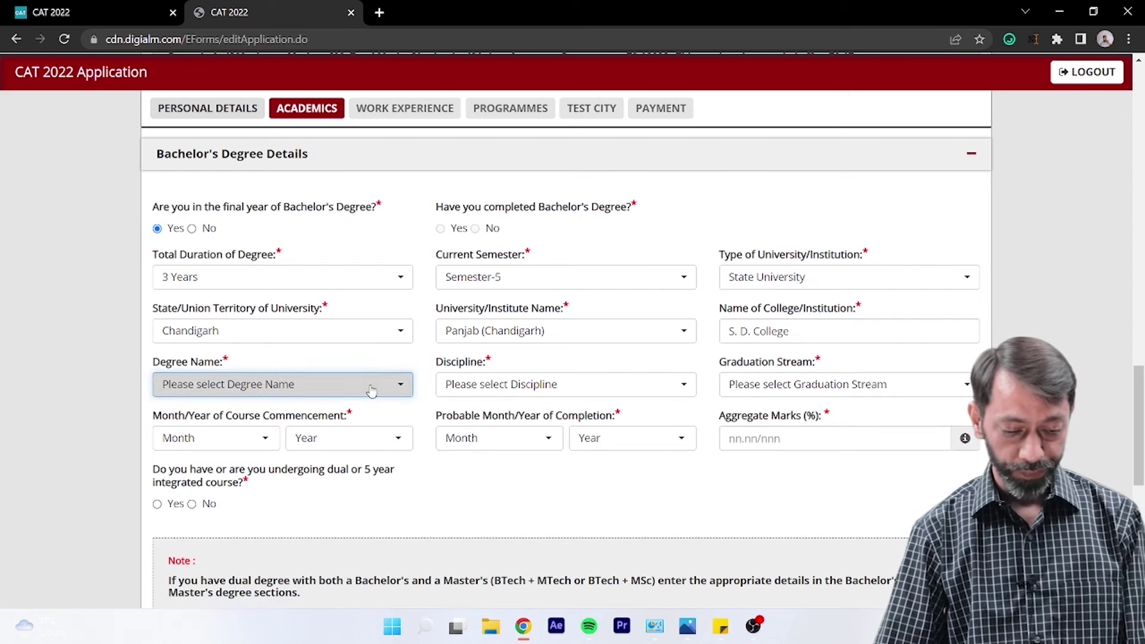
pyautogui.click(371, 391)
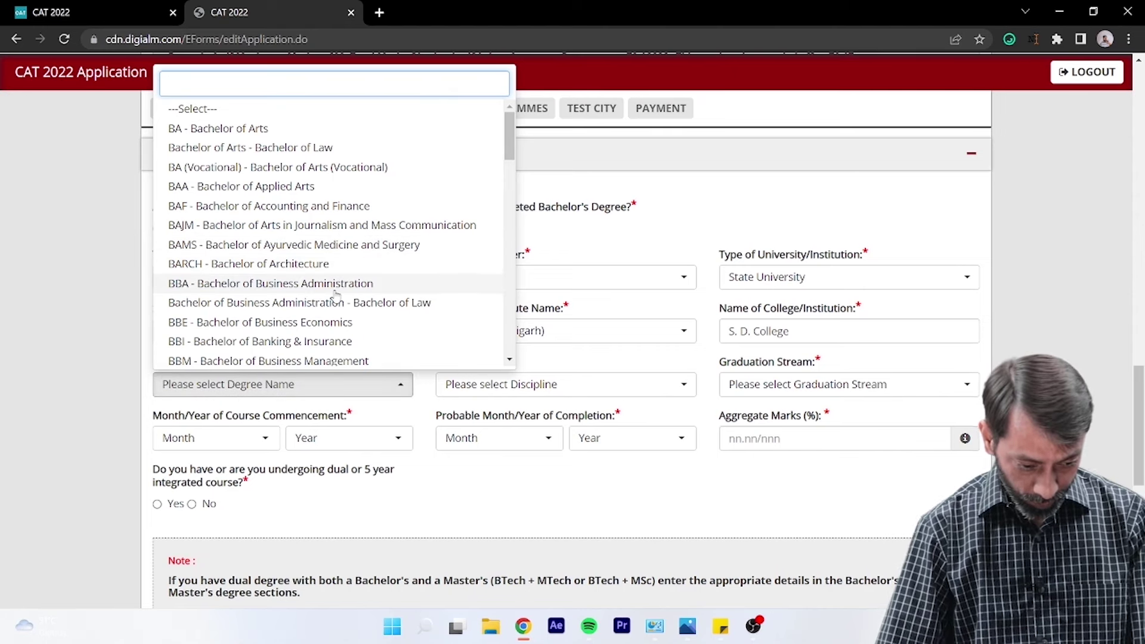
pyautogui.scroll(-1, 335, 292)
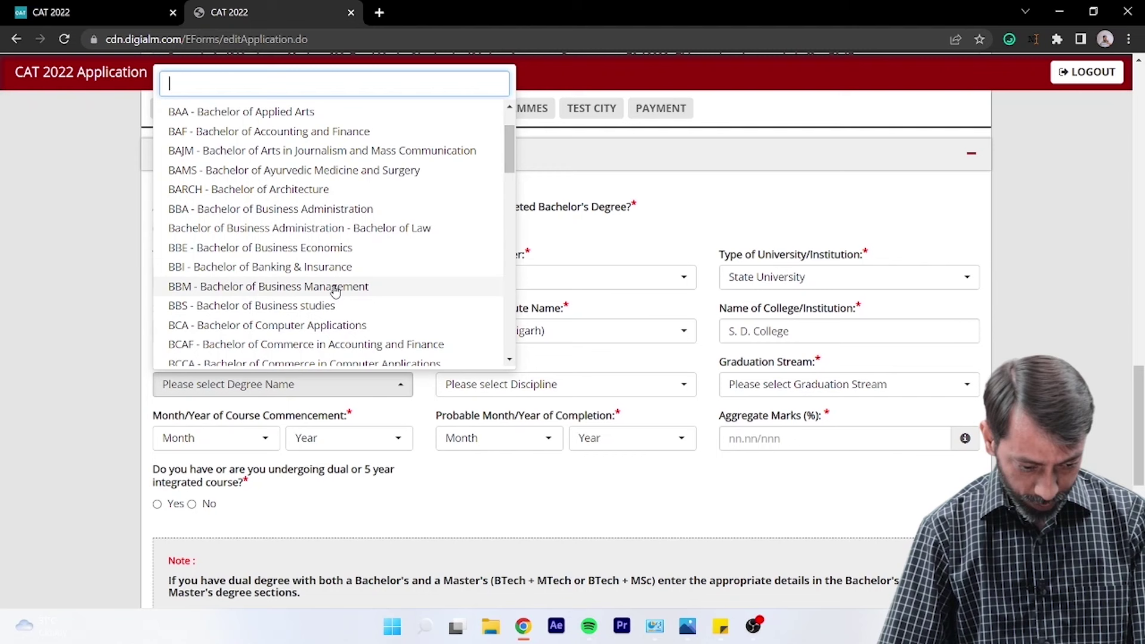
pyautogui.scroll(-1, 336, 293)
pyautogui.scroll(-3, 336, 292)
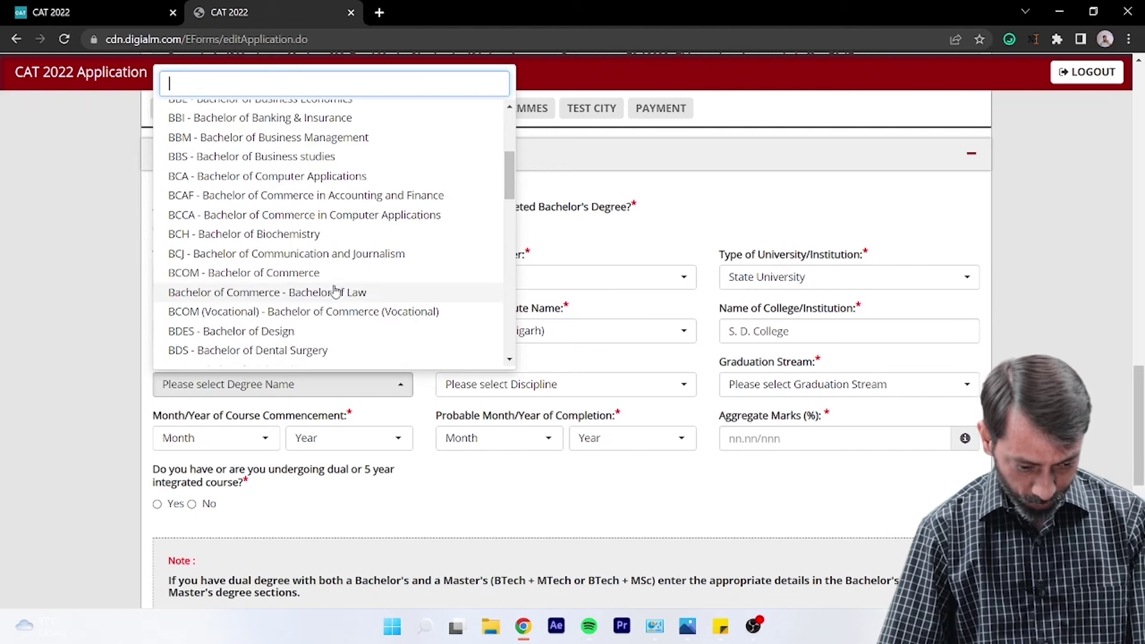
pyautogui.click(325, 273)
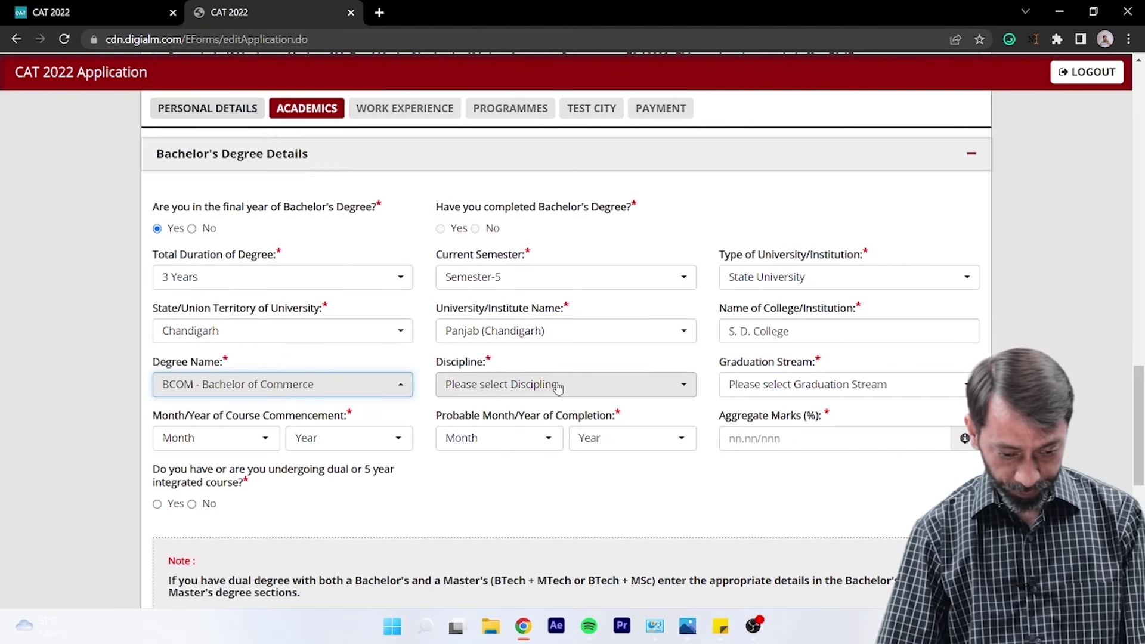
# - Choose Commerce as the bachelor's discipline
pyautogui.click(558, 386)
pyautogui.write('comm')
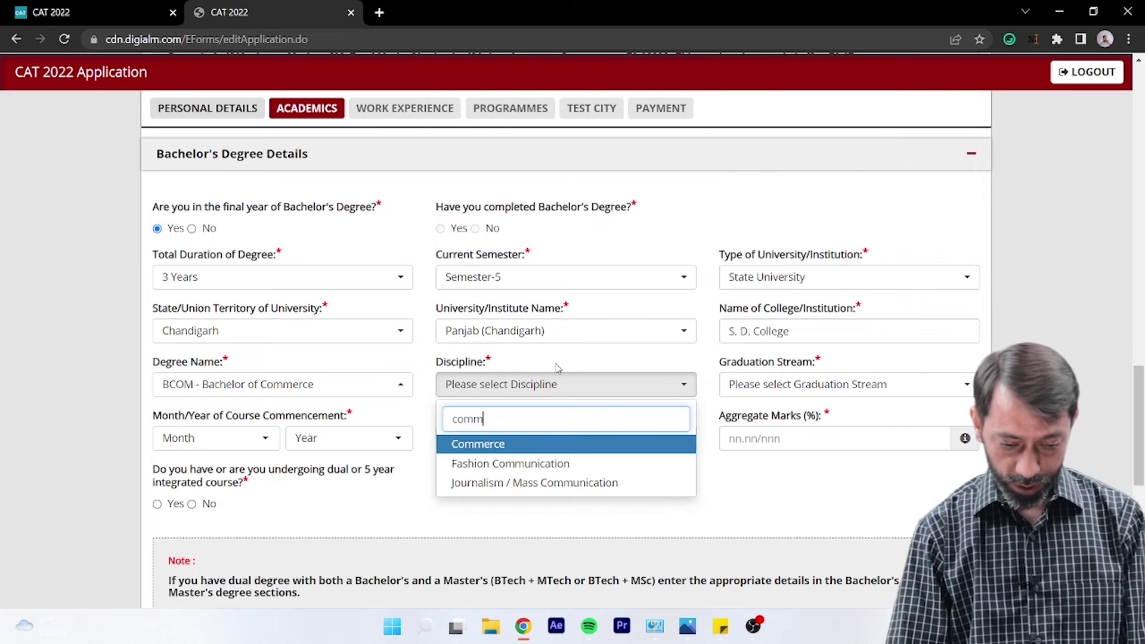
pyautogui.press('Return')
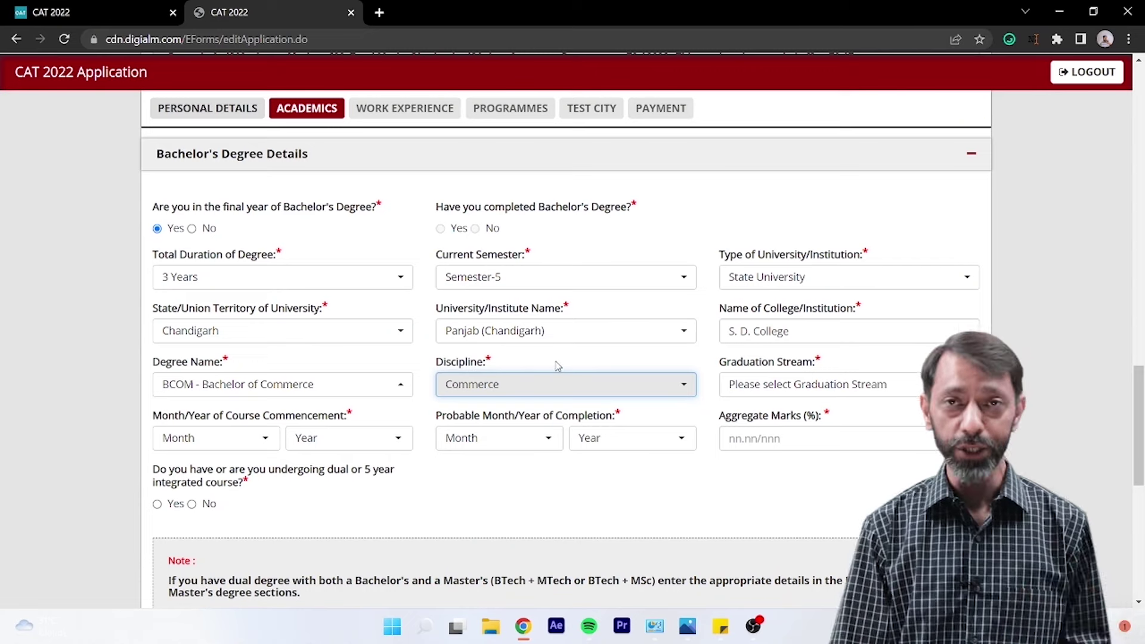
# - Set the graduation stream to Non Engineering
pyautogui.click(776, 387)
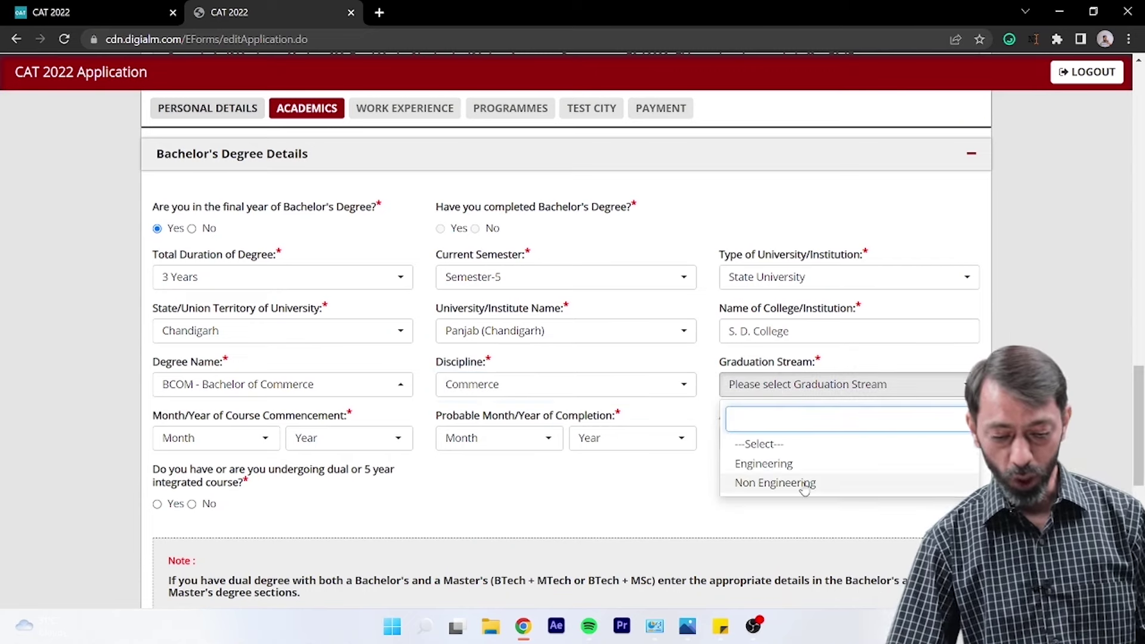
pyautogui.click(803, 484)
pyautogui.click(802, 386)
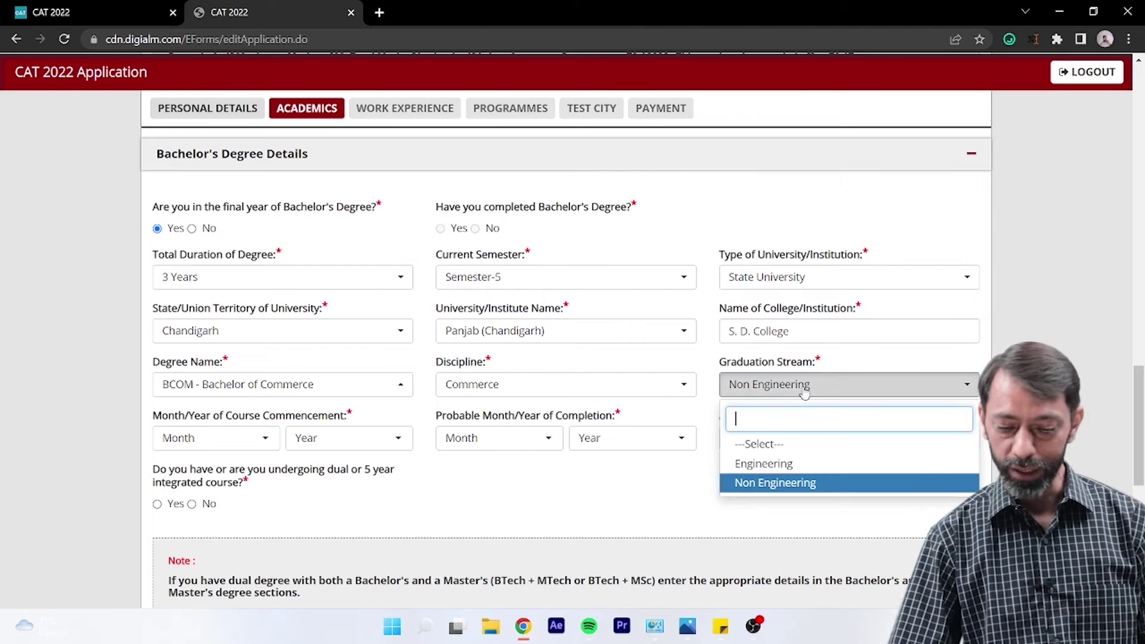
pyautogui.click(600, 499)
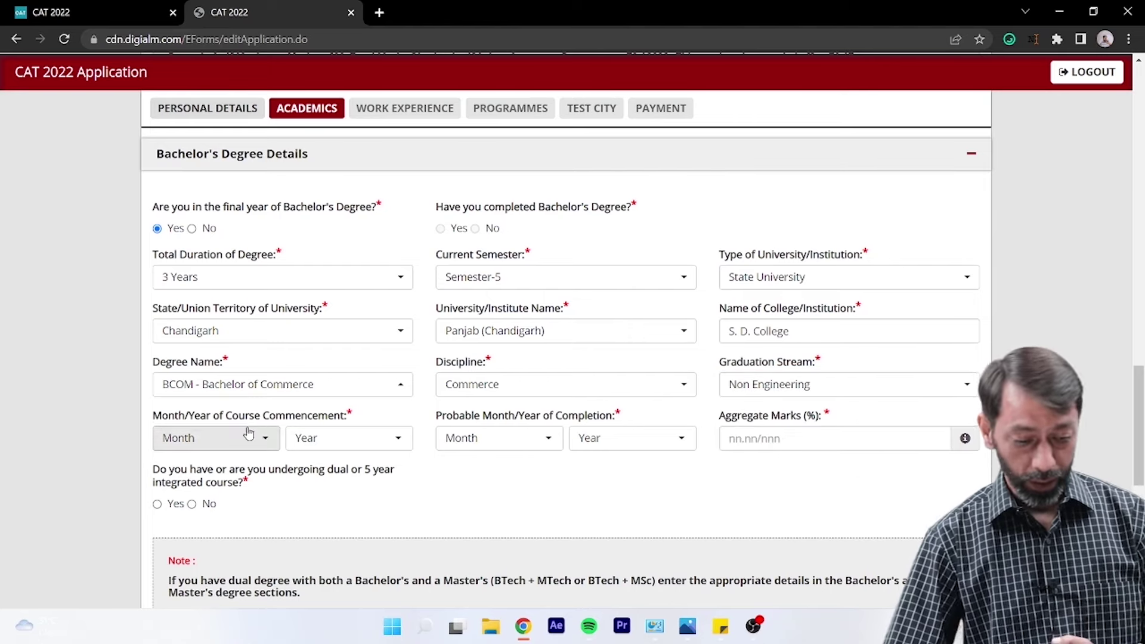
pyautogui.click(258, 438)
pyautogui.click(338, 507)
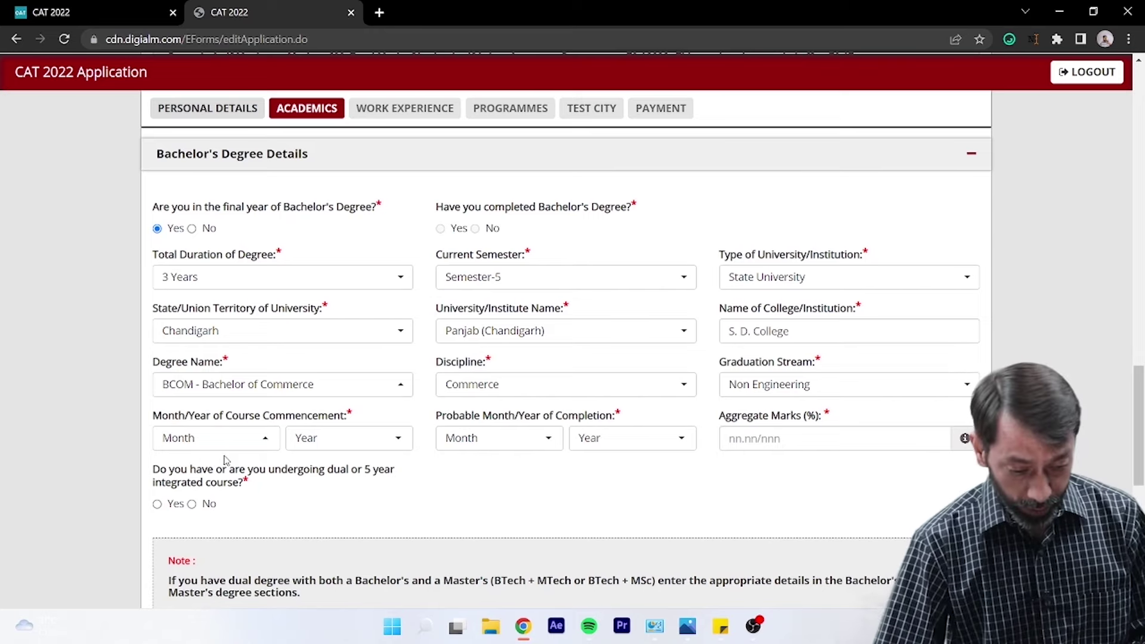
# - Set the bachelor's course start to August 2020
pyautogui.click(230, 443)
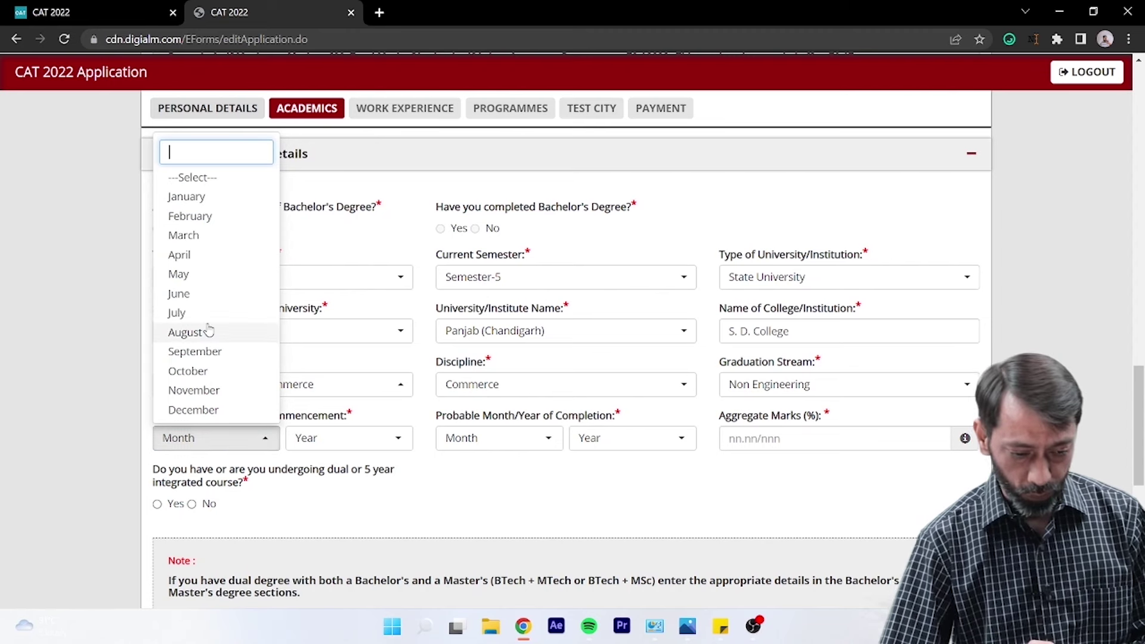
pyautogui.click(191, 332)
pyautogui.click(379, 445)
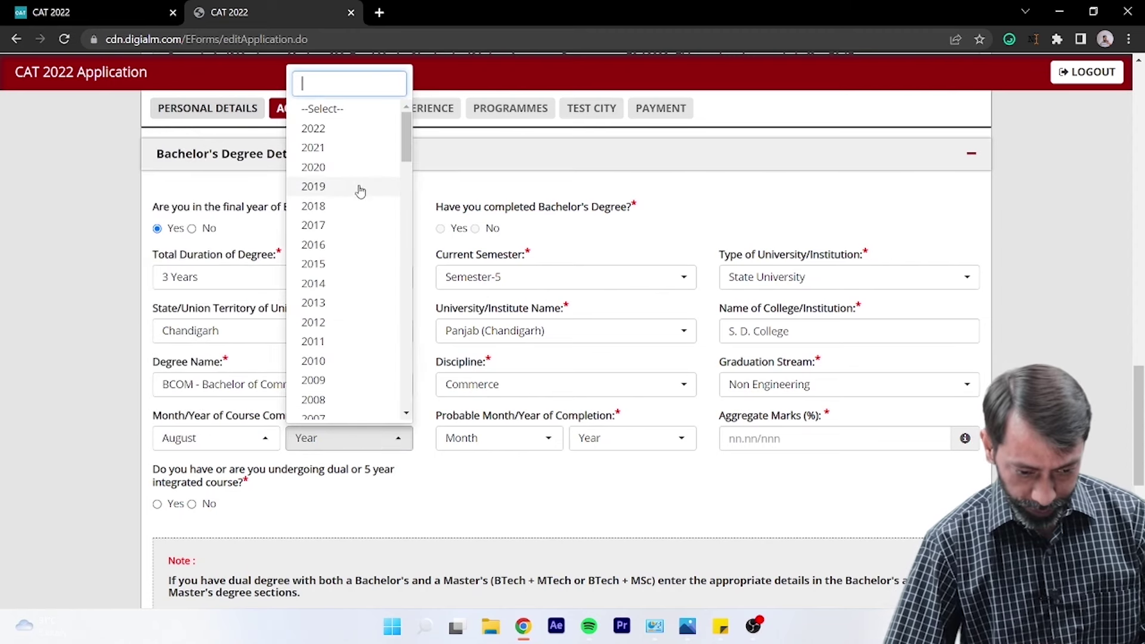
pyautogui.click(359, 168)
# - Set probable completion to July 2023 and select Aggregate Marks
pyautogui.click(545, 439)
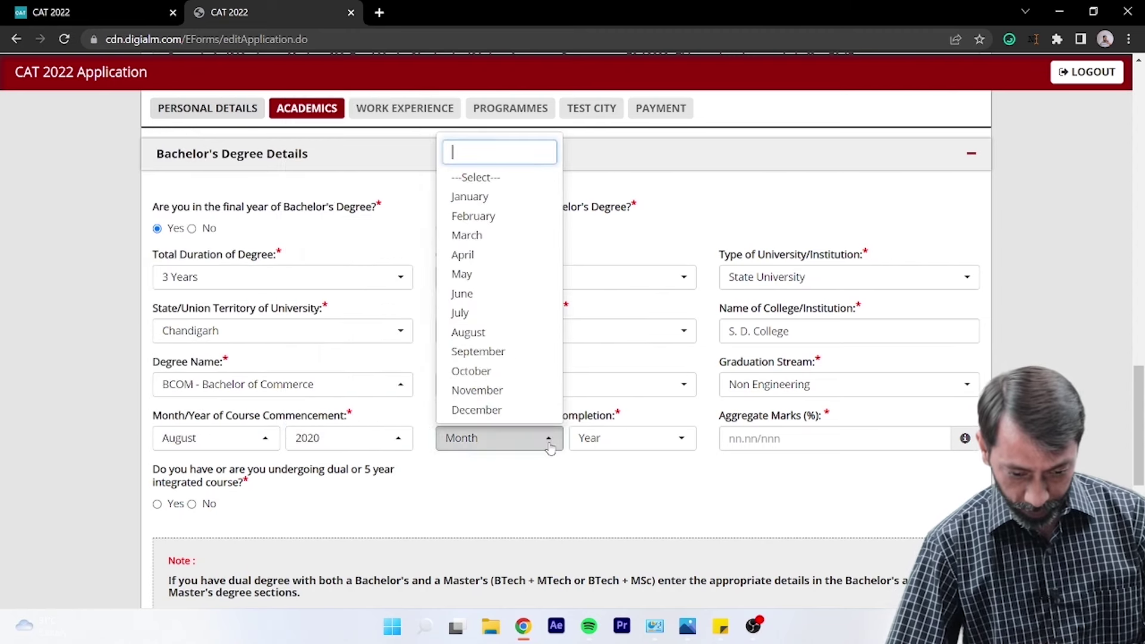
pyautogui.click(549, 491)
pyautogui.click(522, 438)
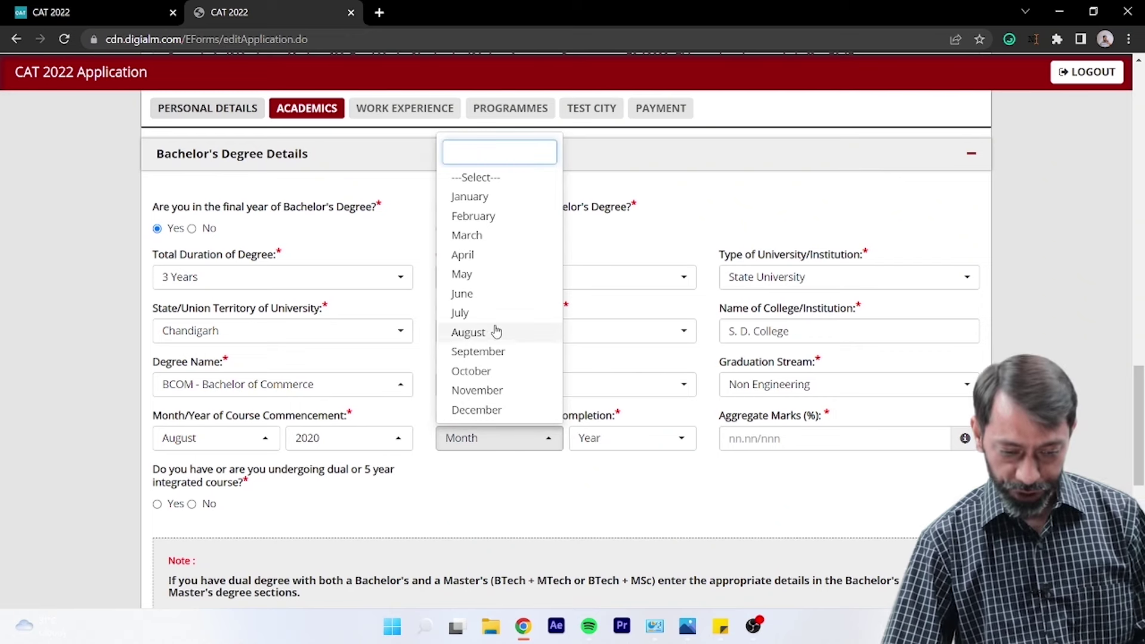
pyautogui.click(496, 321)
pyautogui.click(623, 438)
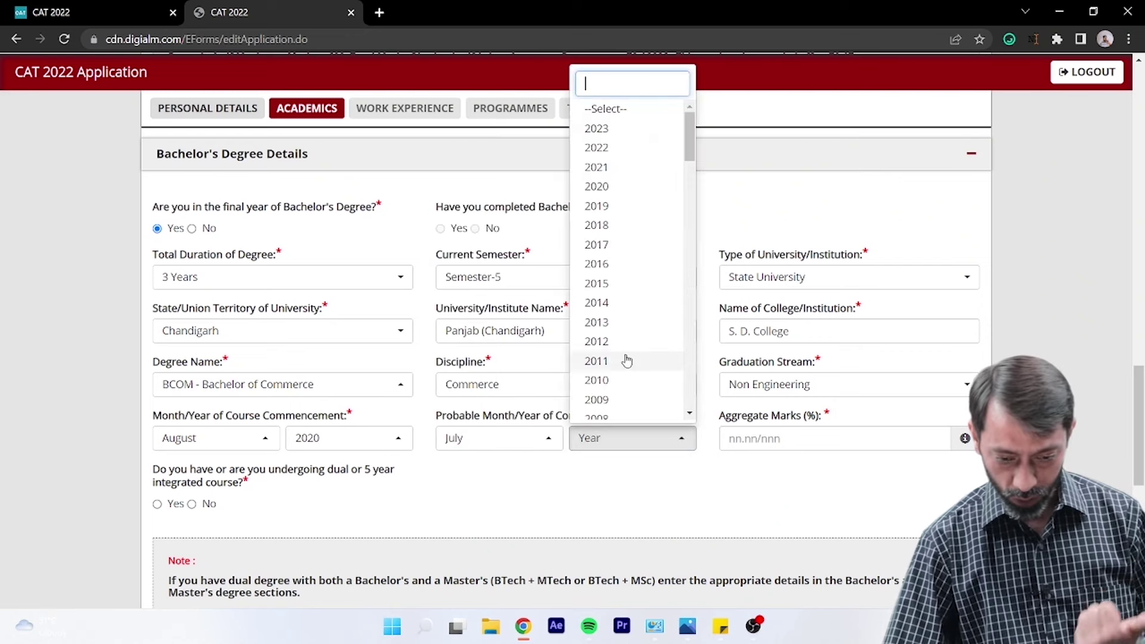
pyautogui.click(605, 130)
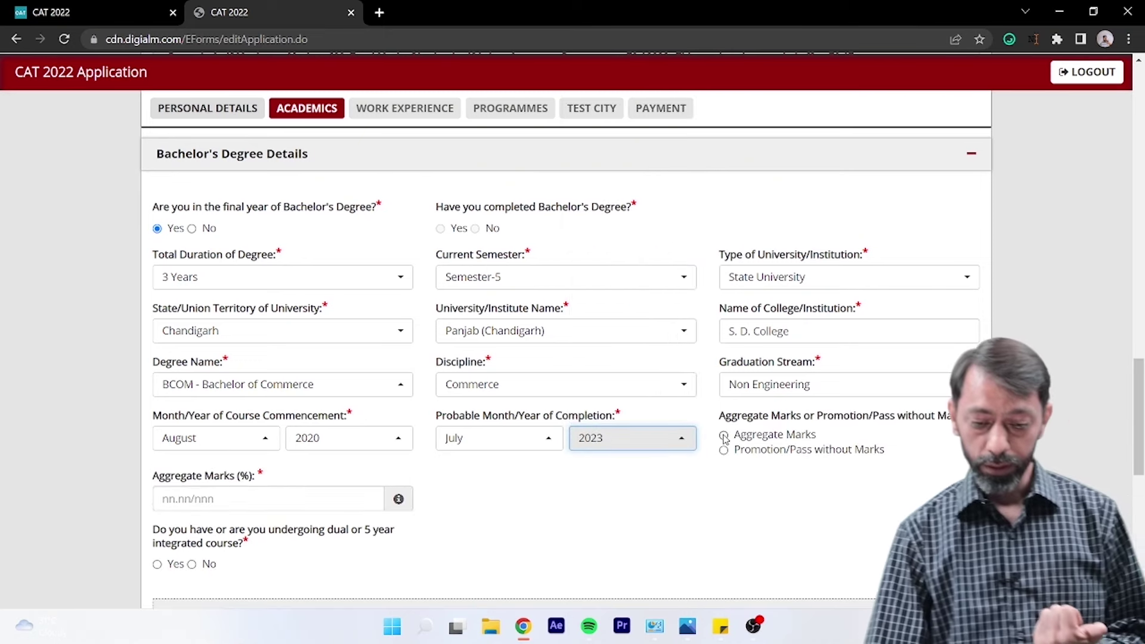
pyautogui.click(725, 436)
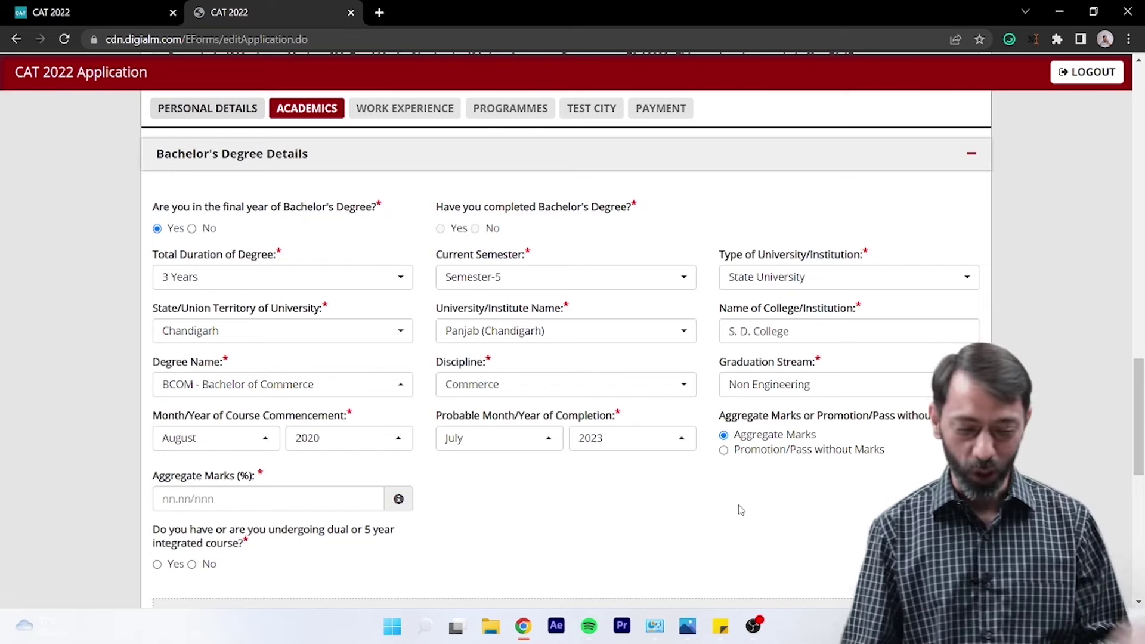
# - Enter 80.0 as Aggregate Marks (%) and answer No to the dual/5-year integrated course question
pyautogui.click(348, 498)
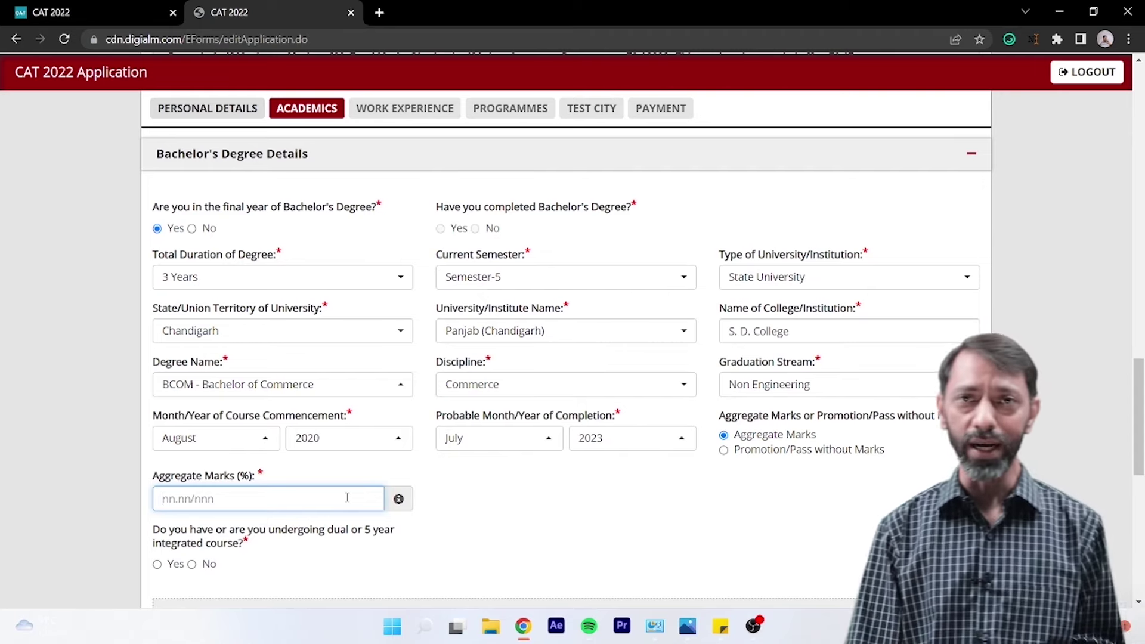
pyautogui.write('8')
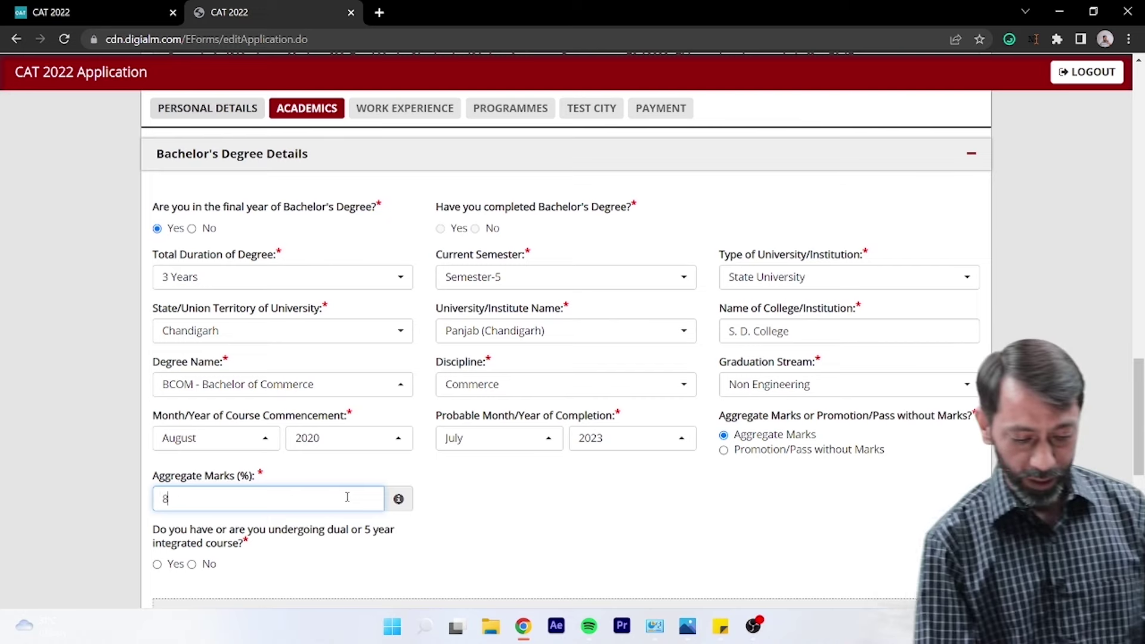
pyautogui.write('0.0')
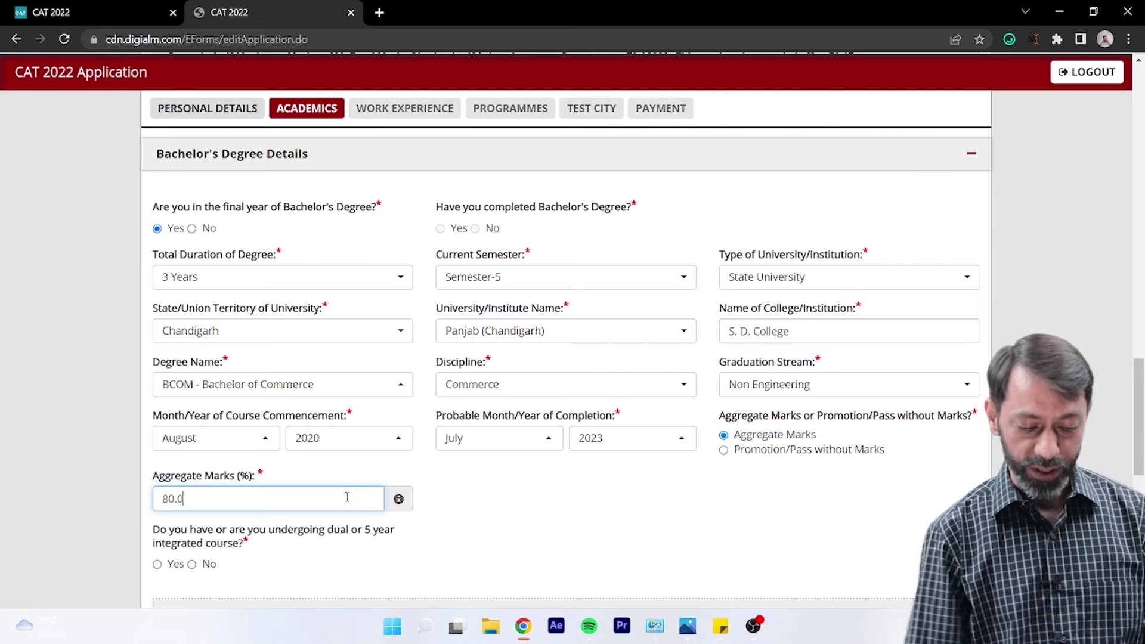
pyautogui.press('Tab')
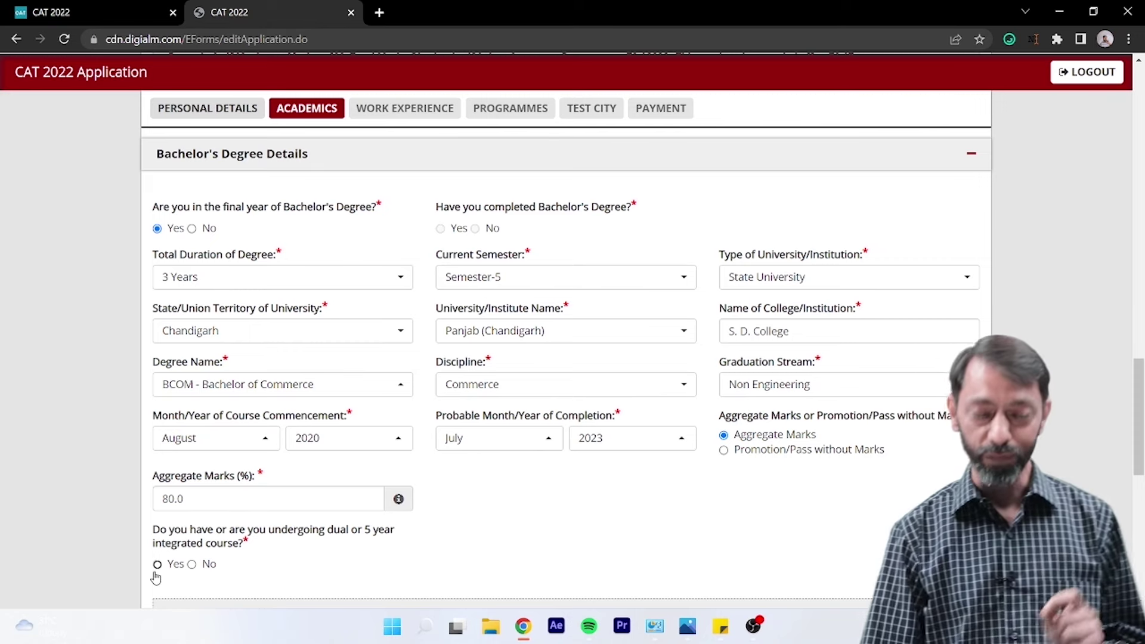
pyautogui.click(191, 564)
# - Answer No to the Master's, FIAI Fellow and CA/CS/ICWA questions, then save Academics
pyautogui.scroll(-8, 686, 540)
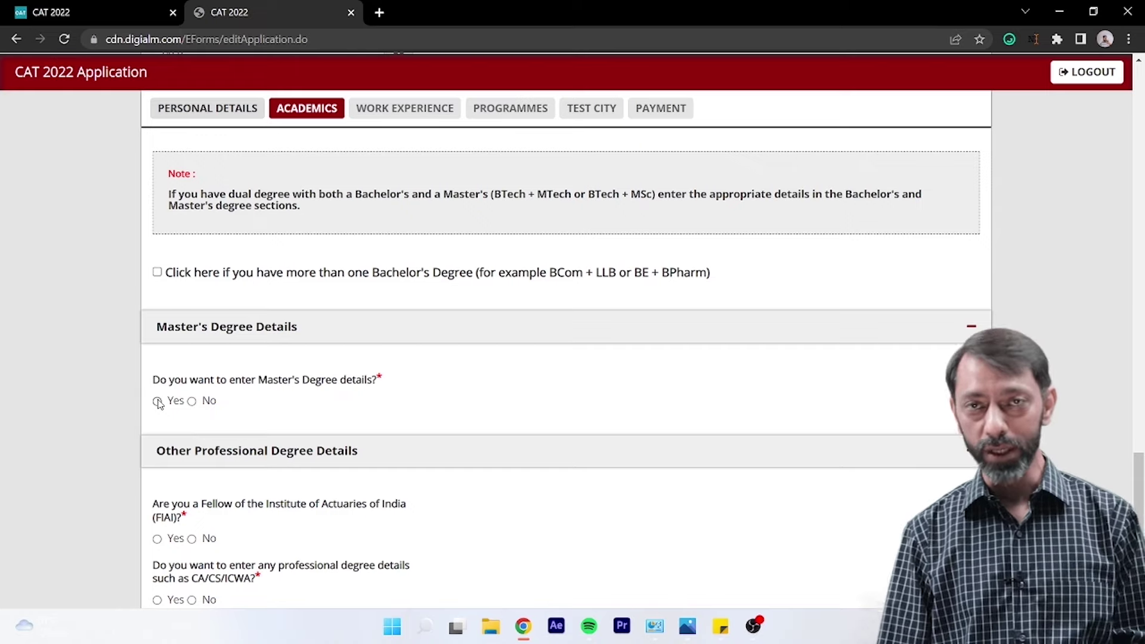
pyautogui.click(191, 402)
pyautogui.scroll(-2, 290, 406)
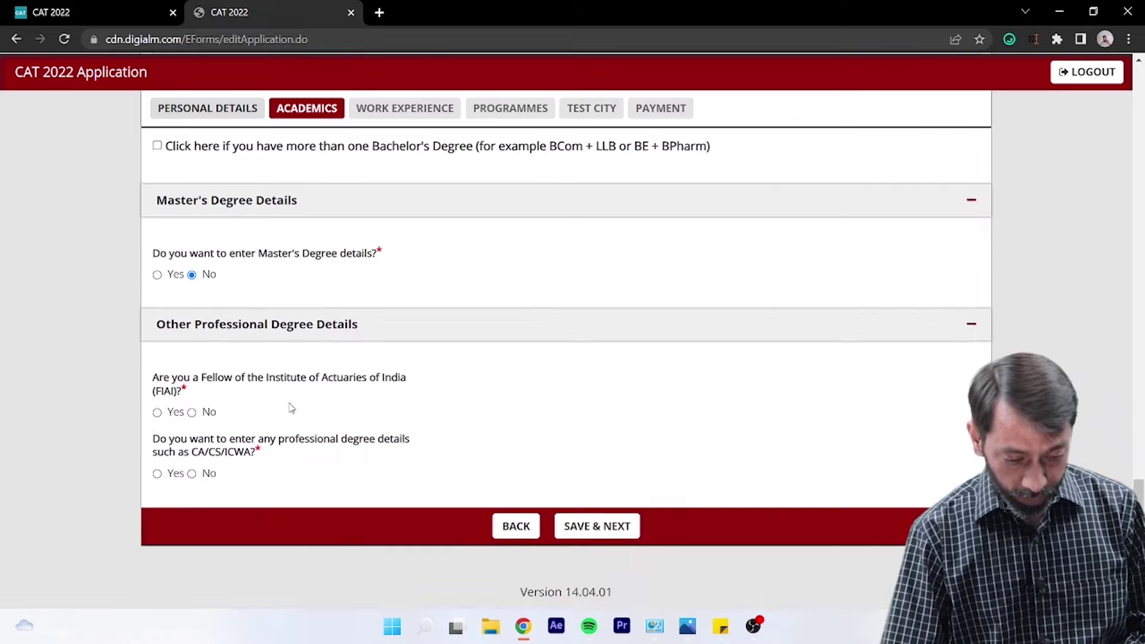
pyautogui.click(191, 413)
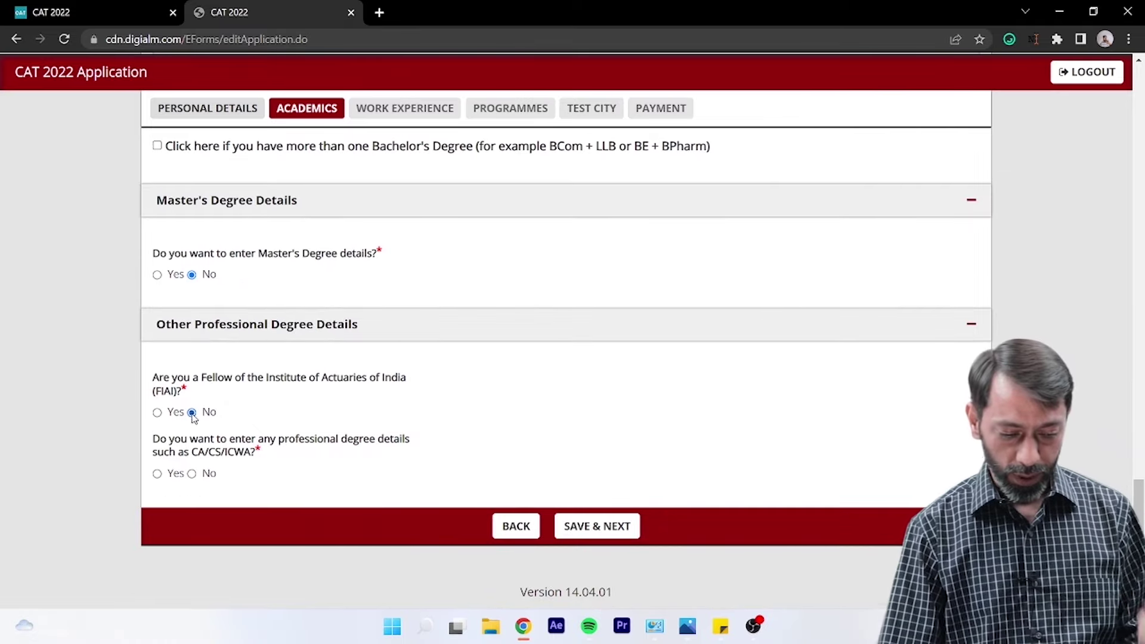
pyautogui.click(192, 474)
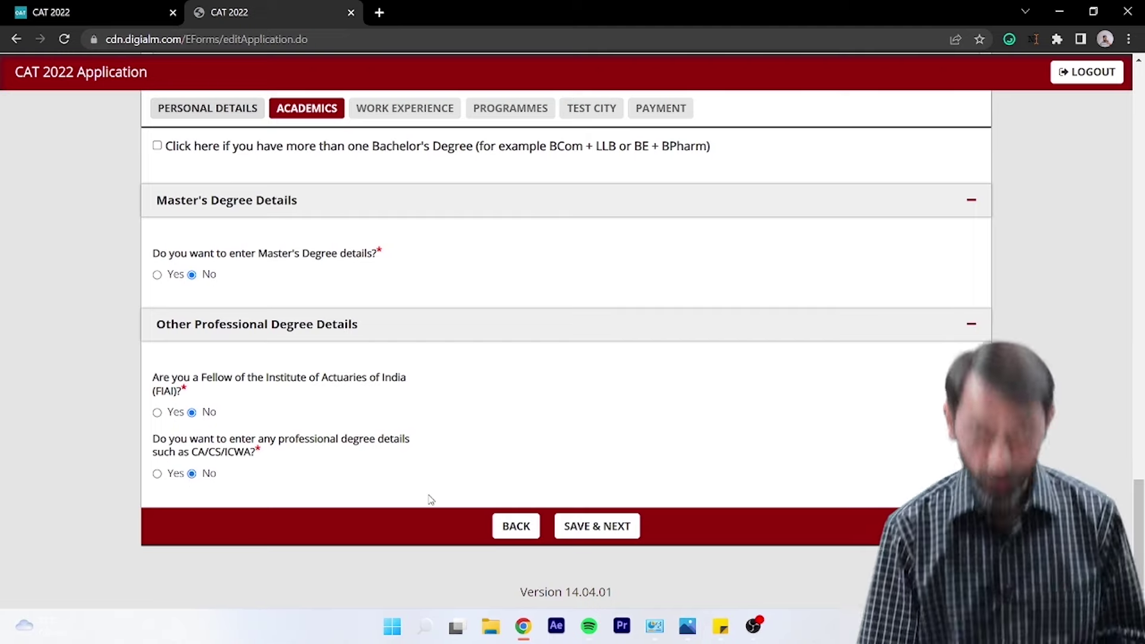
pyautogui.click(598, 536)
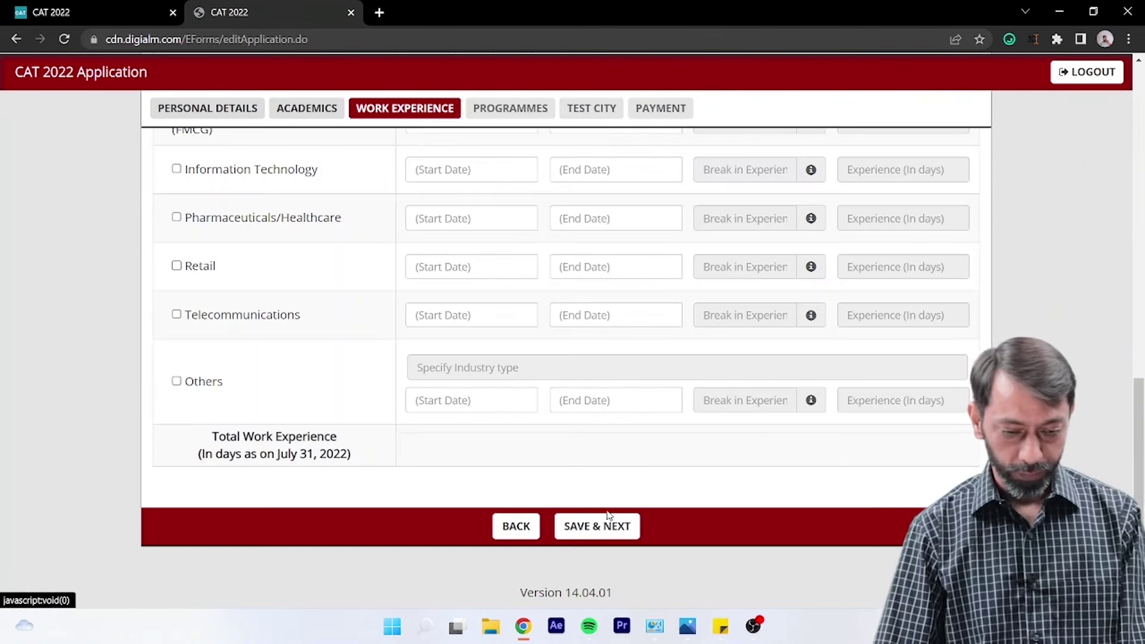
# - Dismiss the Data Saved alert and scroll through the Work Experience industry table
pyautogui.click(609, 516)
pyautogui.click(713, 121)
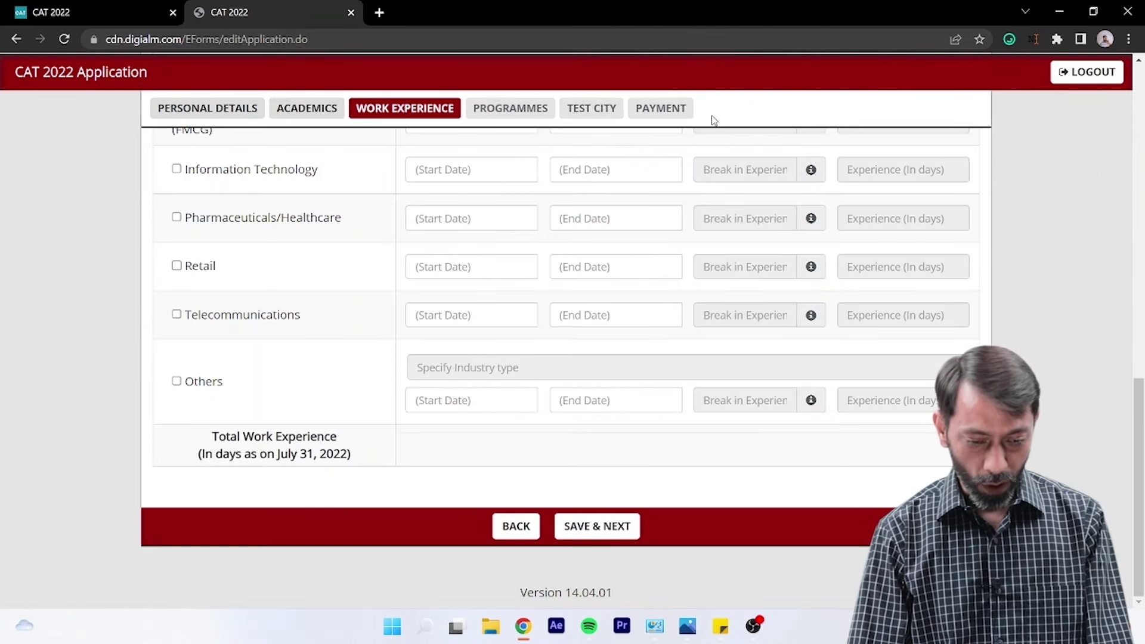
pyautogui.scroll(15, 1051, 241)
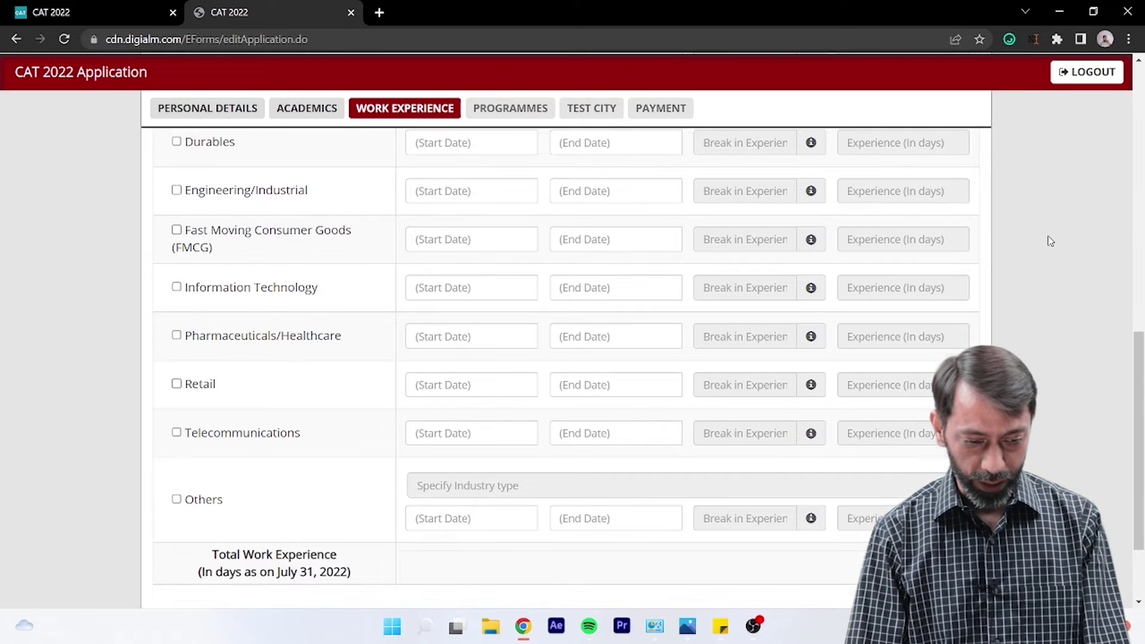
pyautogui.scroll(-7, 1051, 241)
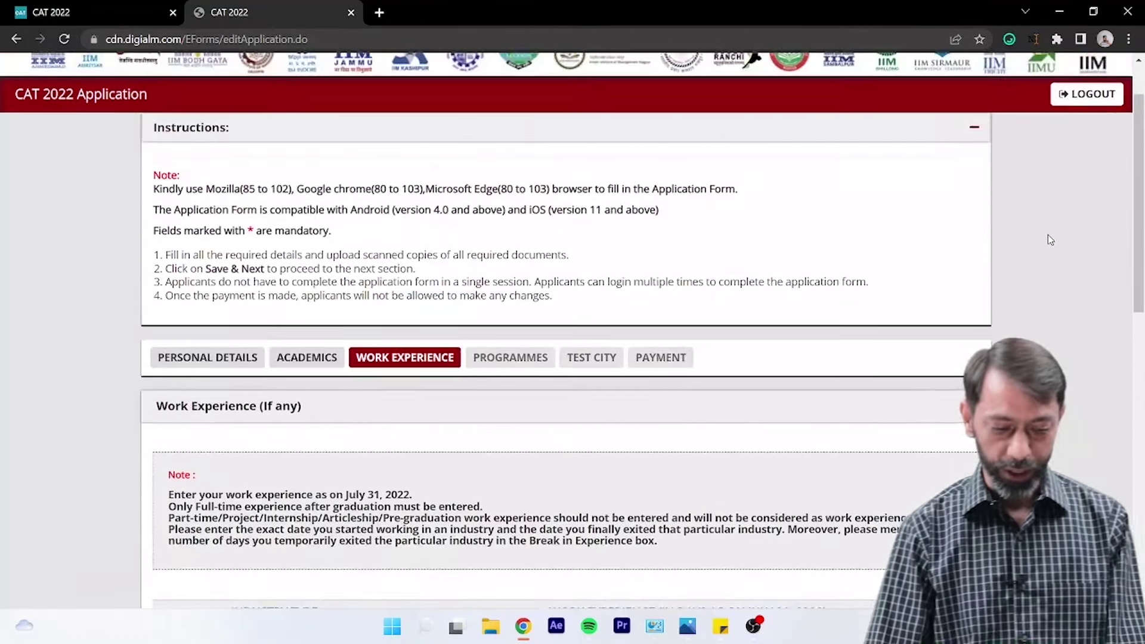
pyautogui.scroll(1, 1046, 240)
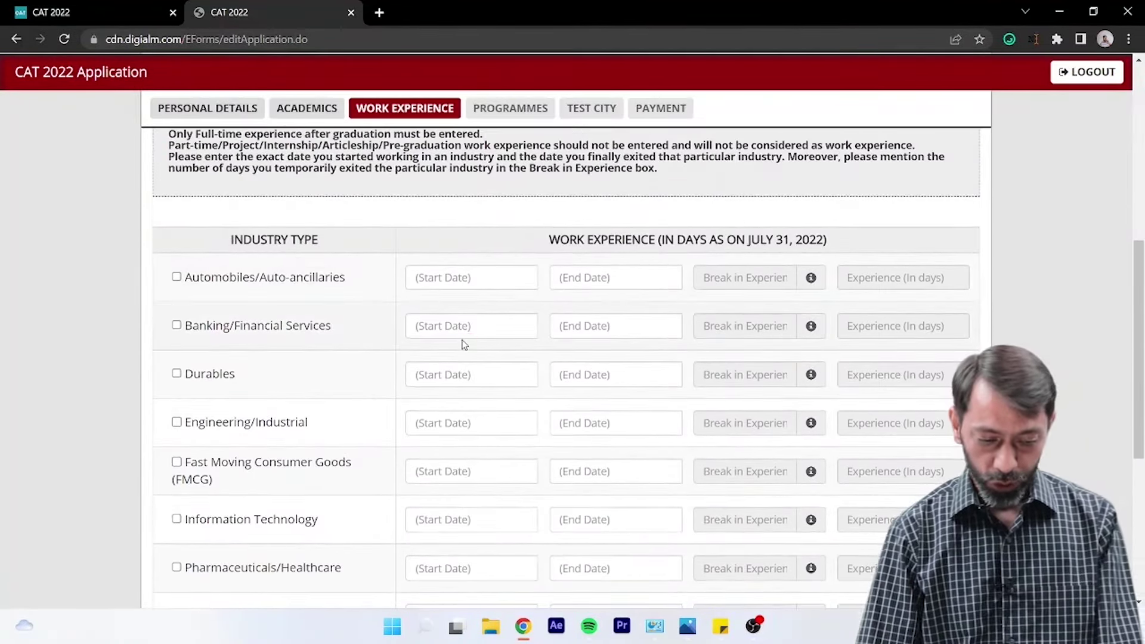
pyautogui.scroll(-3, 168, 362)
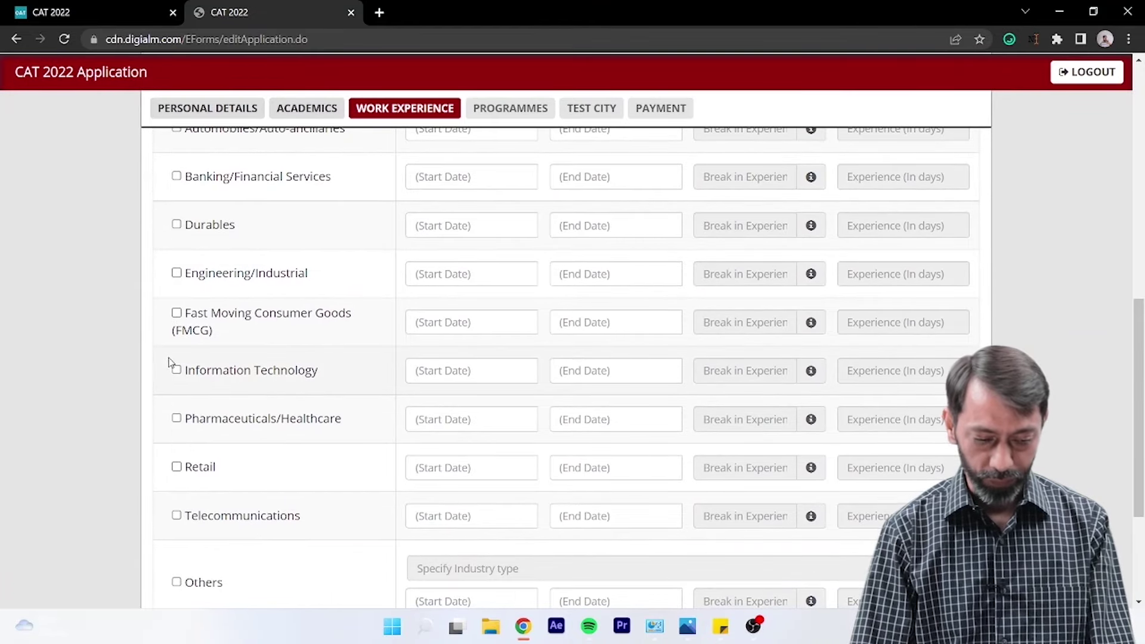
pyautogui.scroll(-1, 175, 373)
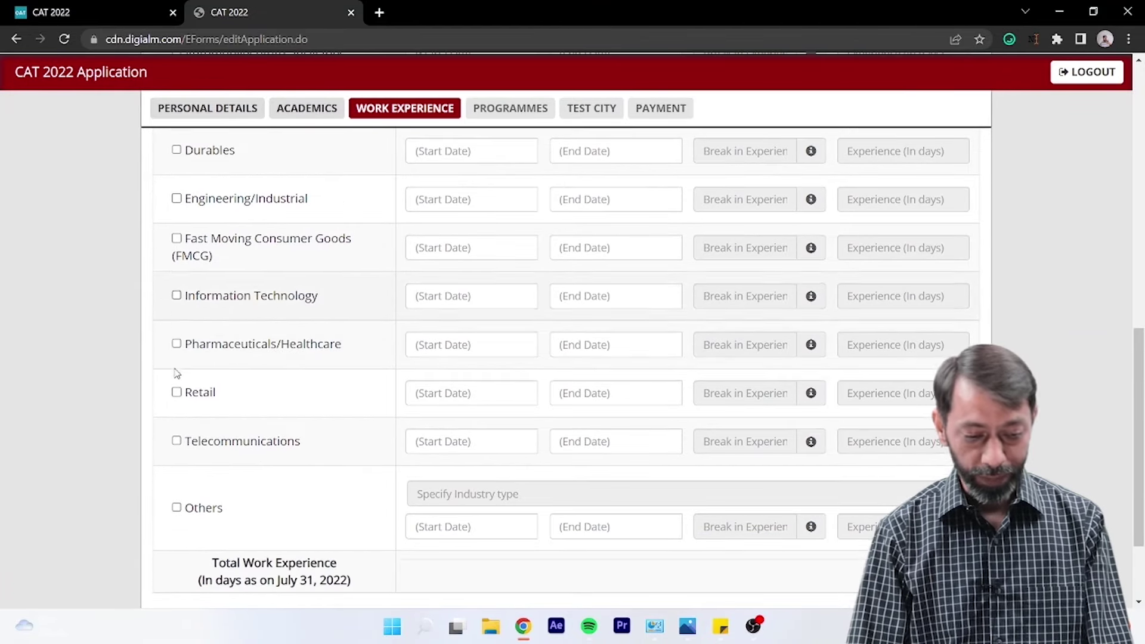
pyautogui.scroll(5, 440, 360)
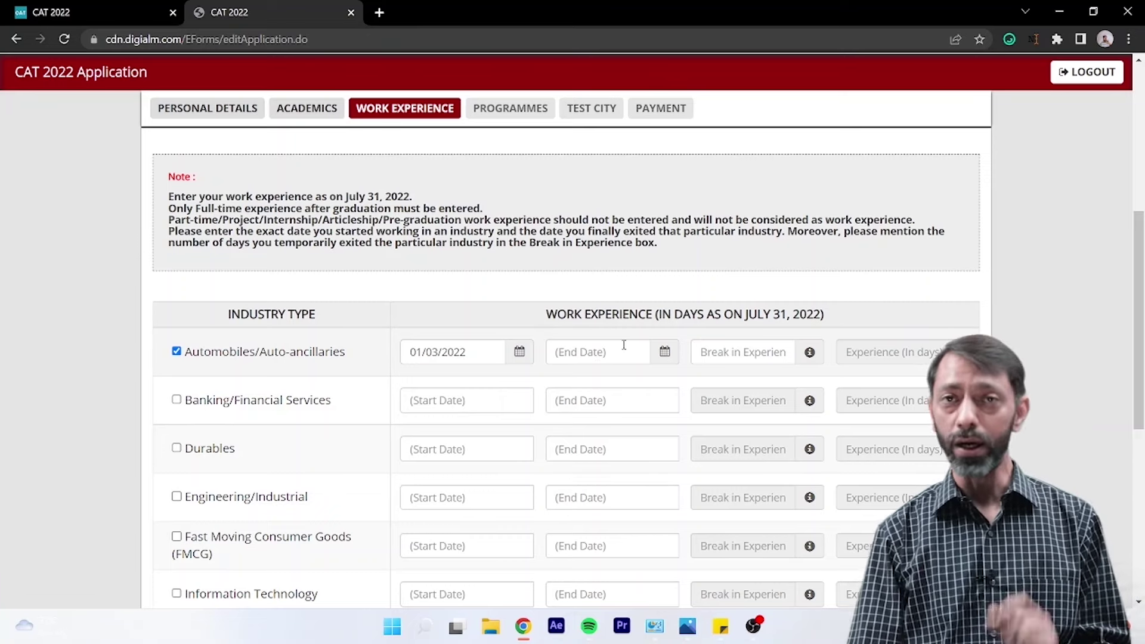
# - Set the Automobiles end date to 01/04/2022 and calculate the 32 experience days
pyautogui.click(665, 352)
pyautogui.click(667, 197)
pyautogui.click(747, 355)
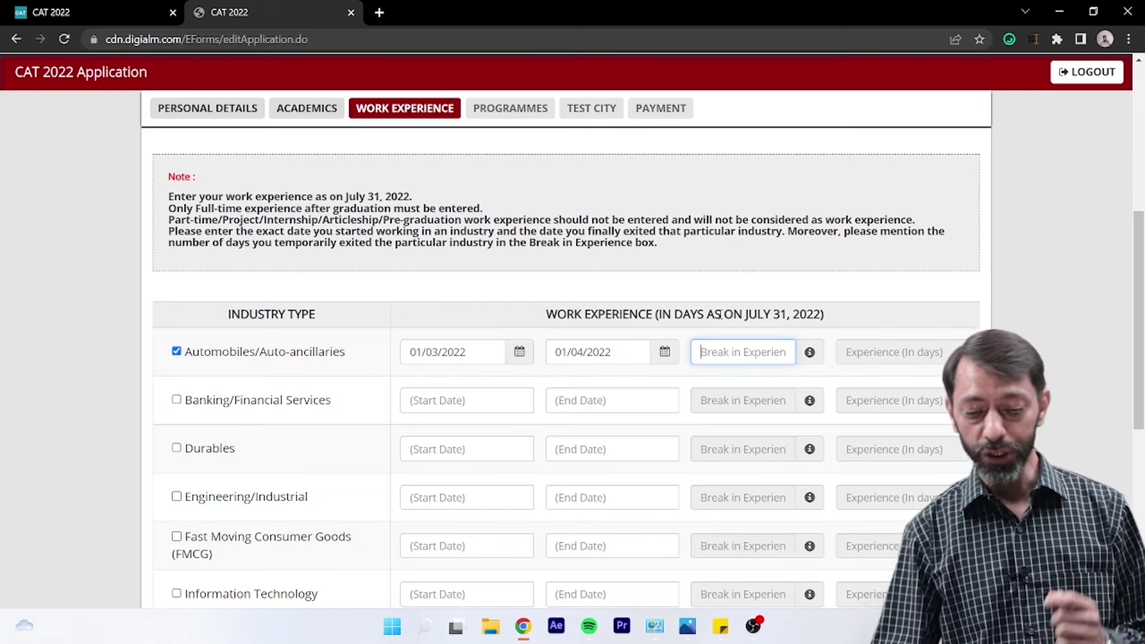
pyautogui.click(871, 358)
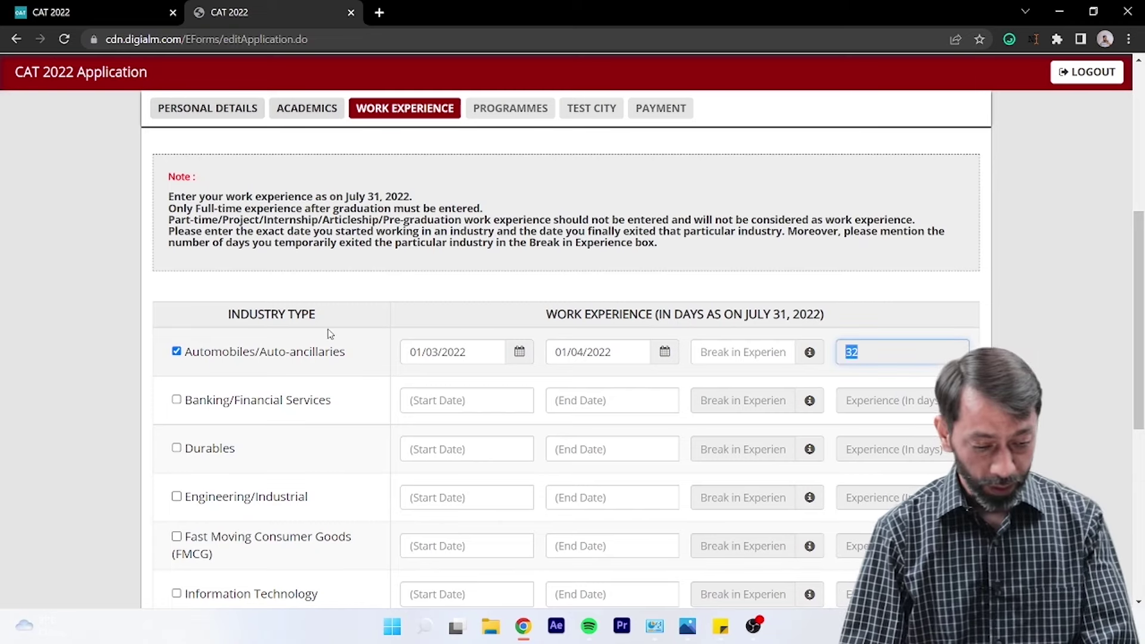
# - Untick the Automobiles entry and save the Work Experience section
pyautogui.click(176, 352)
pyautogui.scroll(-7, 663, 498)
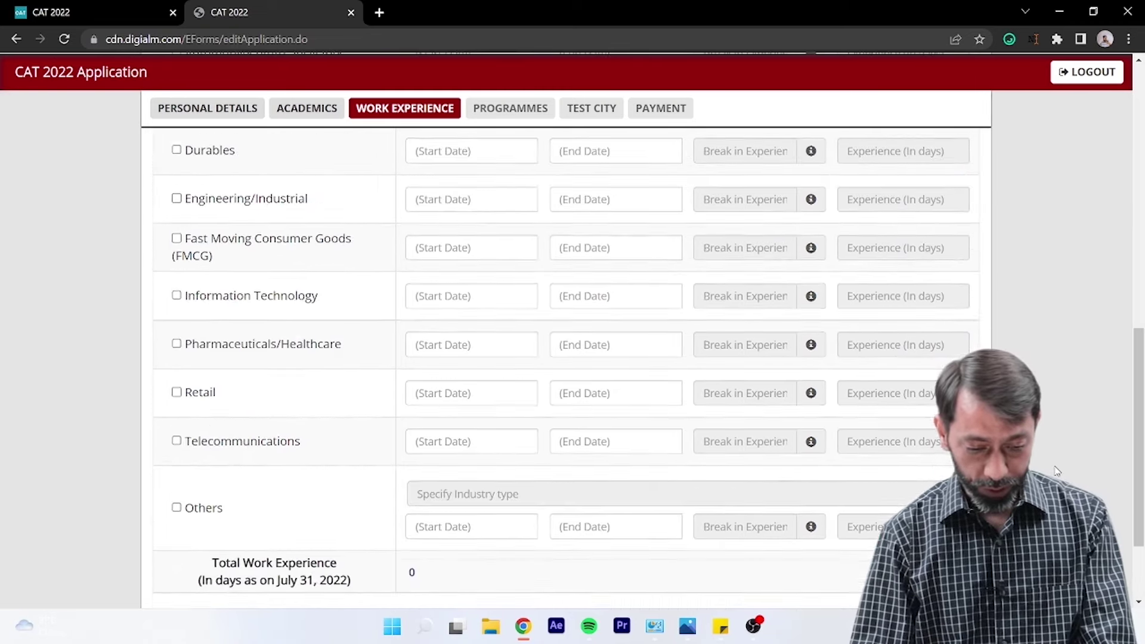
pyautogui.click(597, 526)
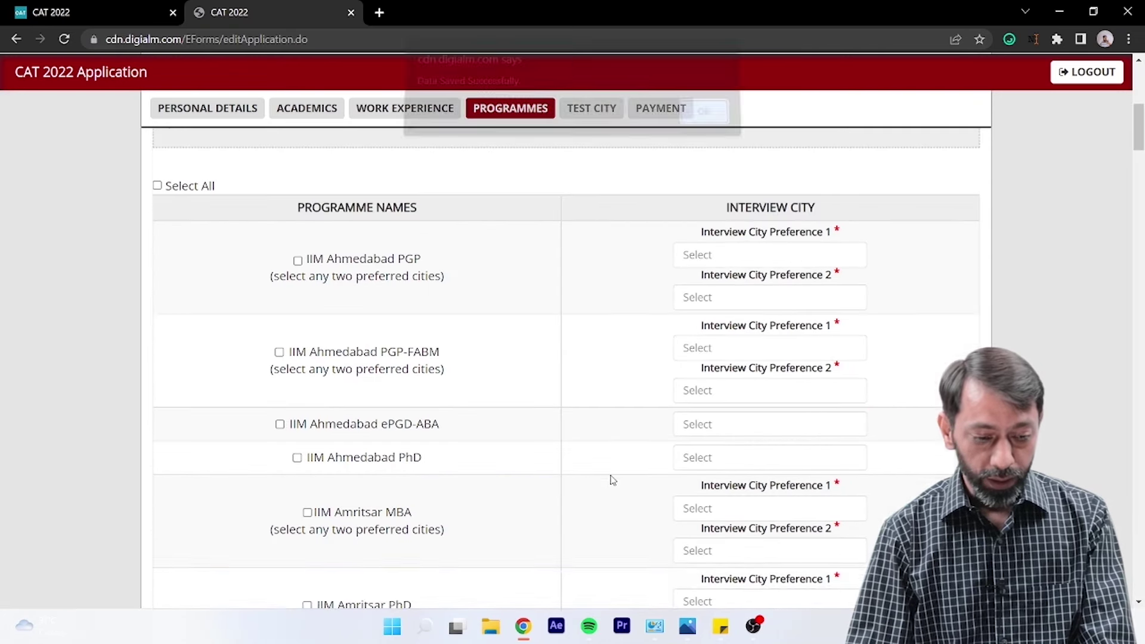
# - Close the 'Data Saved Successfully' alert to view the Programmes list
pyautogui.click(701, 123)
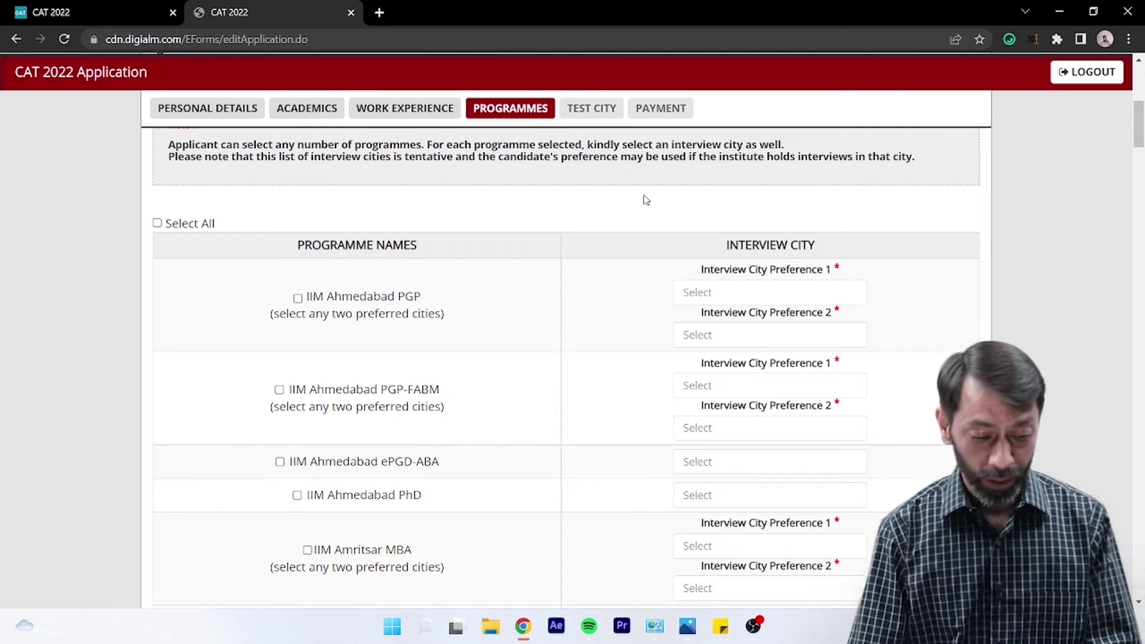
pyautogui.click(298, 298)
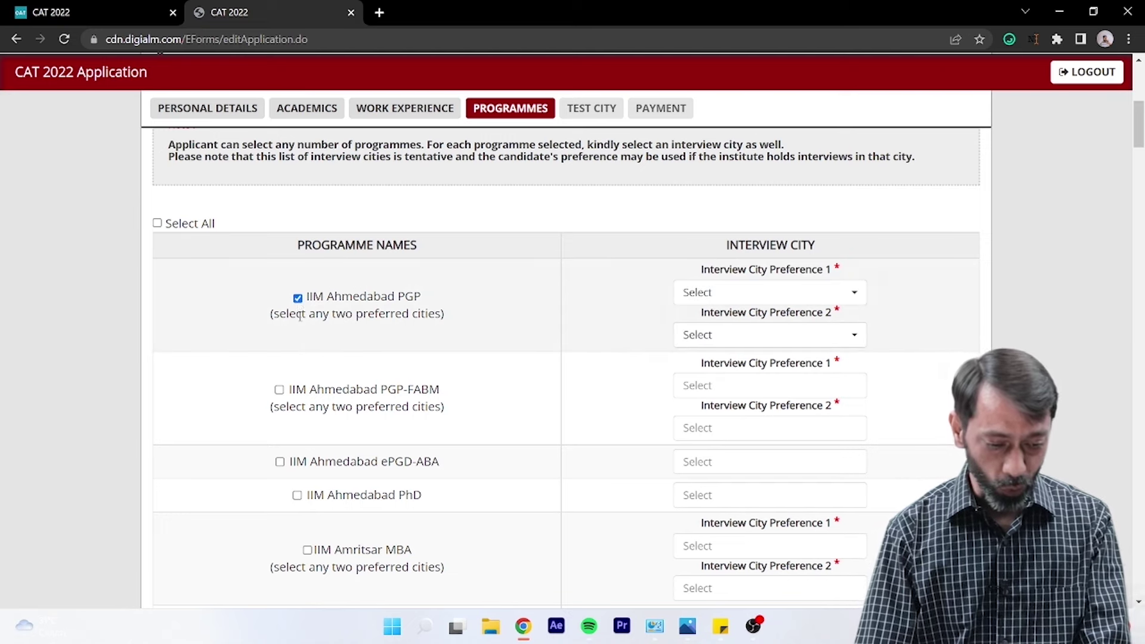
pyautogui.scroll(-2, 294, 387)
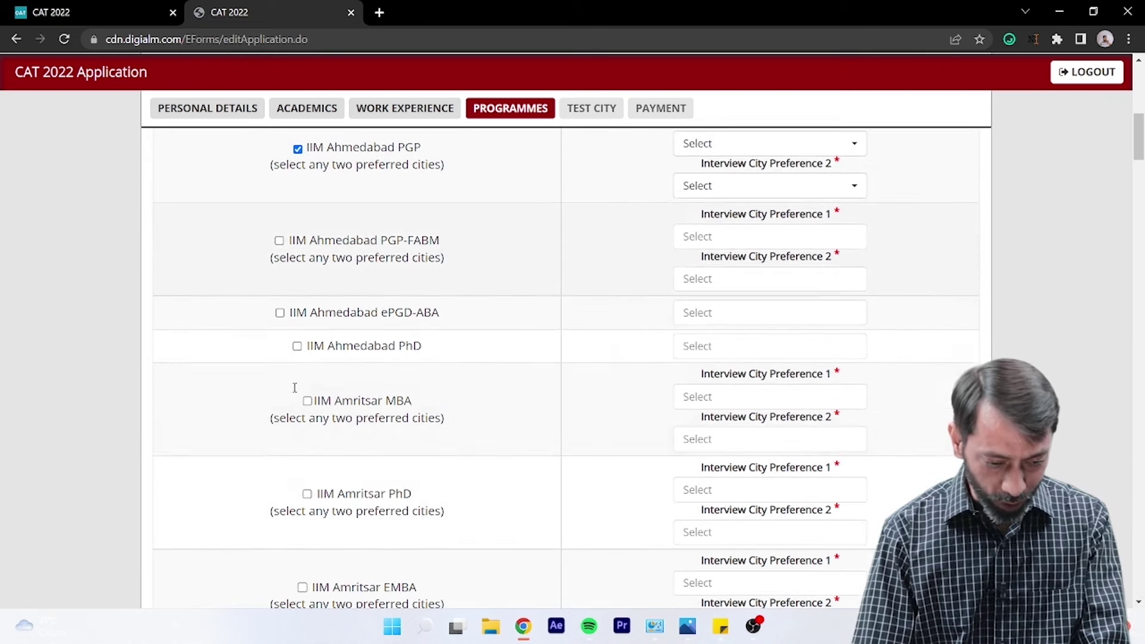
pyautogui.scroll(-1, 295, 388)
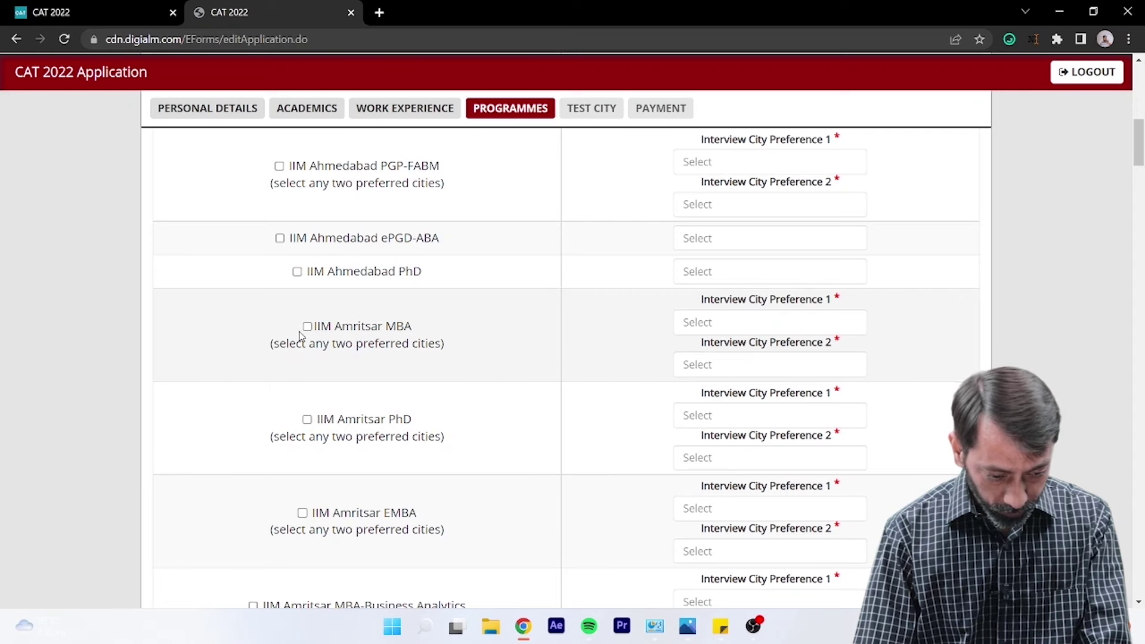
pyautogui.click(307, 327)
pyautogui.scroll(-1, 299, 356)
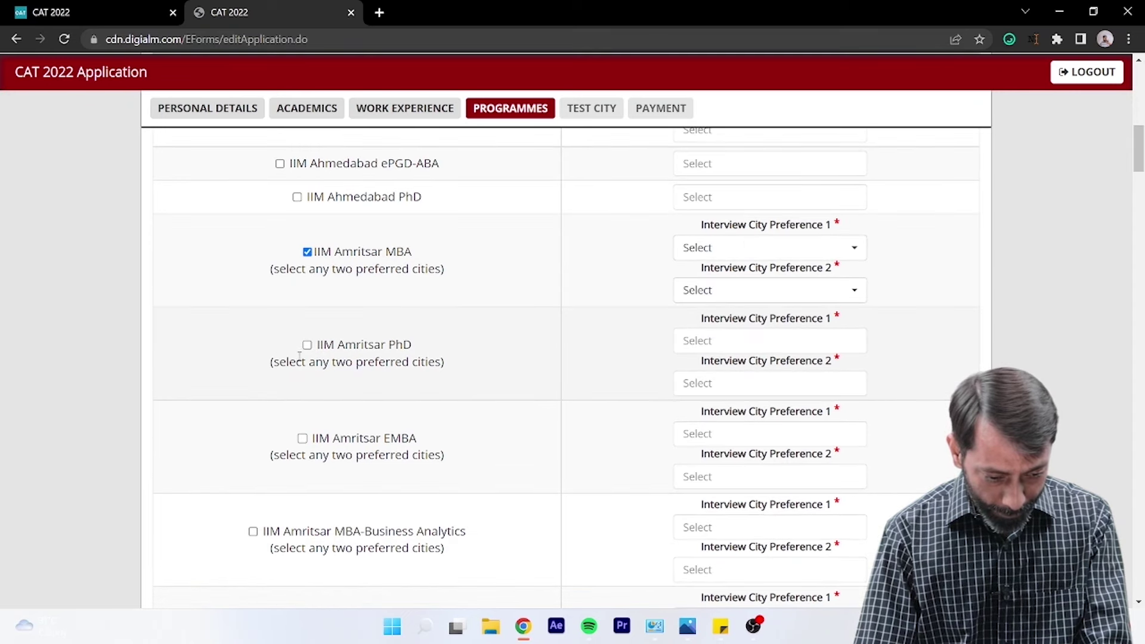
pyautogui.scroll(-2, 300, 357)
pyautogui.scroll(-1, 292, 328)
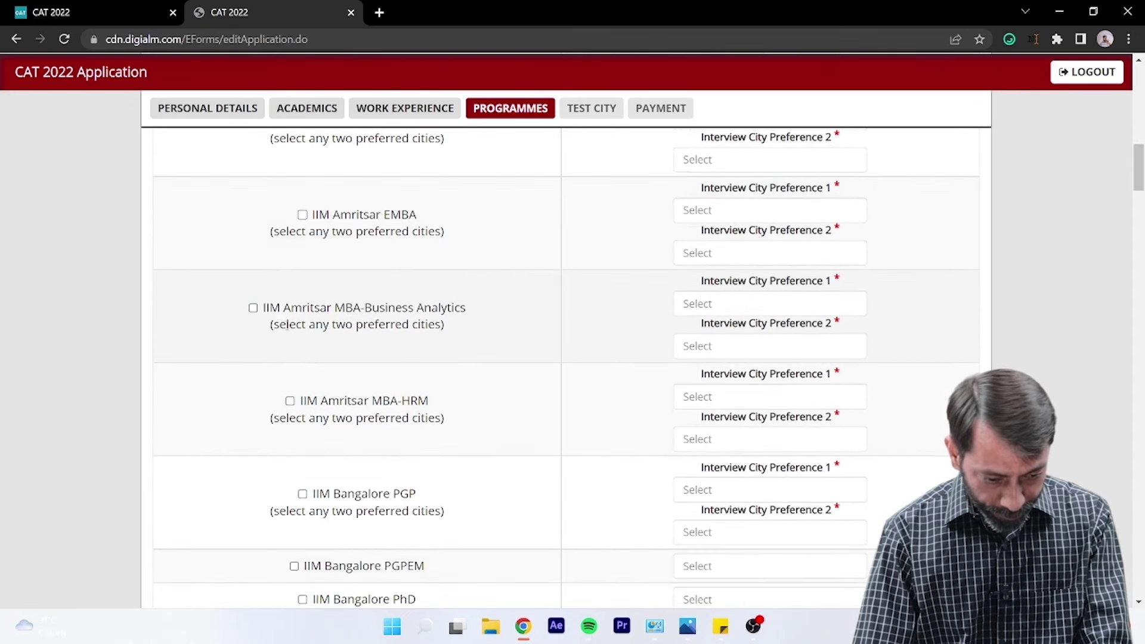
pyautogui.click(253, 308)
pyautogui.scroll(-1, 256, 313)
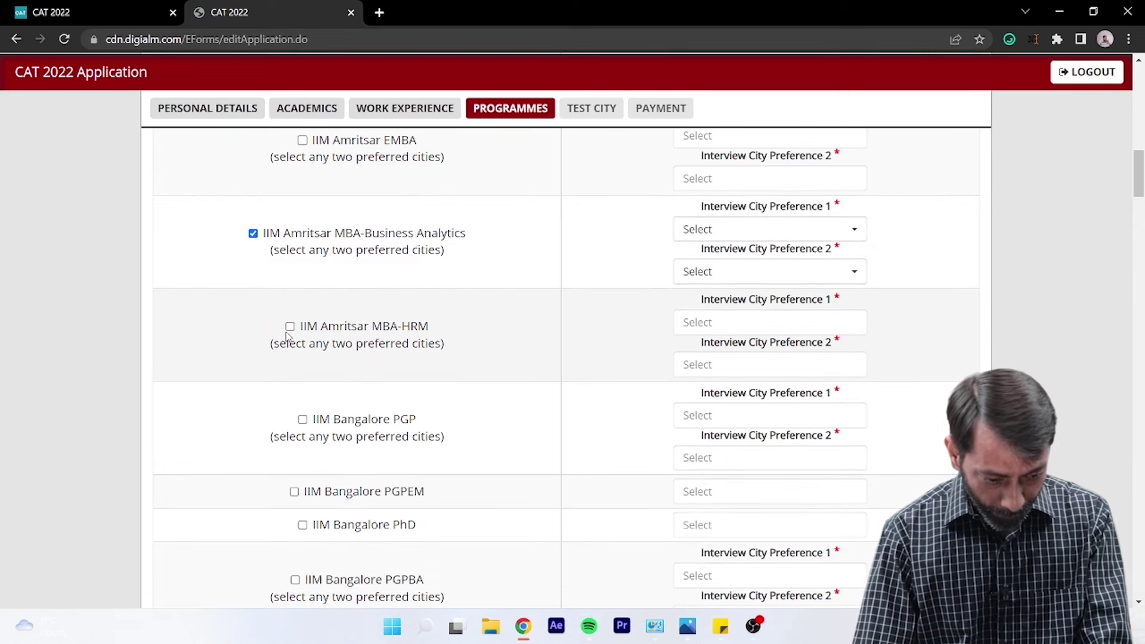
pyautogui.click(290, 326)
pyautogui.scroll(-1, 283, 388)
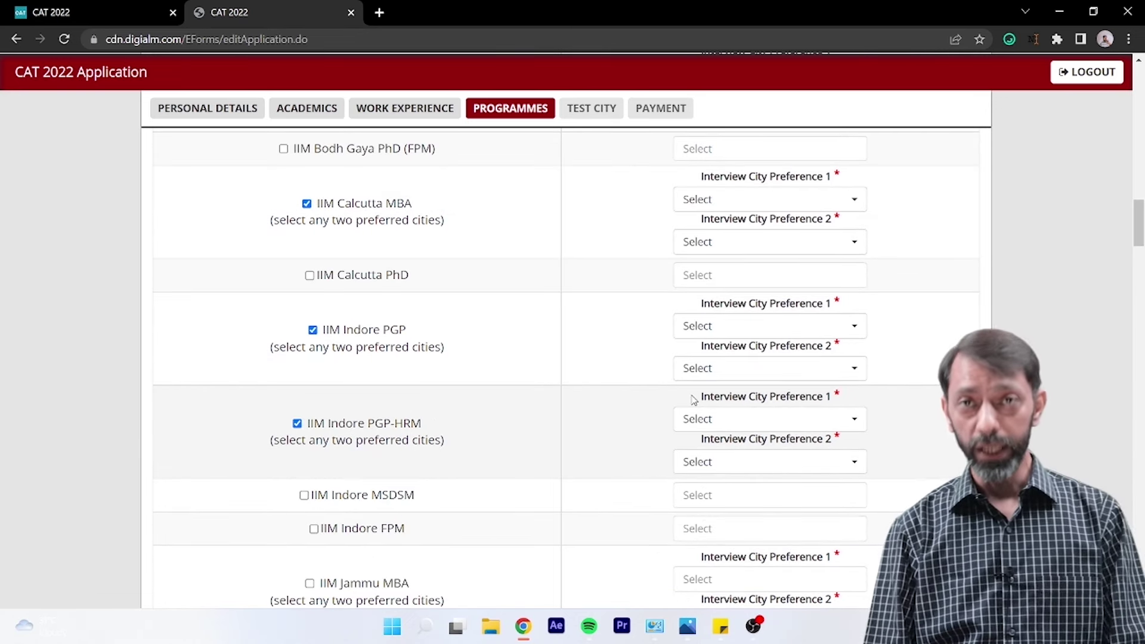
pyautogui.scroll(15, 654, 411)
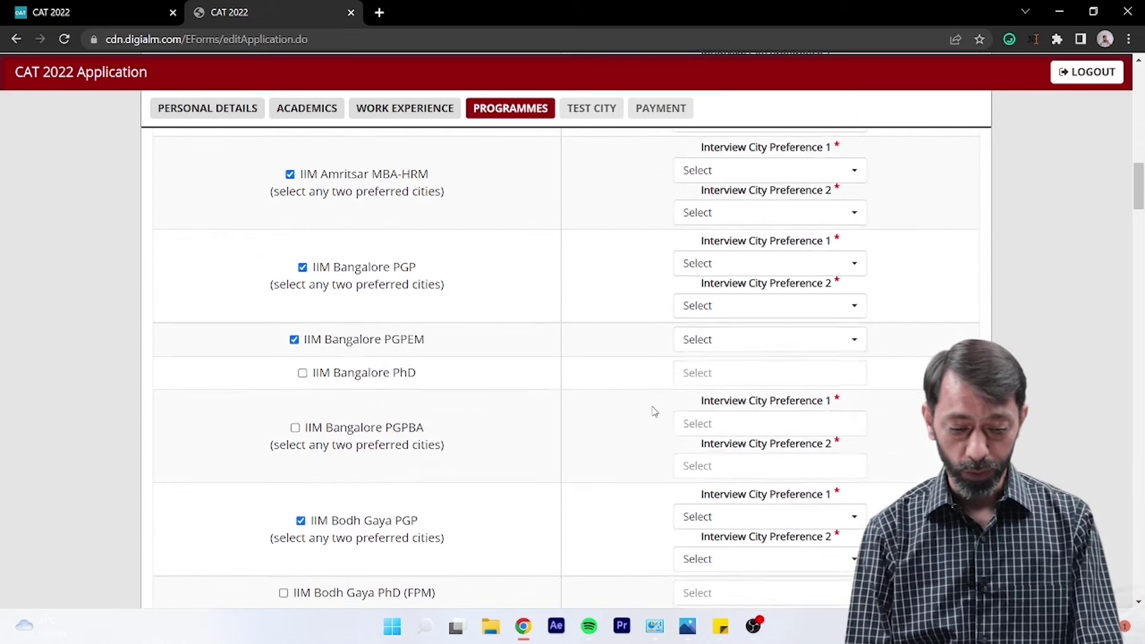
pyautogui.scroll(5, 704, 395)
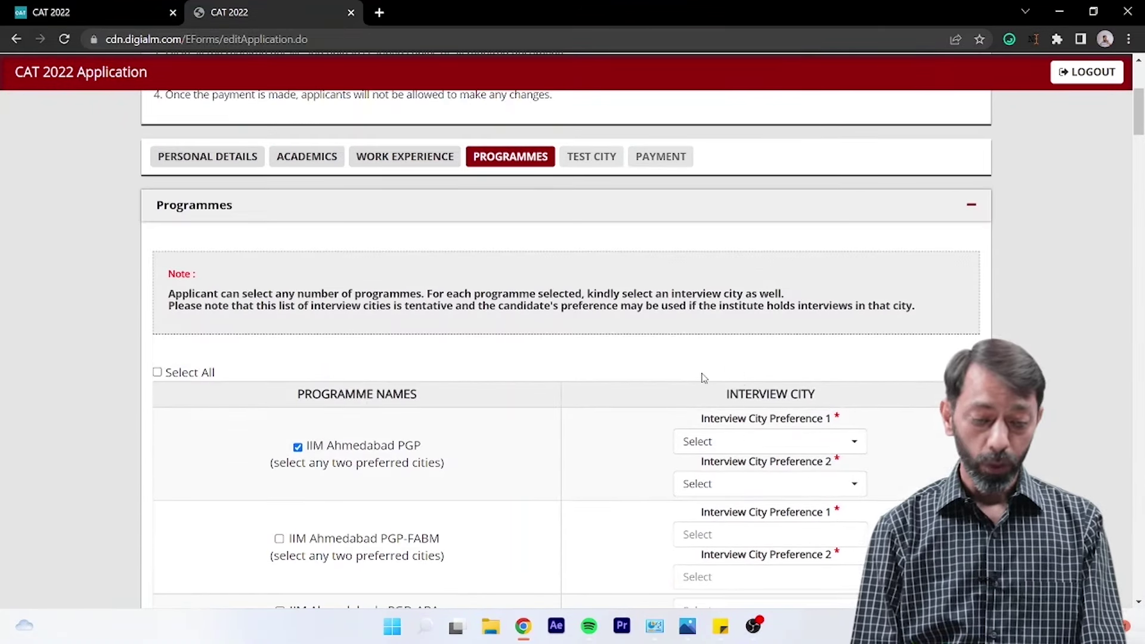
pyautogui.scroll(-3, 776, 358)
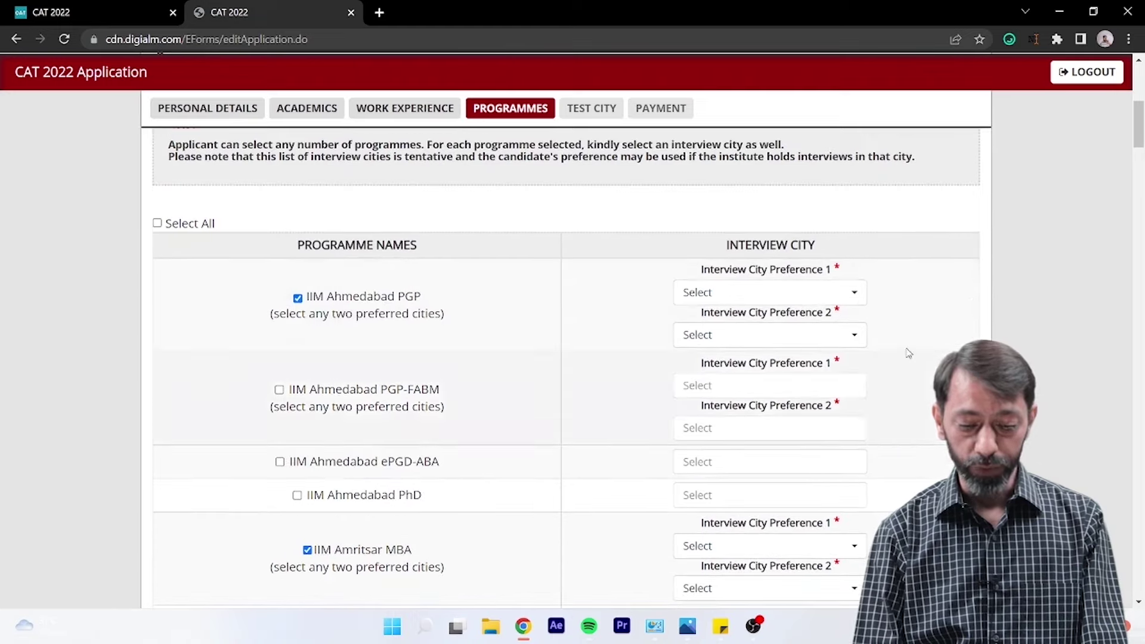
# - Fill the Ahmedabad PGP interview city preferences, with Bengaluru as second preference
pyautogui.click(836, 293)
pyautogui.write('chan')
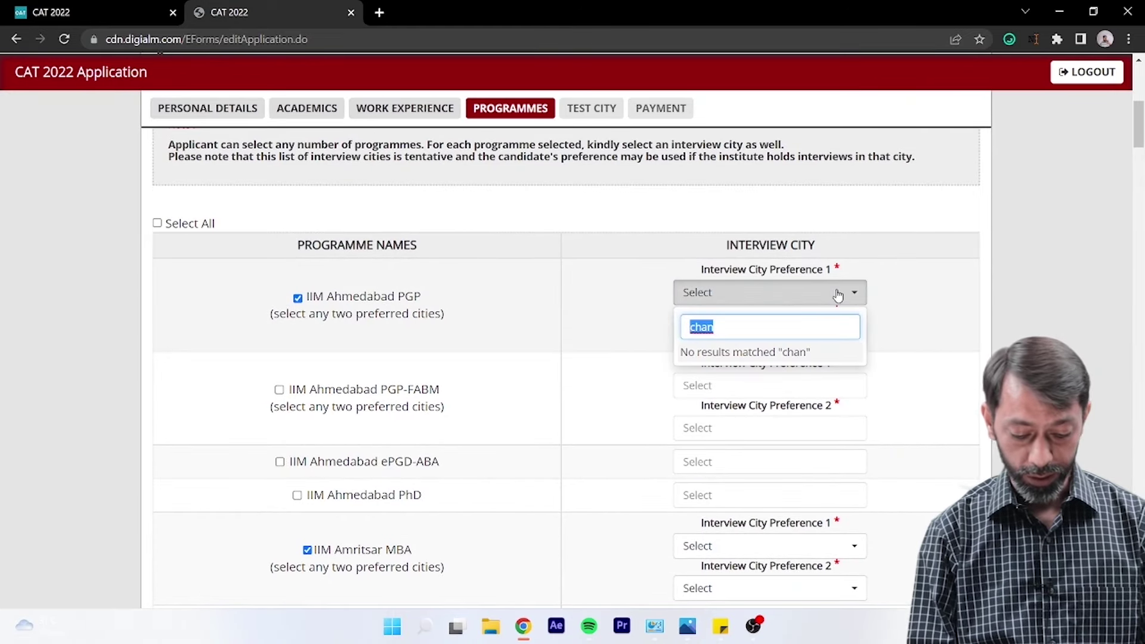
pyautogui.write('new')
pyautogui.click(776, 335)
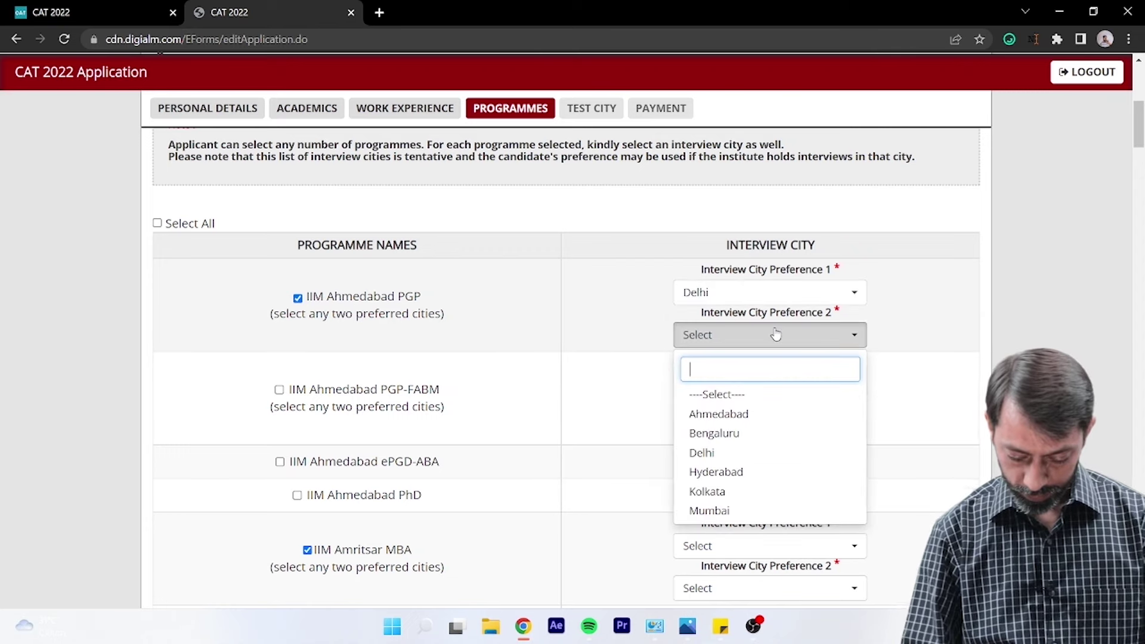
pyautogui.press('Down')
pyautogui.press('Down')
pyautogui.press('Down')
pyautogui.press('Return')
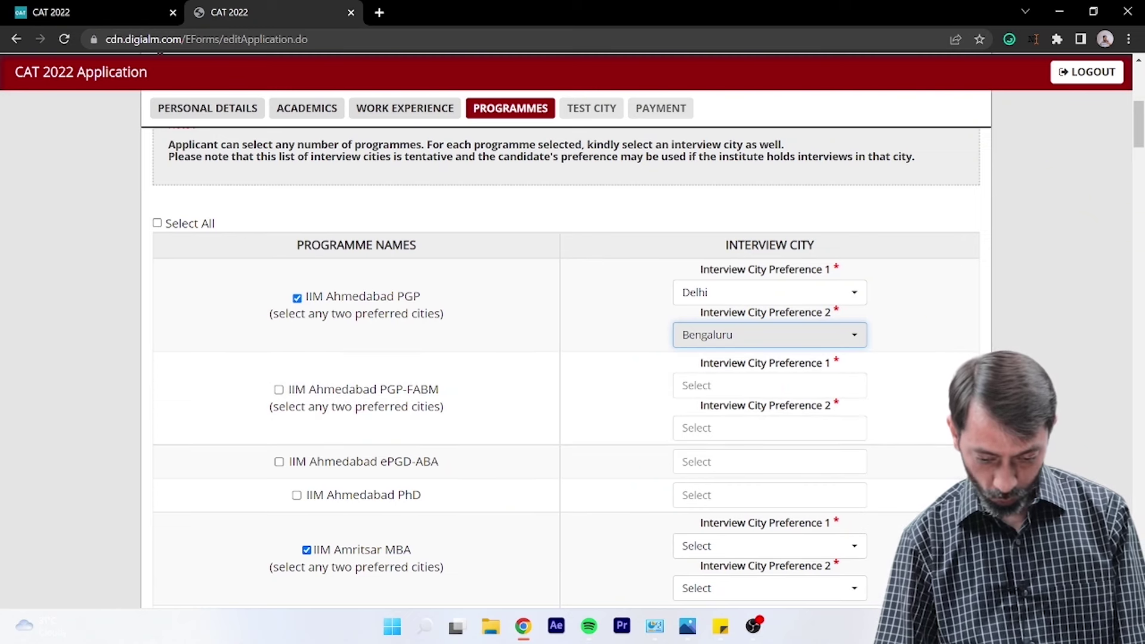
# - Set the Amritsar MBA city, choose Chennai for Indore PGP-HRM second preference, and save
pyautogui.scroll(-2, 775, 495)
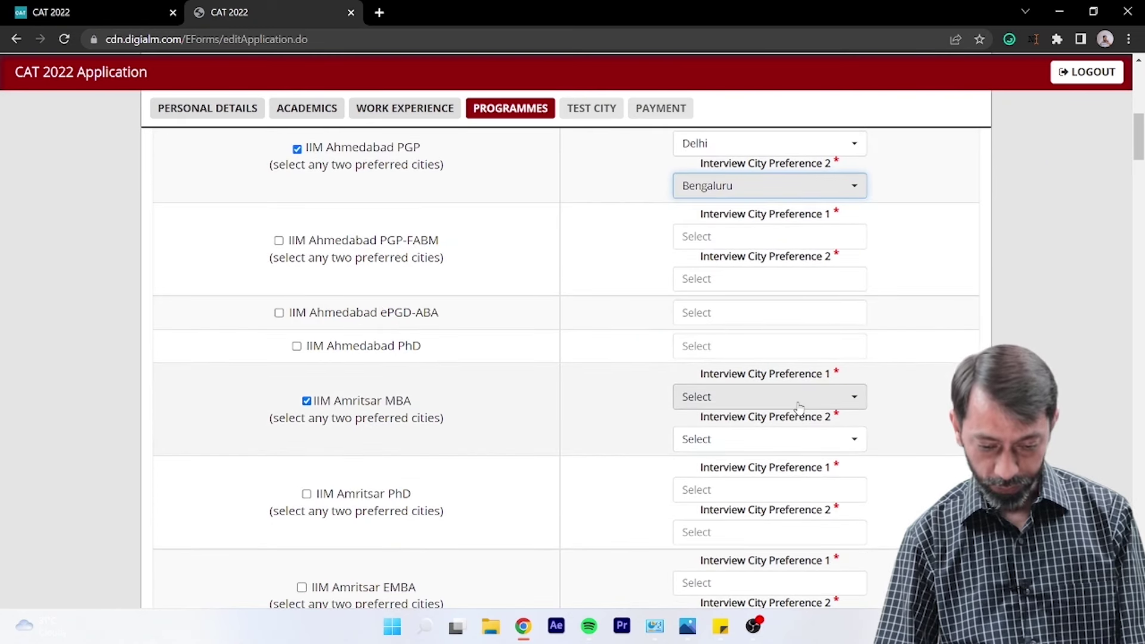
pyautogui.click(800, 404)
pyautogui.click(800, 404)
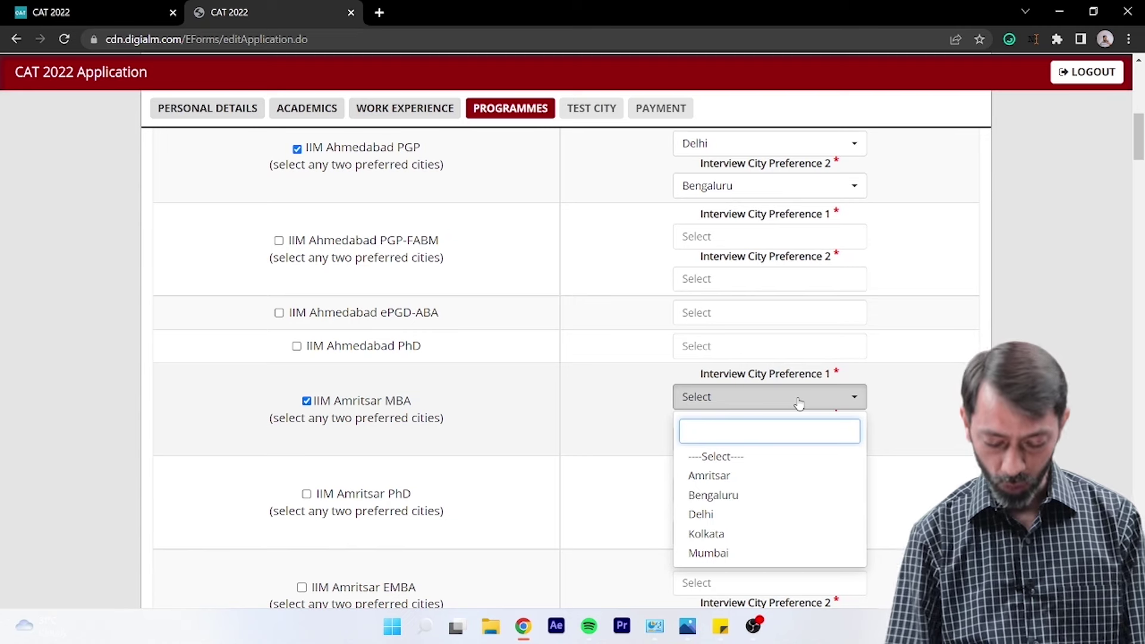
pyautogui.press('Down')
pyautogui.press('Down')
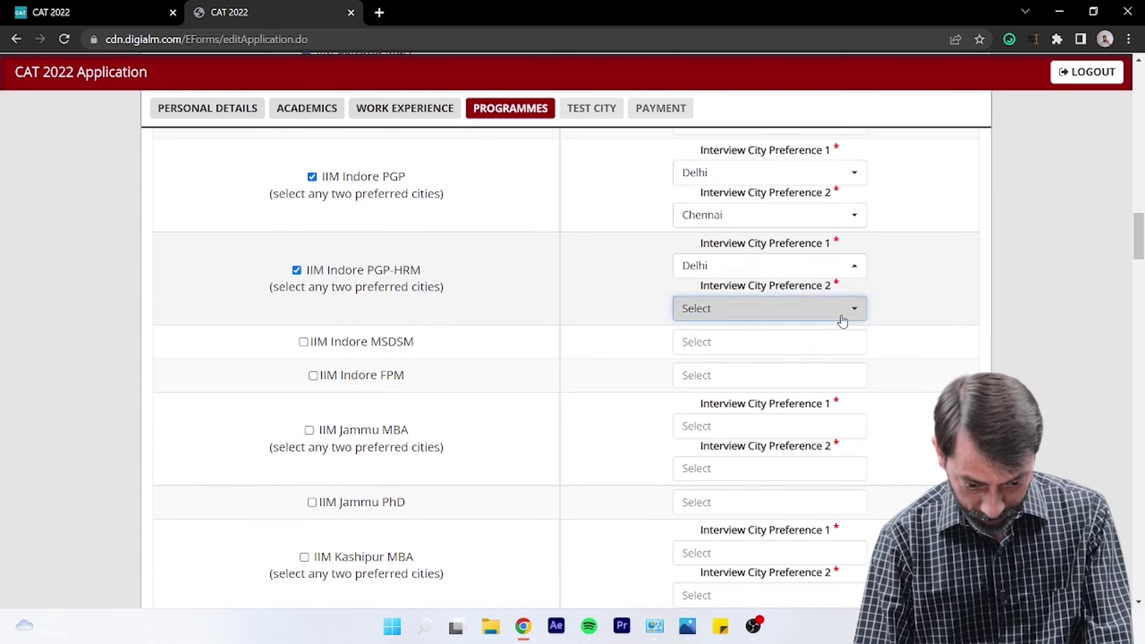
pyautogui.click(841, 319)
pyautogui.click(782, 403)
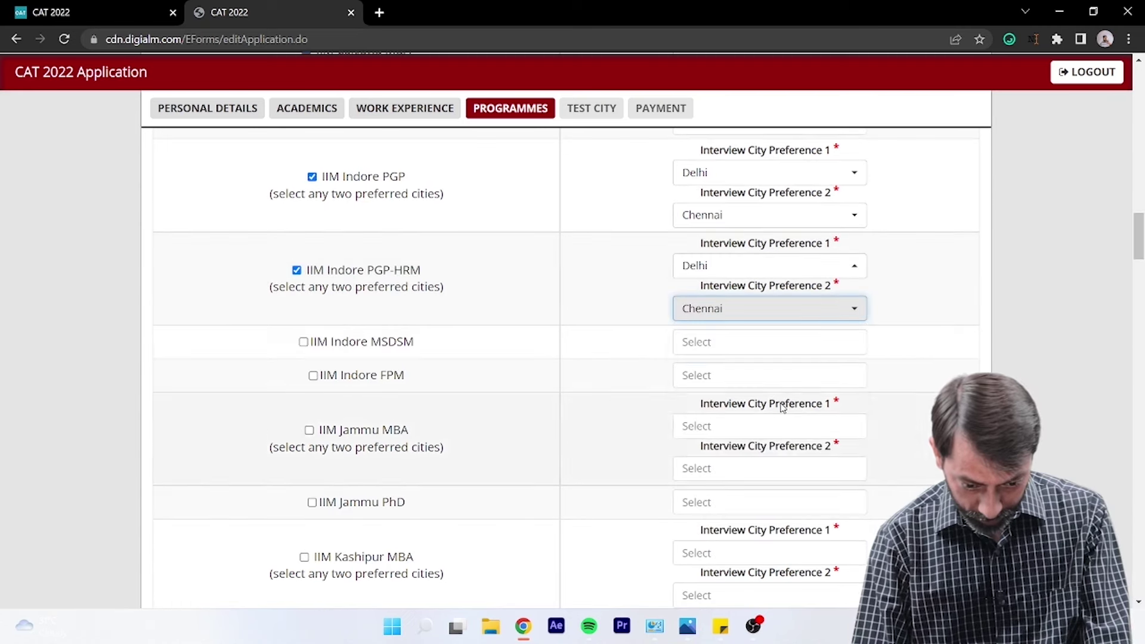
pyautogui.scroll(-15, 1044, 302)
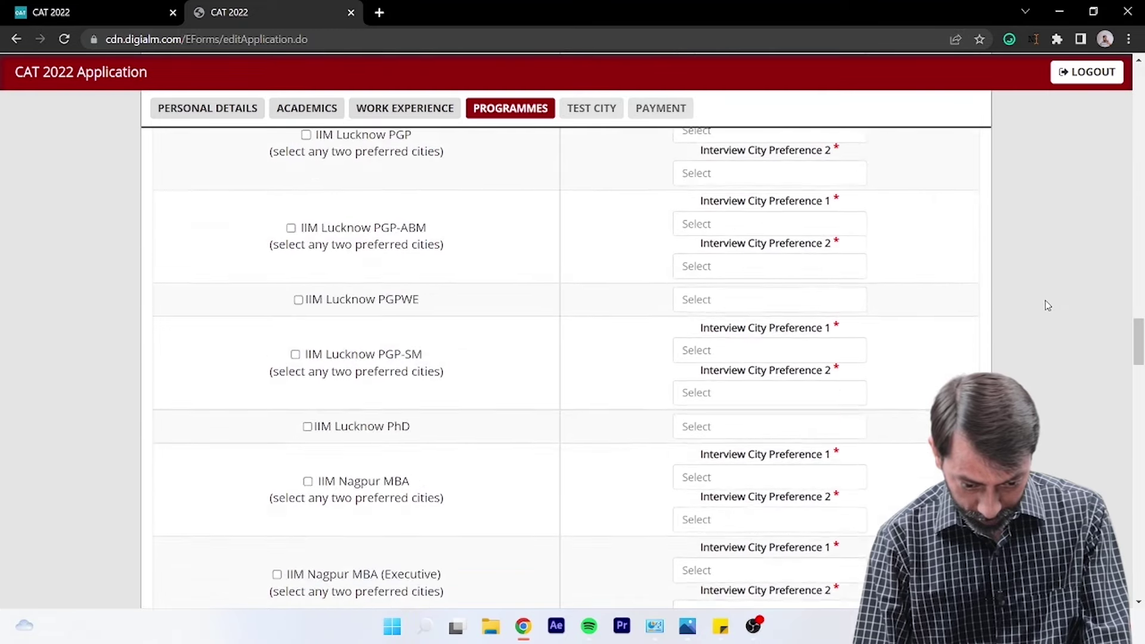
pyautogui.scroll(-20, 1044, 304)
pyautogui.click(614, 527)
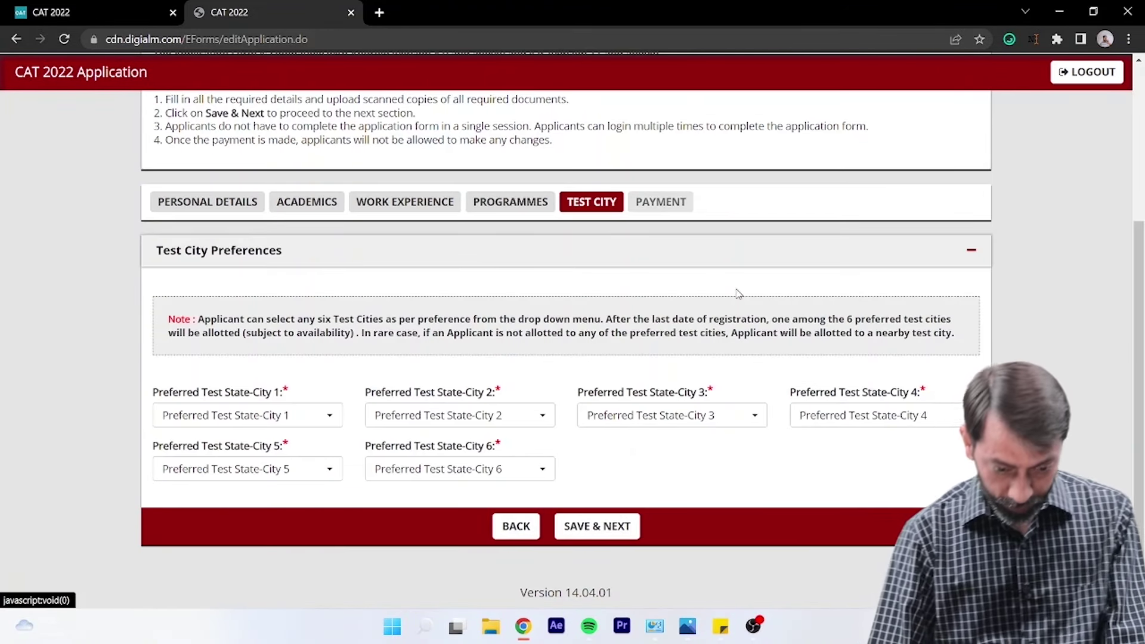
# - Dismiss the save alert and choose Chandigarh - Chandigarh as preferred test city 1
pyautogui.click(697, 120)
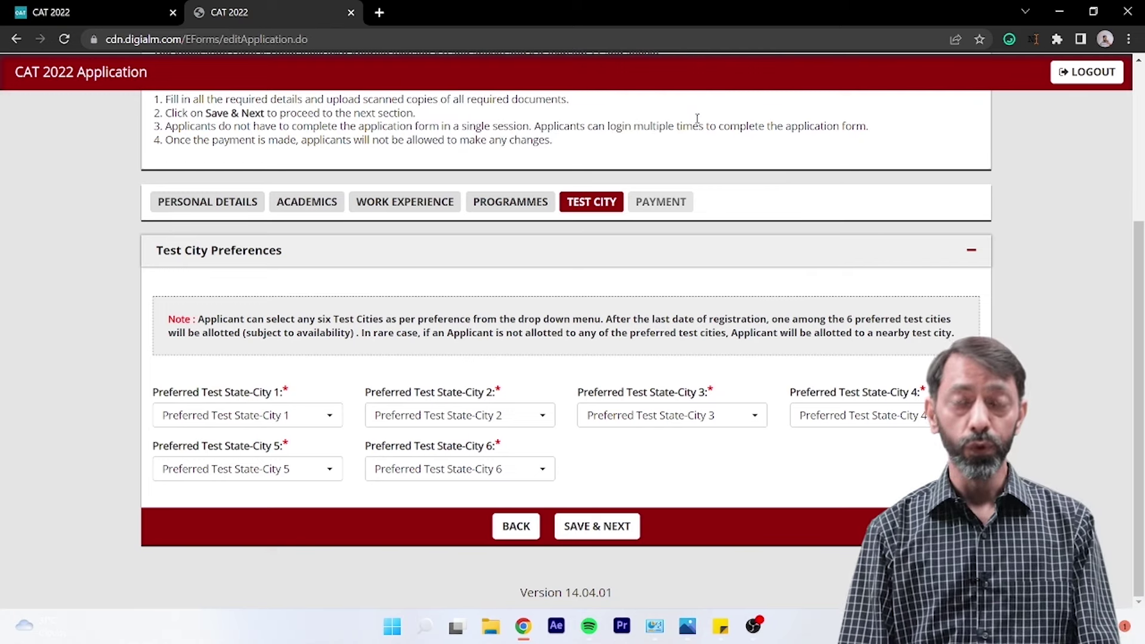
pyautogui.click(269, 420)
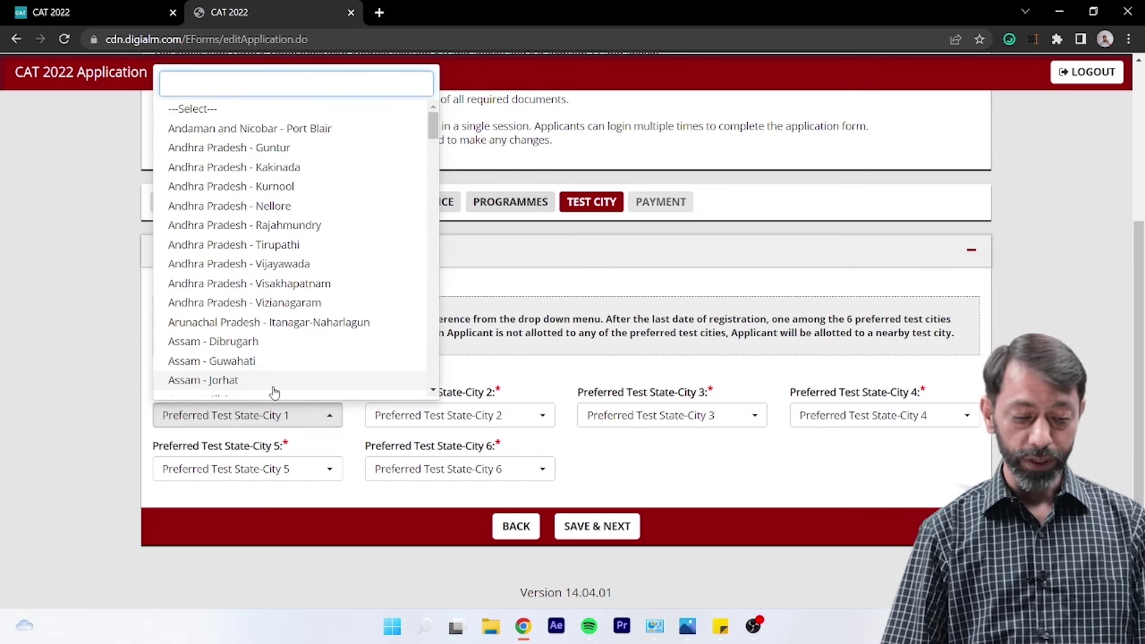
pyautogui.write('chna')
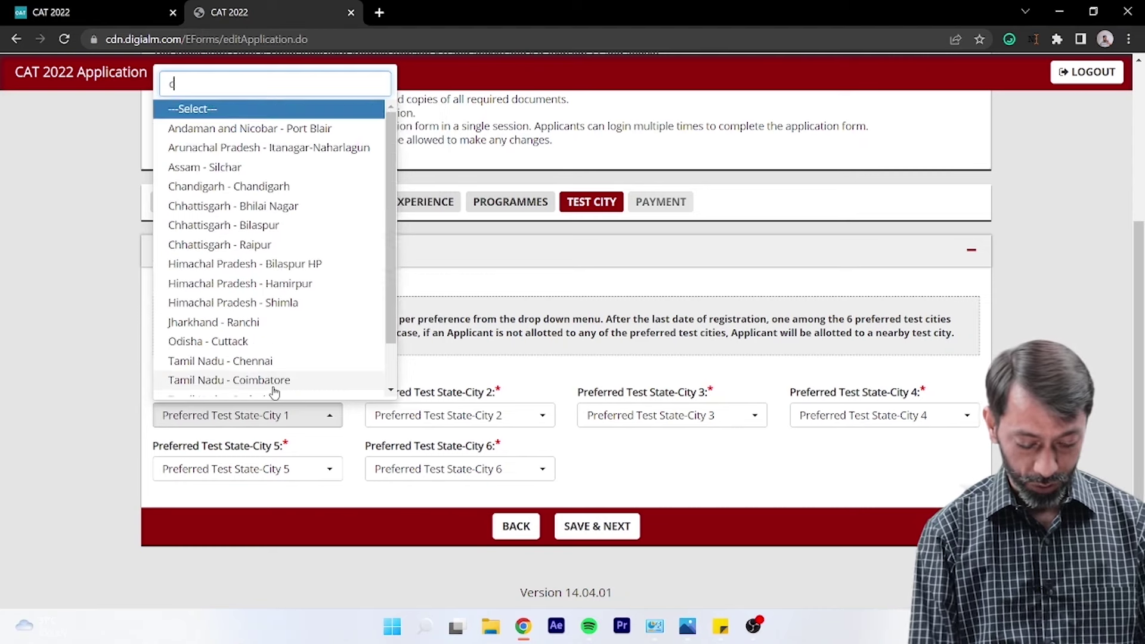
pyautogui.press('BackSpace')
pyautogui.press('BackSpace')
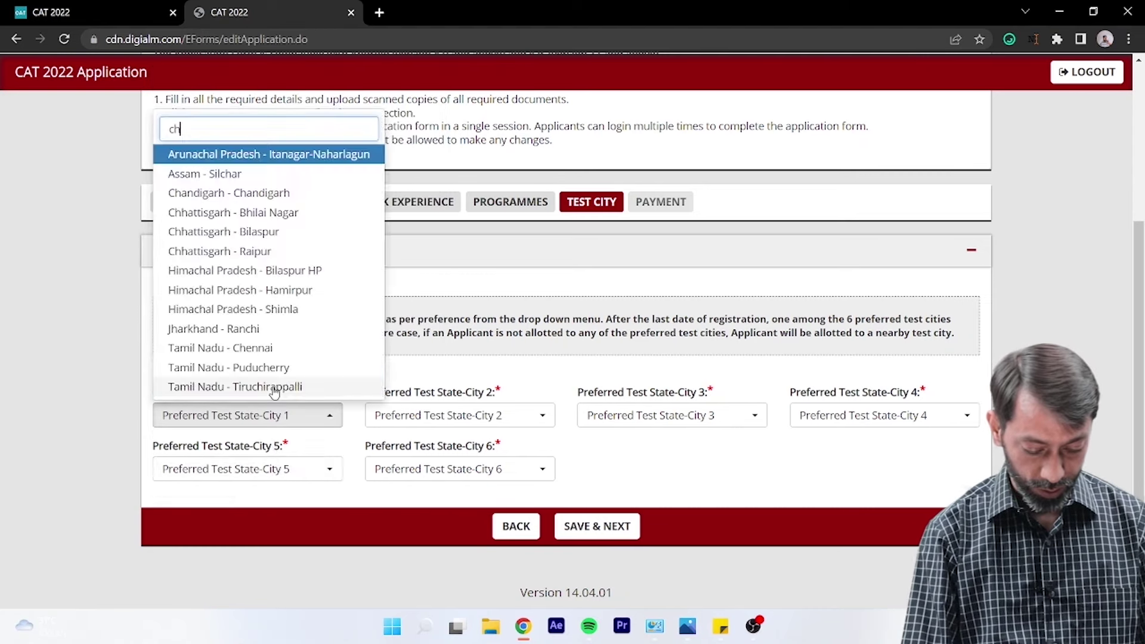
pyautogui.write('an')
pyautogui.press('Return')
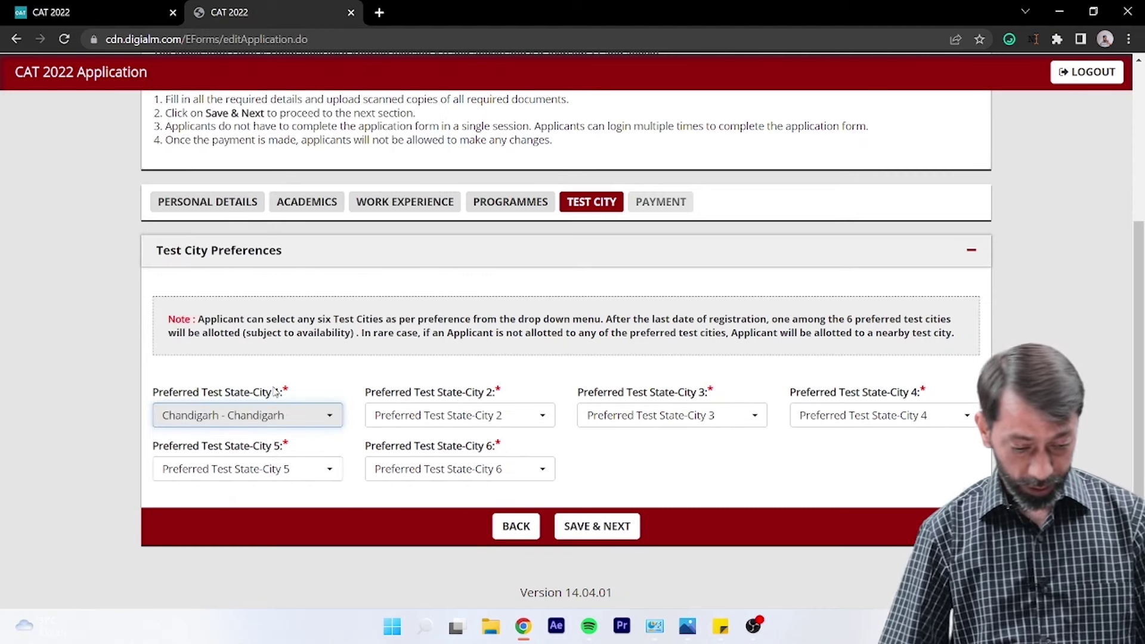
# - Choose Haryana - Ambala as preferred test city 2
pyautogui.click(466, 419)
pyautogui.write('amba')
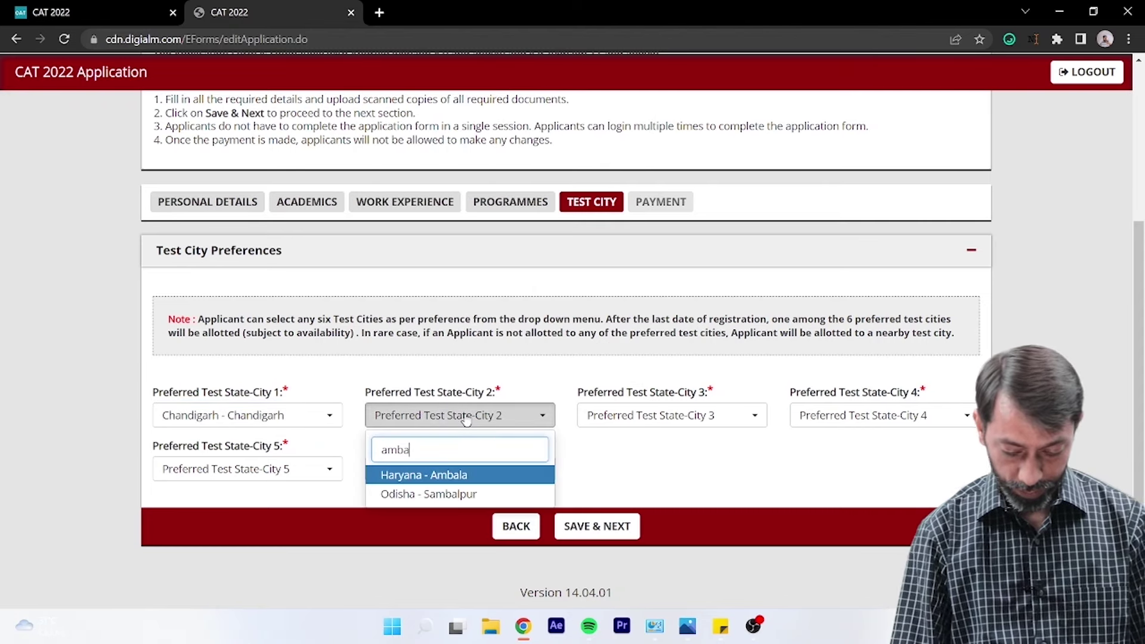
pyautogui.press('Return')
# - Choose Punjab - Patiala as preferred test city 3
pyautogui.click(607, 421)
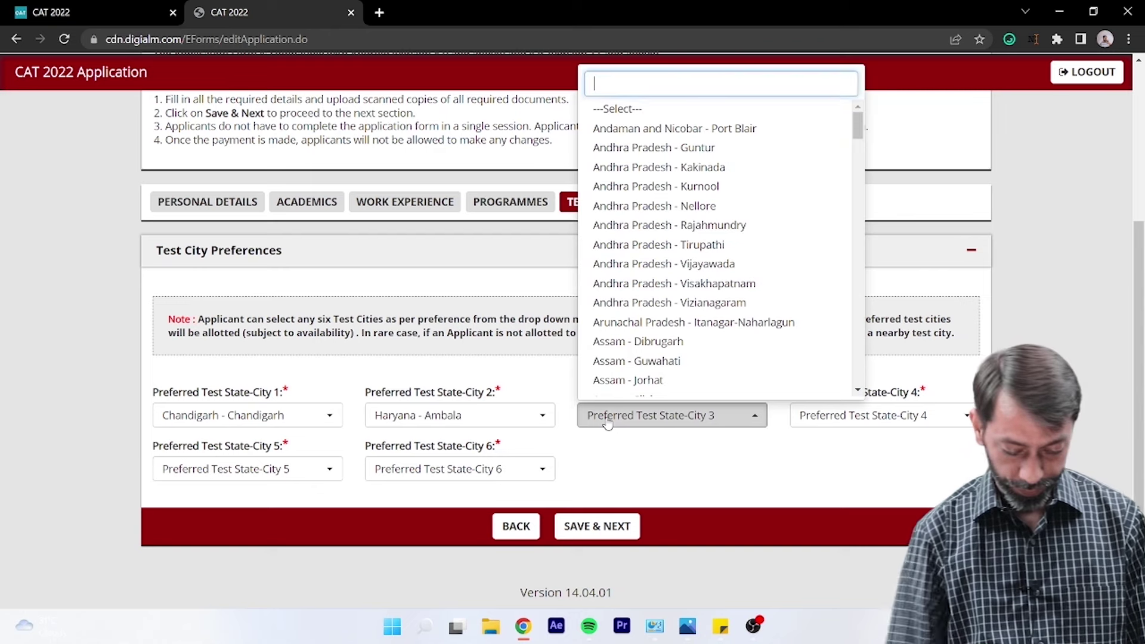
pyautogui.write('pat')
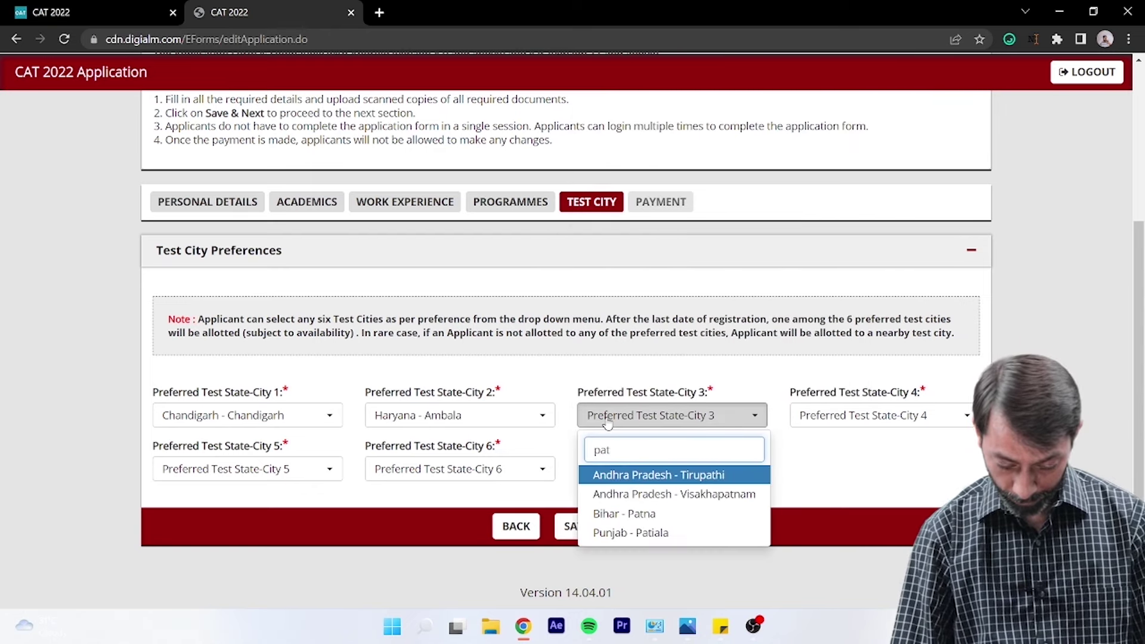
pyautogui.press('Down')
pyautogui.press('Down')
pyautogui.press('Down')
pyautogui.press('Return')
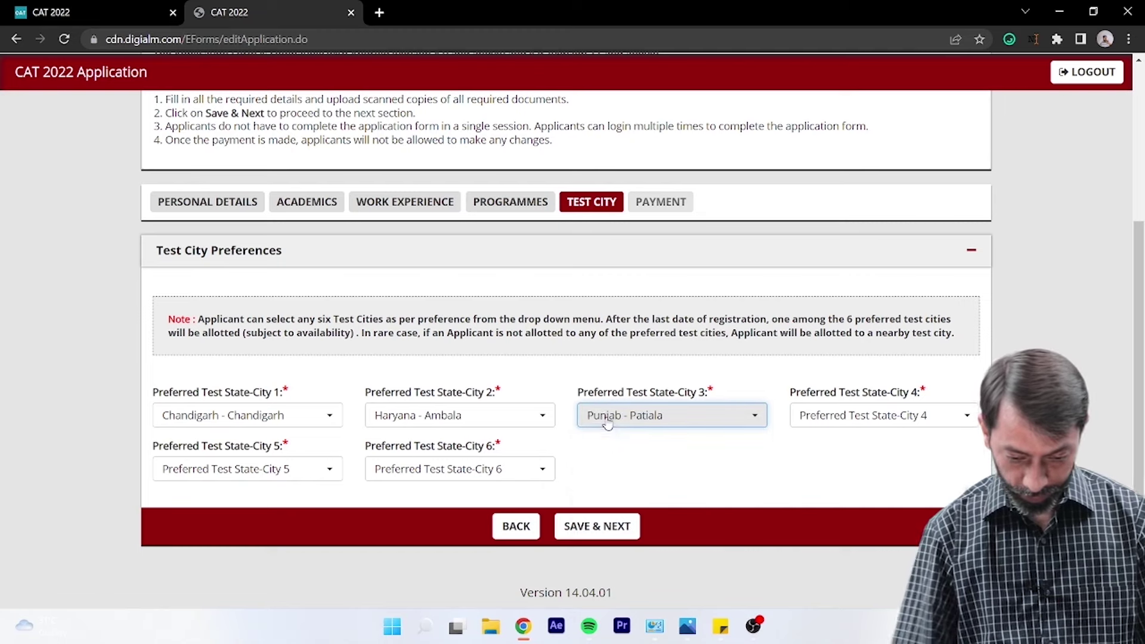
# - Set Punjab - Ludhiana as city 4, New Delhi and Jalandhar as cities 5–6, and save
pyautogui.click(824, 415)
pyautogui.write('lu')
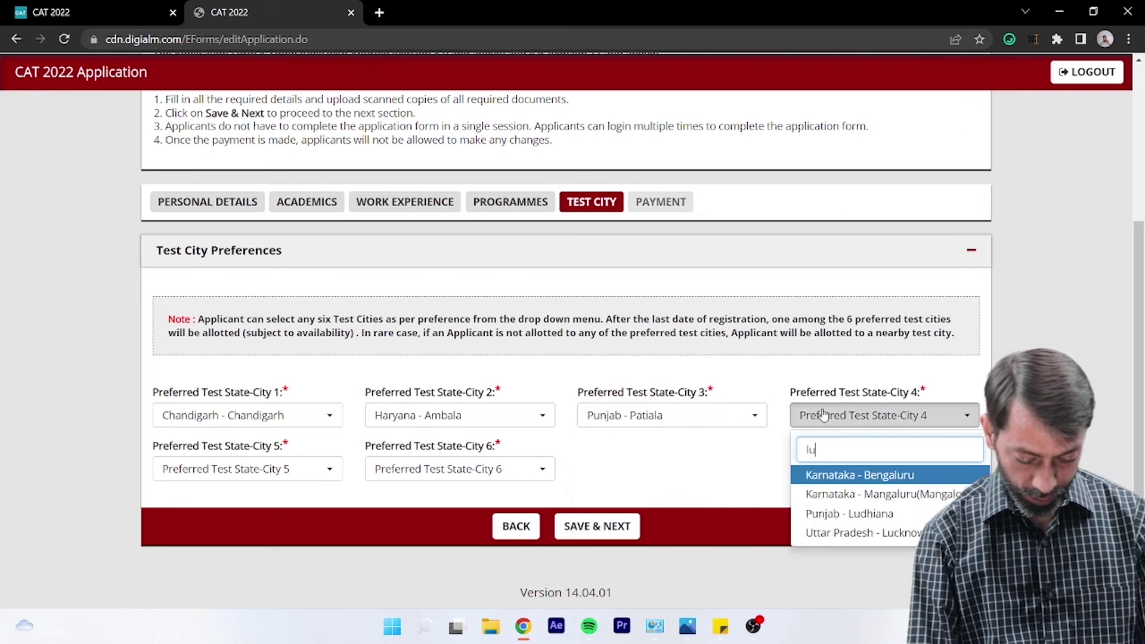
pyautogui.write('dhian')
pyautogui.press('Return')
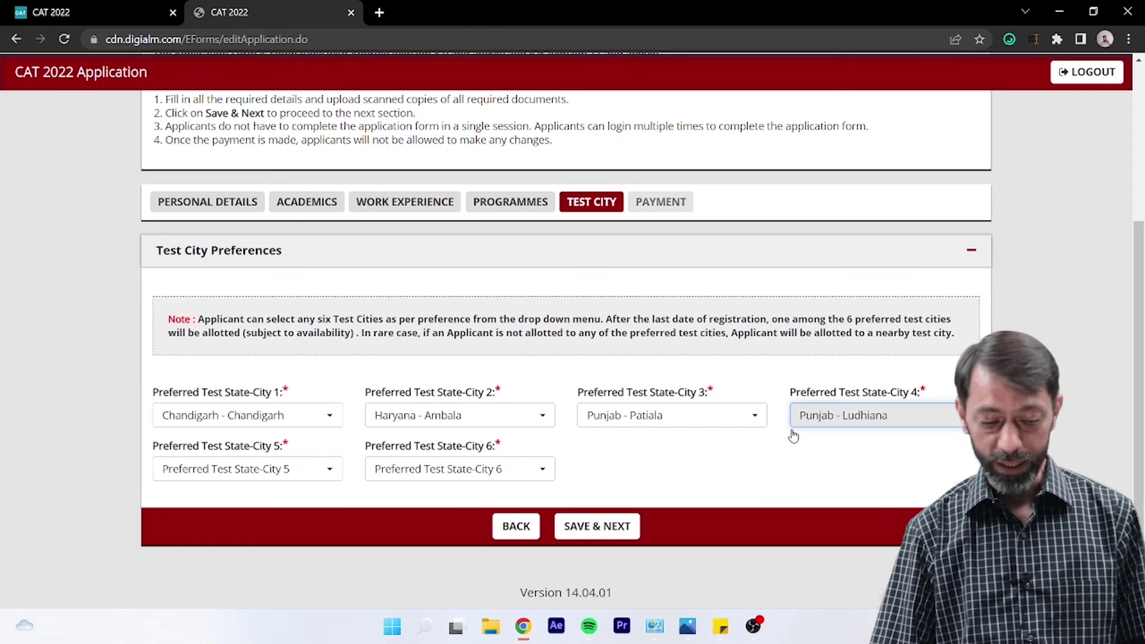
pyautogui.click(281, 471)
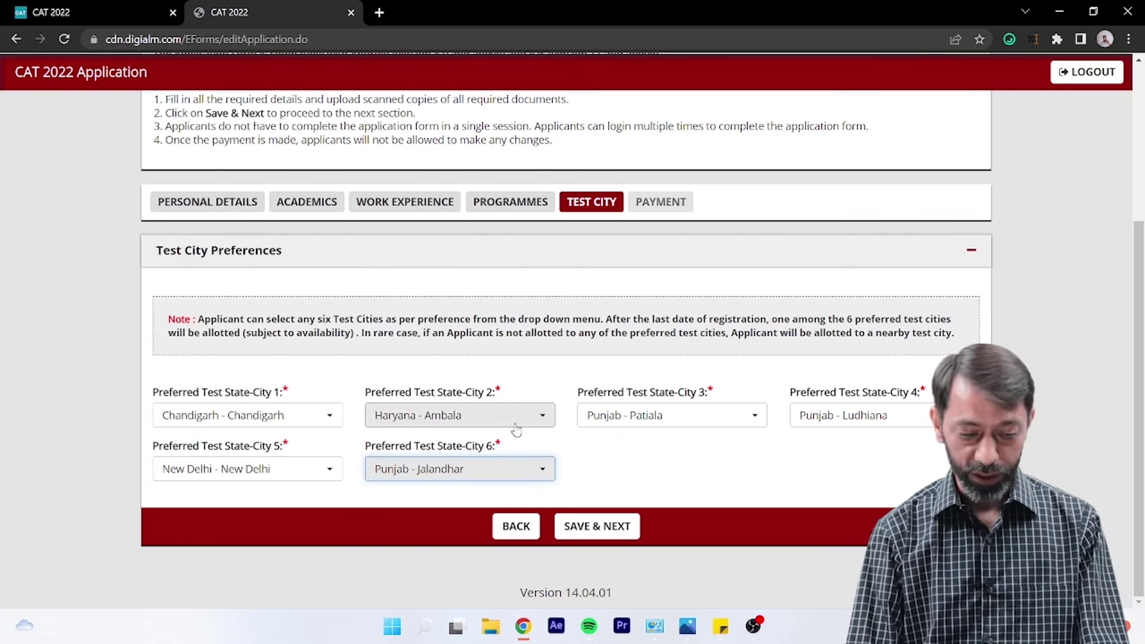
pyautogui.click(609, 528)
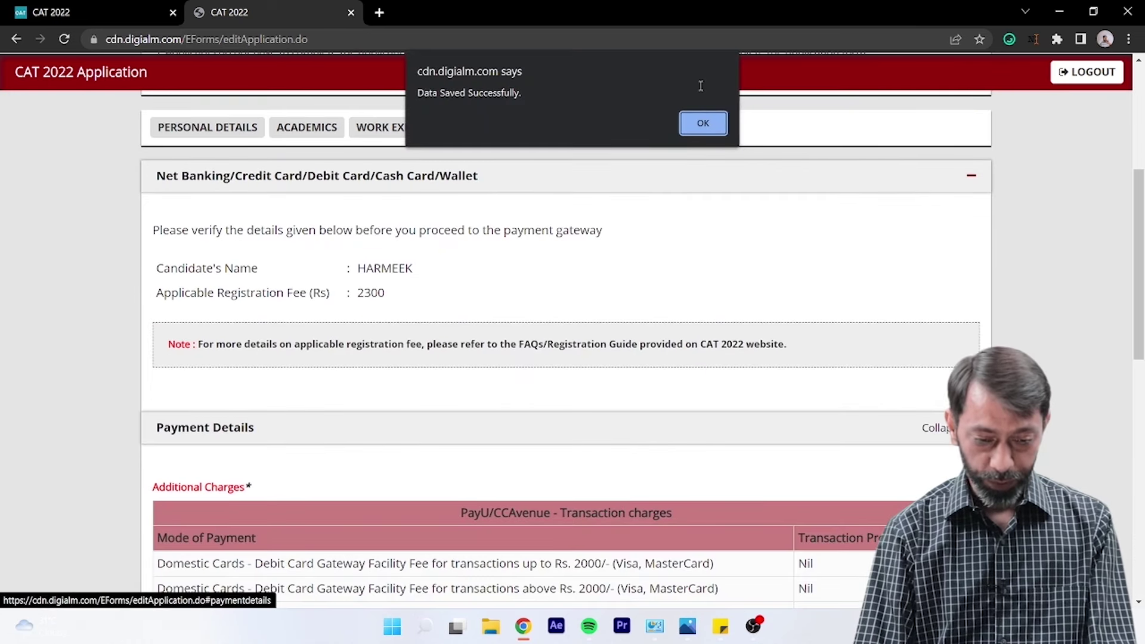
# - Dismiss the data-saved alert and scroll through the Payment page's Rs 2300 fee details
pyautogui.click(703, 123)
pyautogui.scroll(-5, 686, 239)
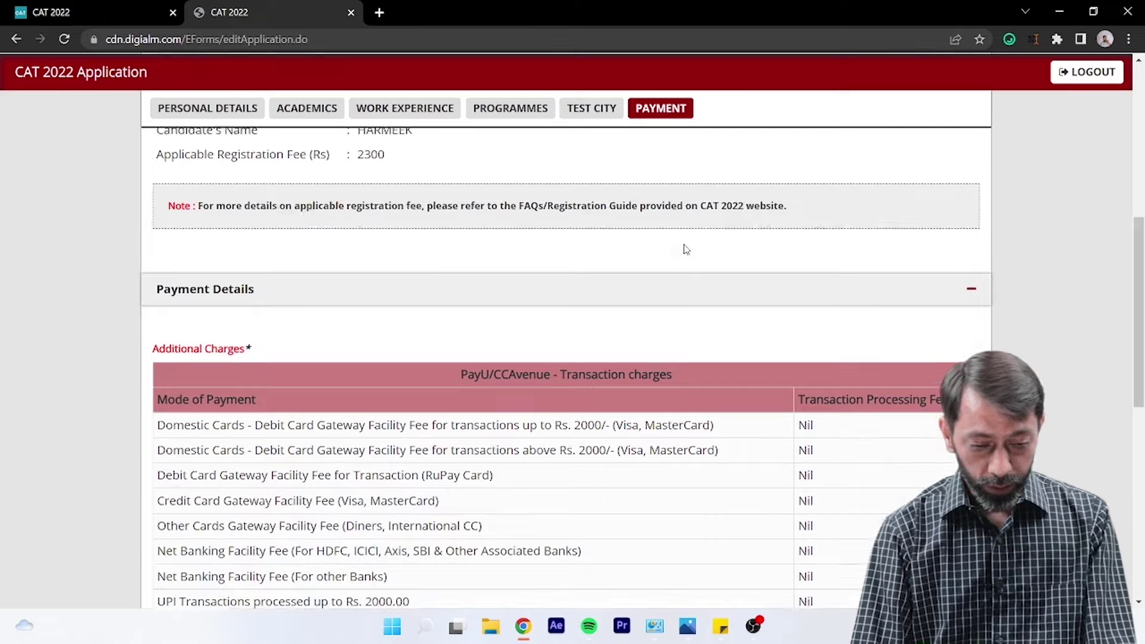
pyautogui.scroll(-5, 686, 249)
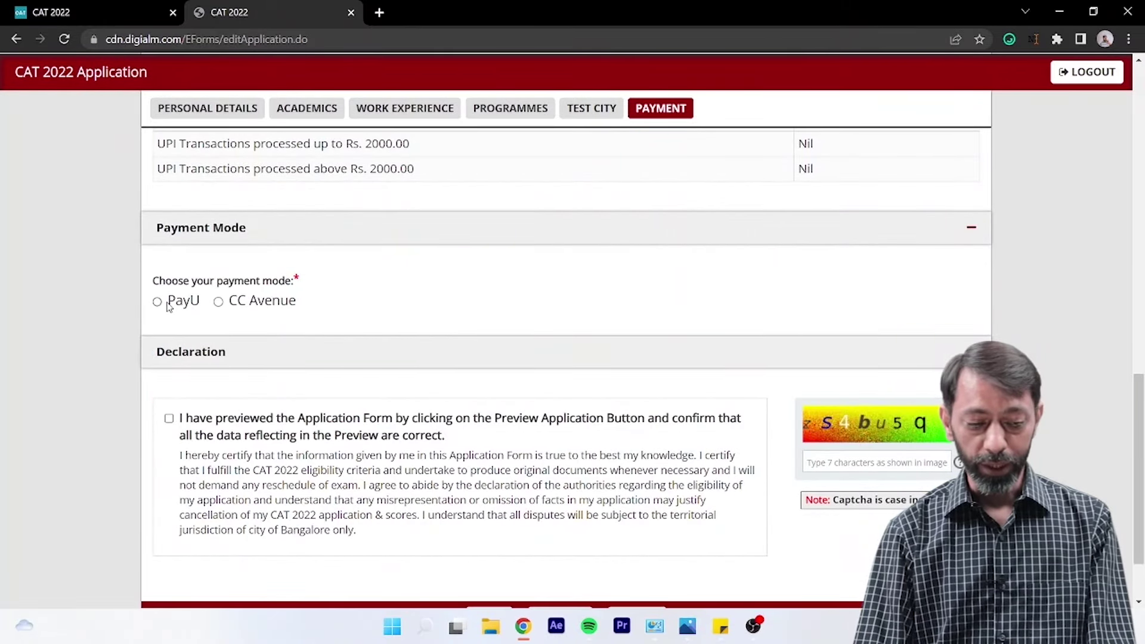
pyautogui.scroll(10, 347, 263)
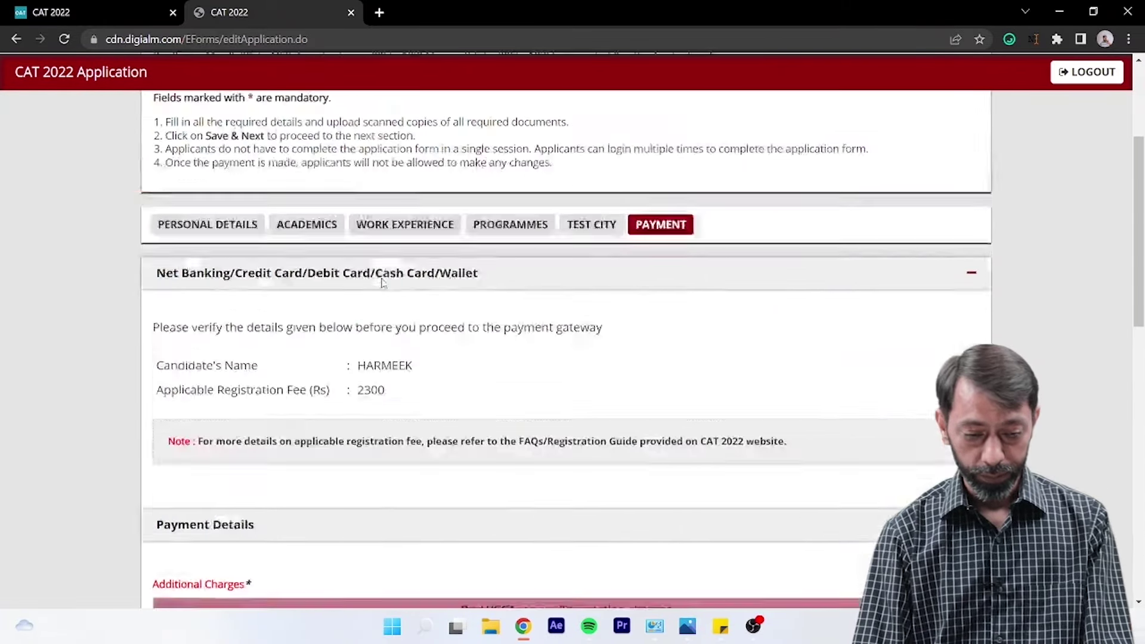